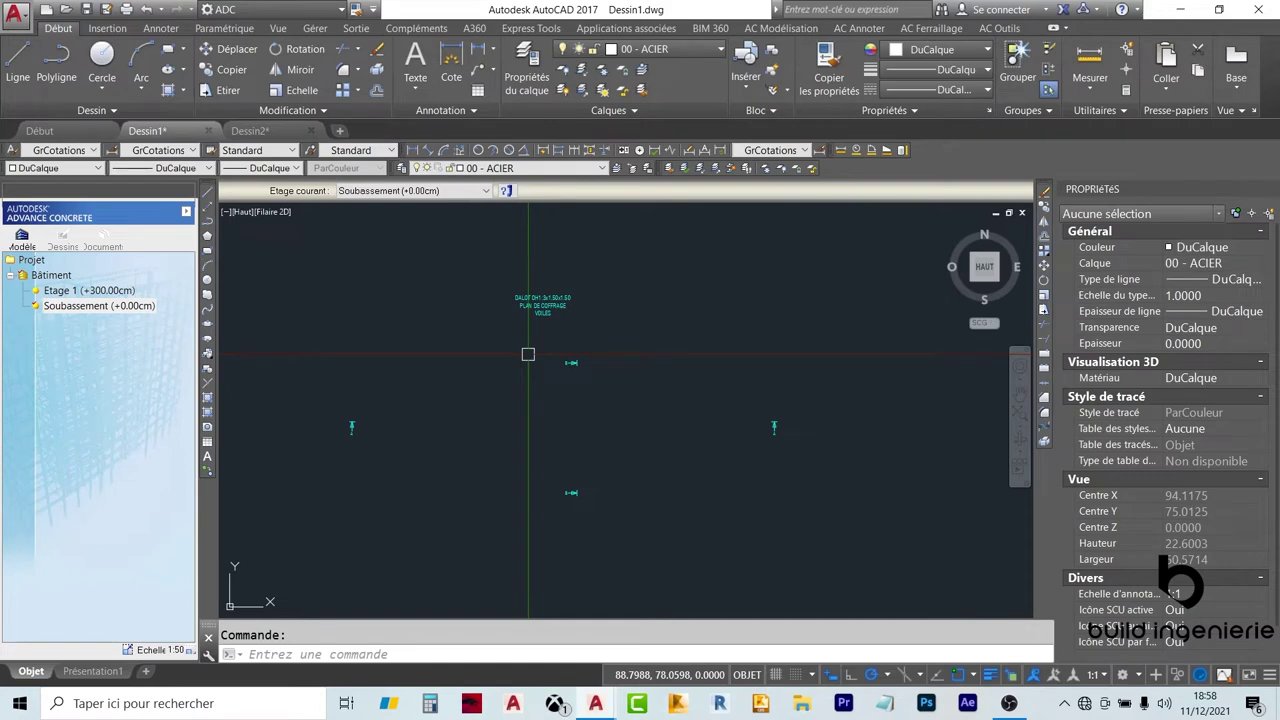
Check Dessin2's layers, then show Dessin1's 14 layers in Layer Properties
{"action": "left_click", "coordinate": [250, 130]}
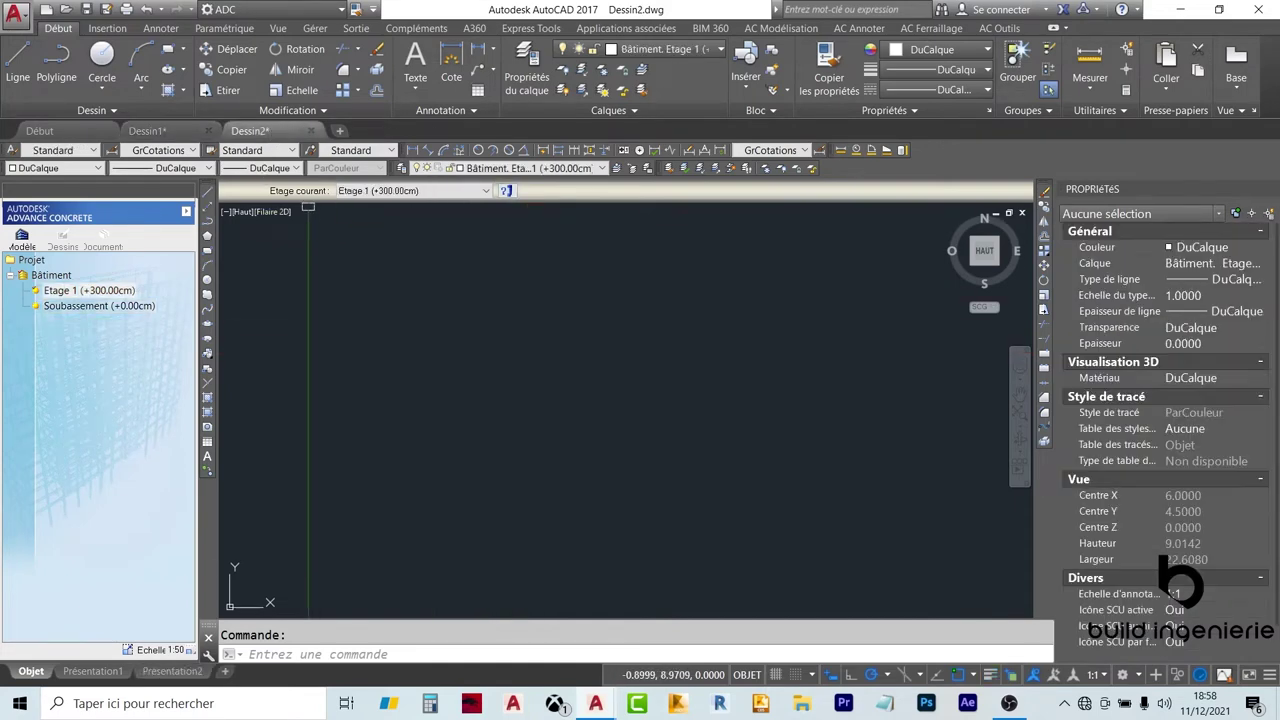
{"action": "left_click", "coordinate": [527, 65]}
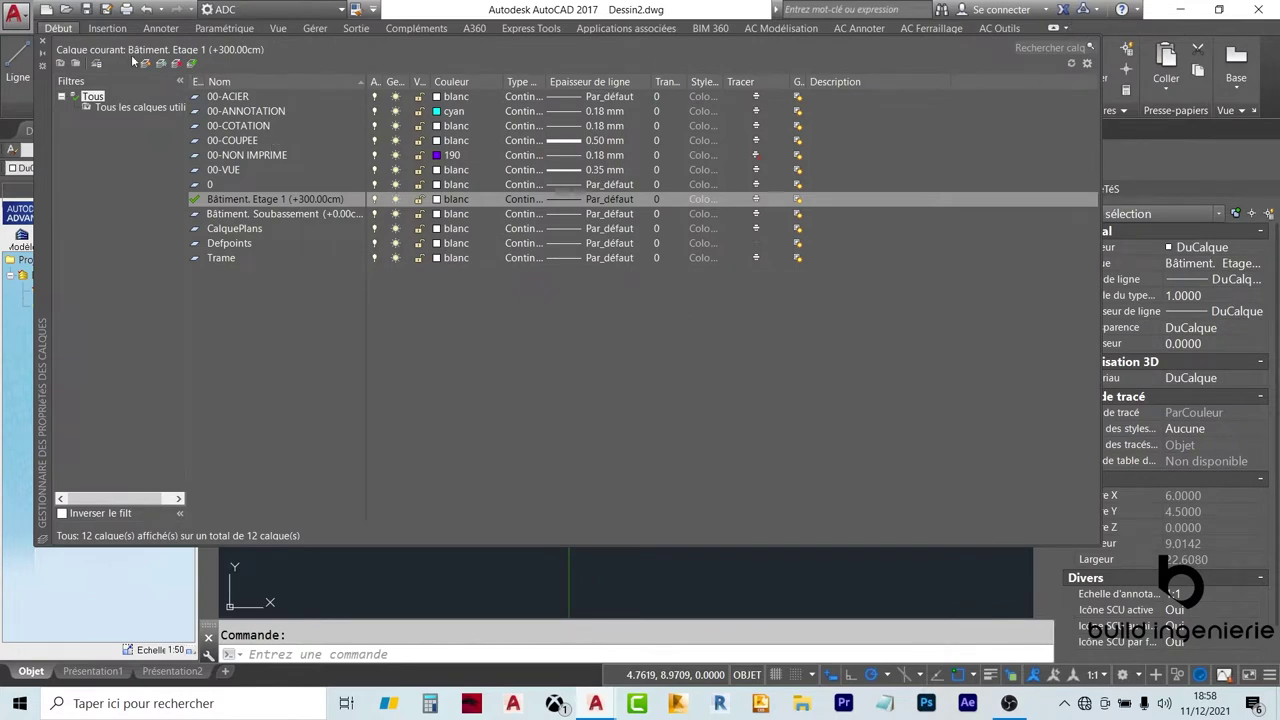
{"action": "left_click", "coordinate": [43, 43]}
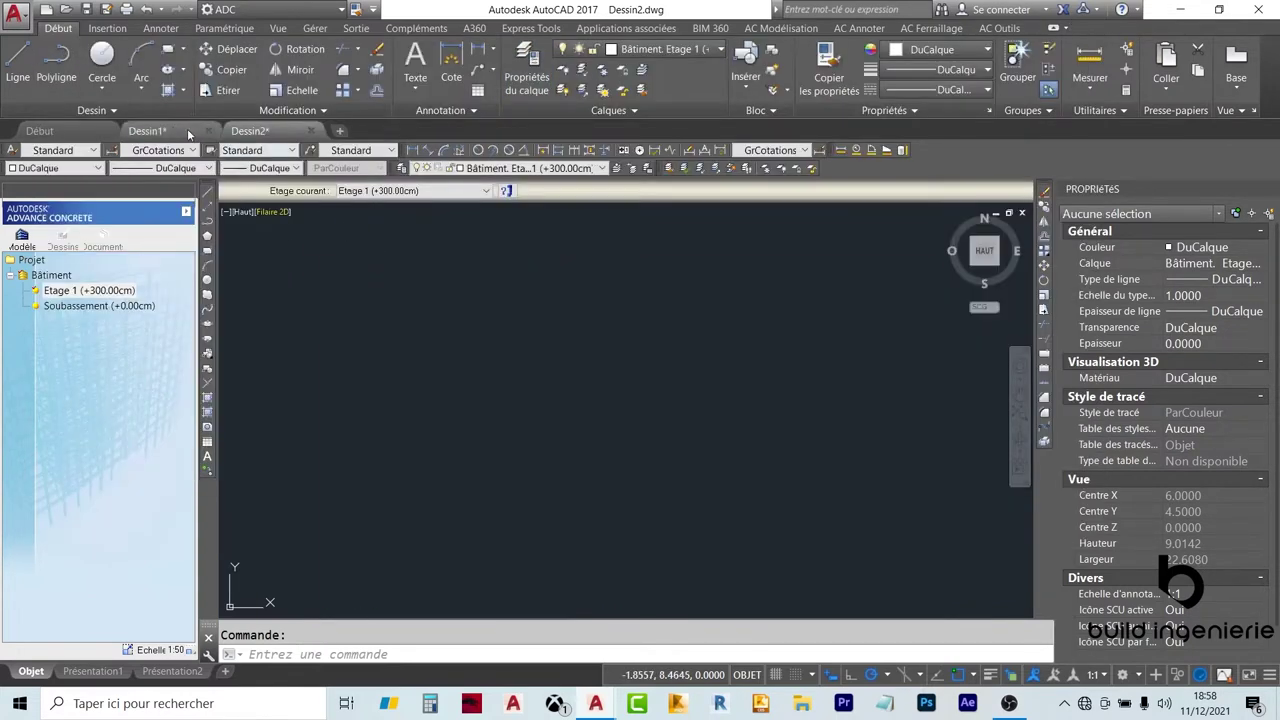
{"action": "left_click", "coordinate": [188, 132]}
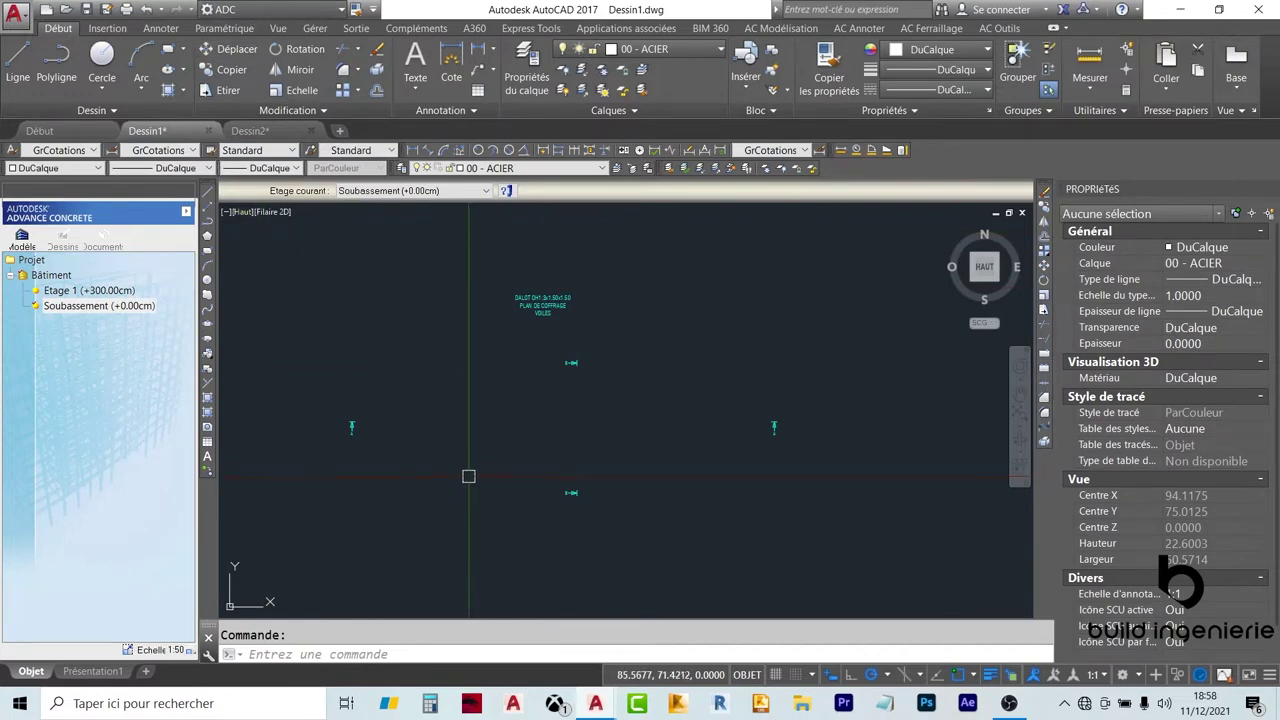
{"action": "left_click", "coordinate": [402, 168]}
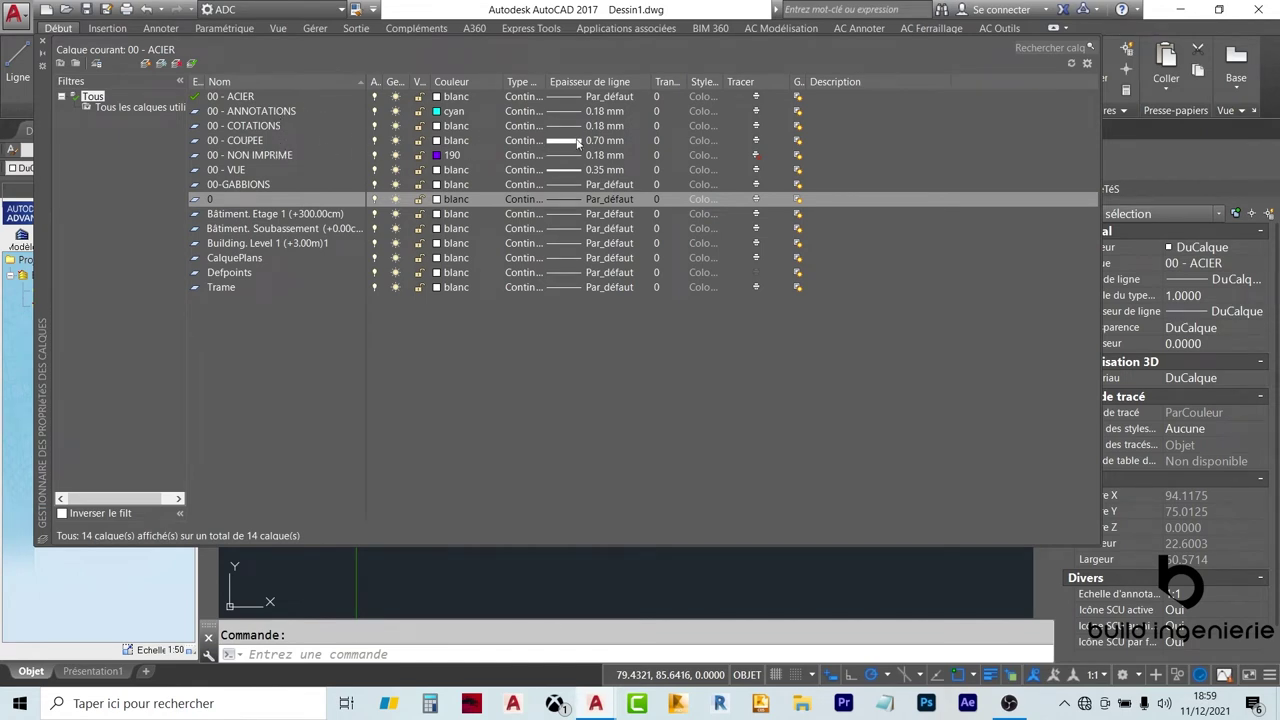
{"action": "left_click", "coordinate": [595, 140]}
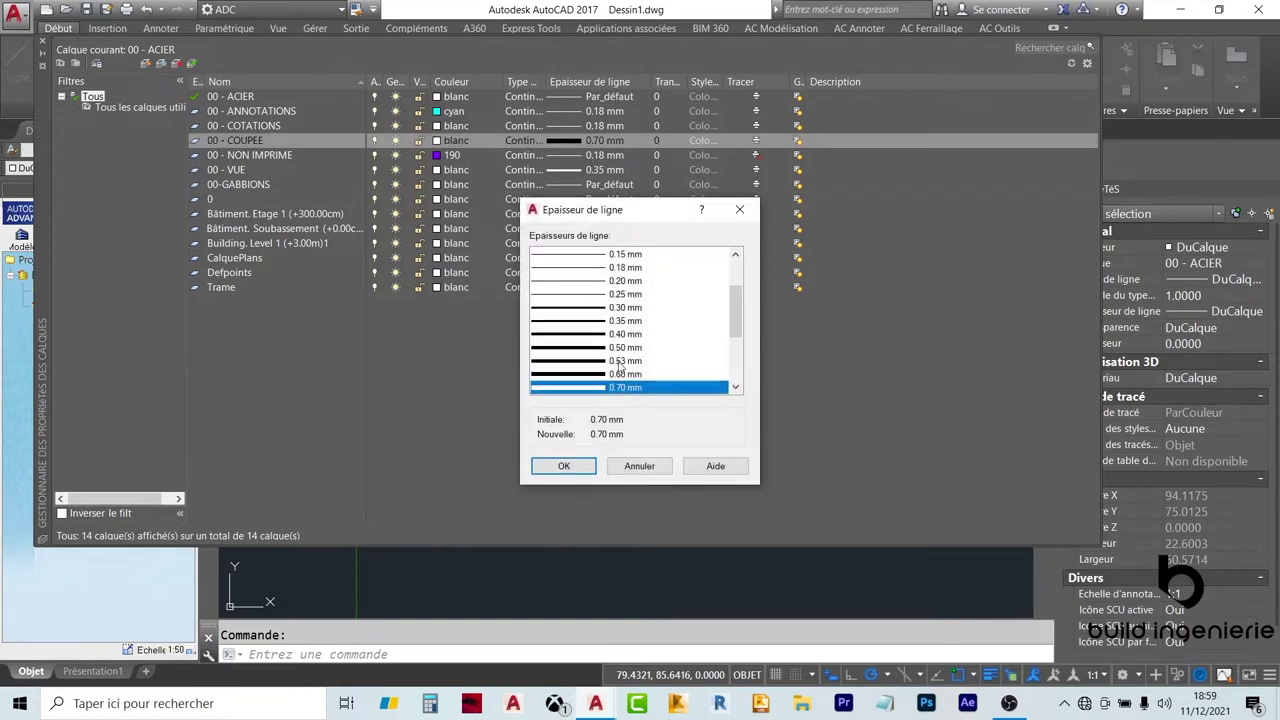
{"action": "left_click", "coordinate": [606, 347]}
{"action": "left_click", "coordinate": [593, 388]}
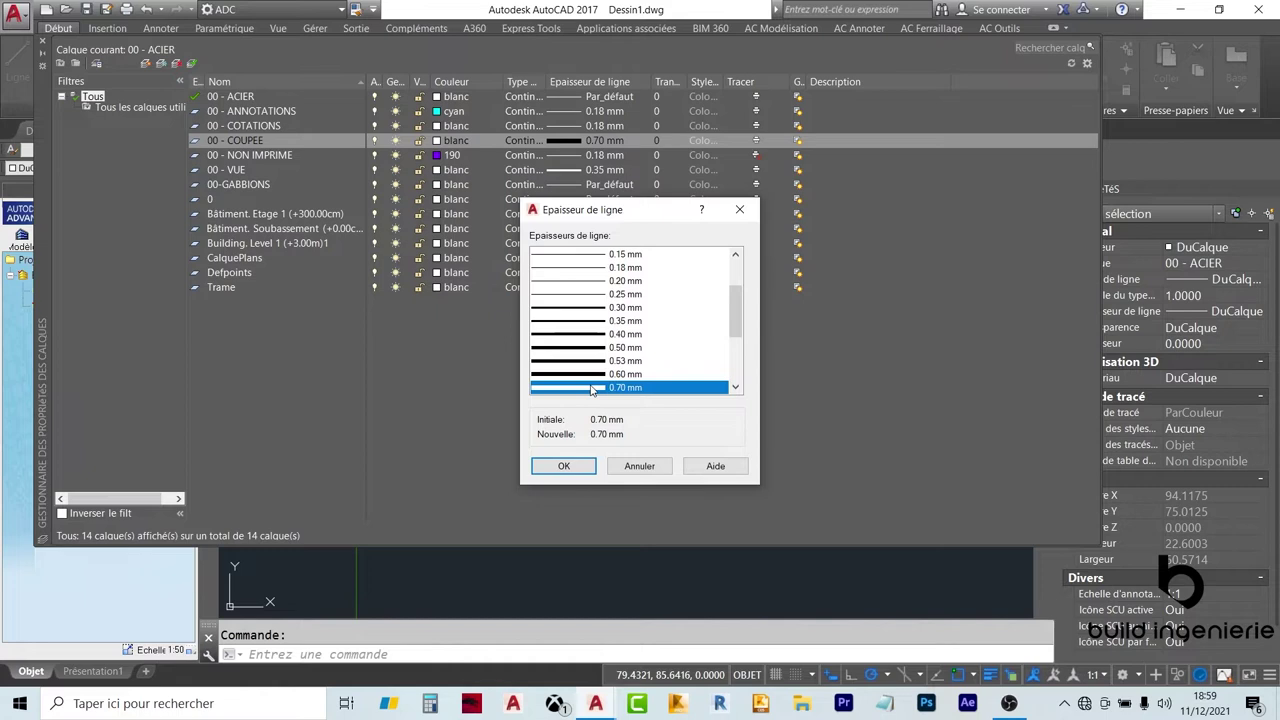
{"action": "left_click", "coordinate": [631, 468]}
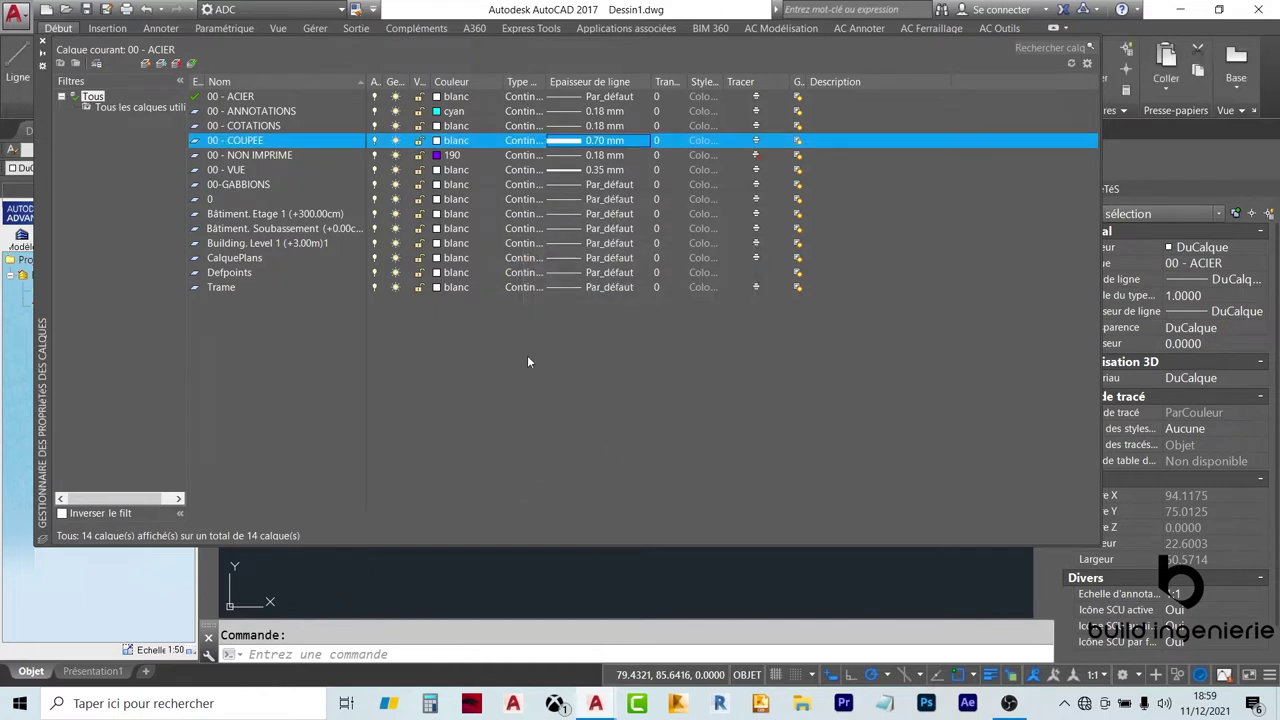
{"action": "left_click", "coordinate": [268, 186]}
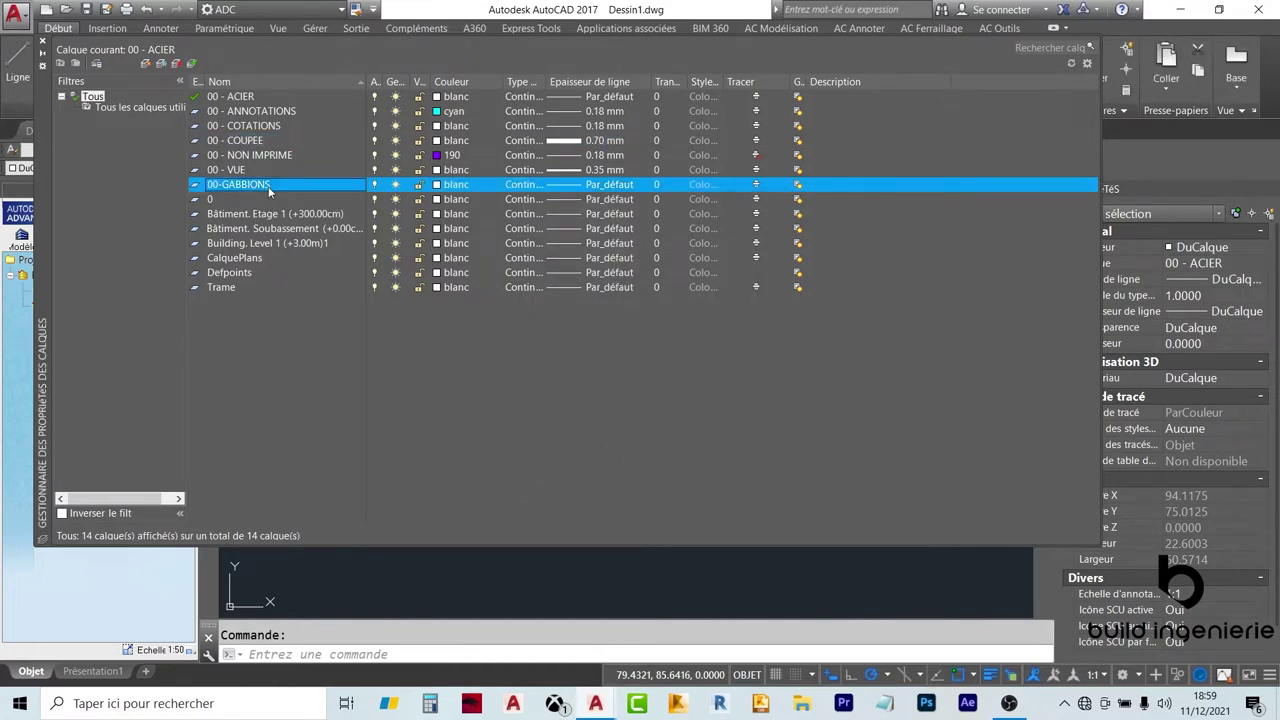
Give layer 00-GABBIONS ACI colour 163 and a 0.18 mm lineweight, then close the palette
{"action": "left_click", "coordinate": [452, 184]}
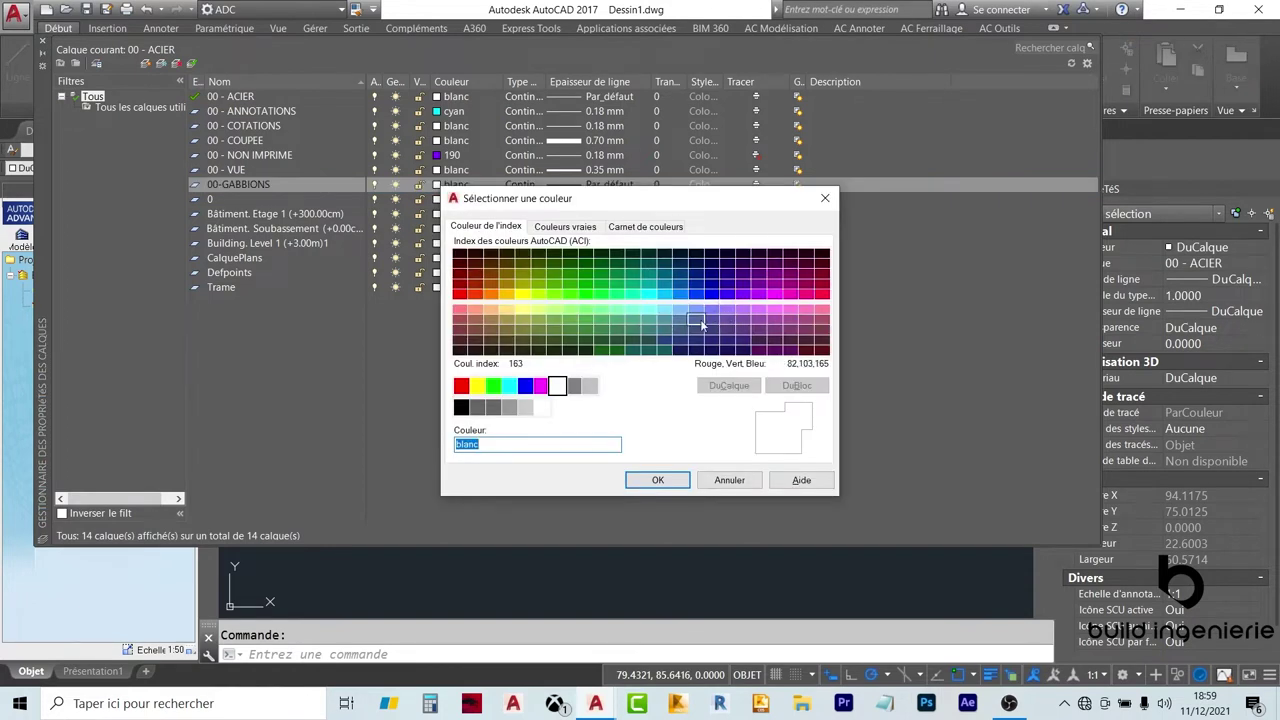
{"action": "left_click", "coordinate": [701, 323]}
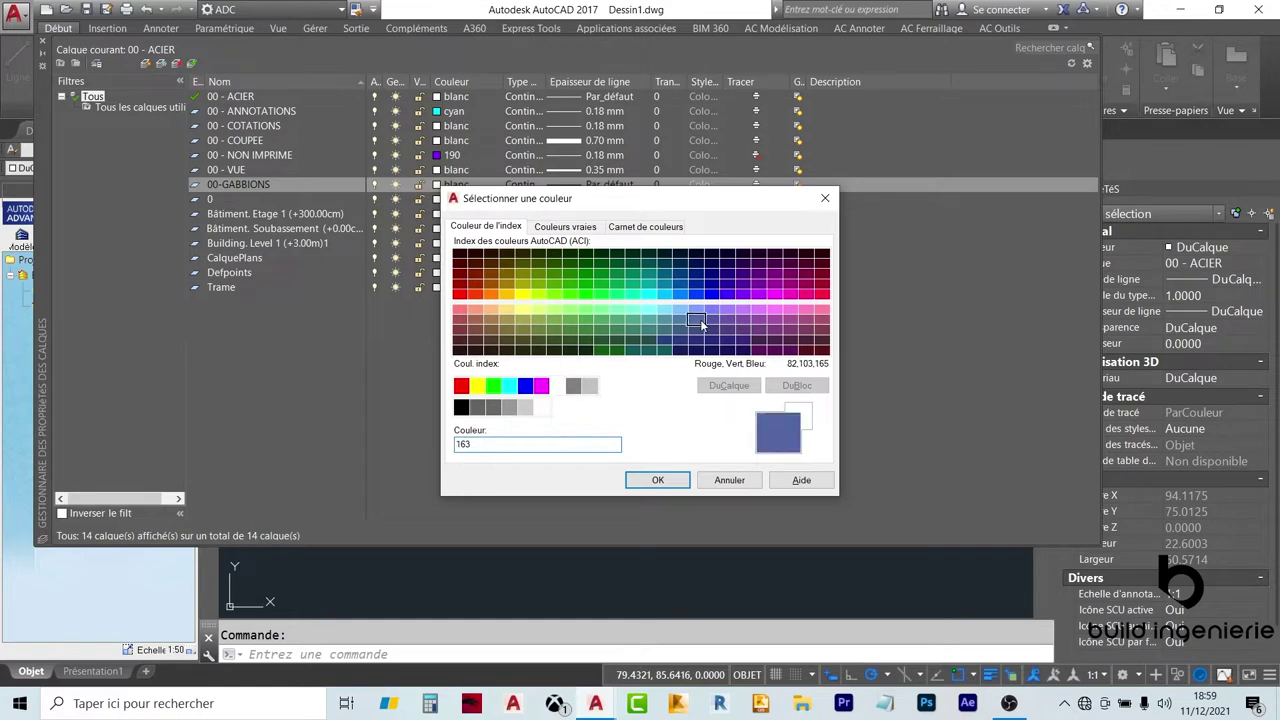
{"action": "left_click", "coordinate": [657, 480]}
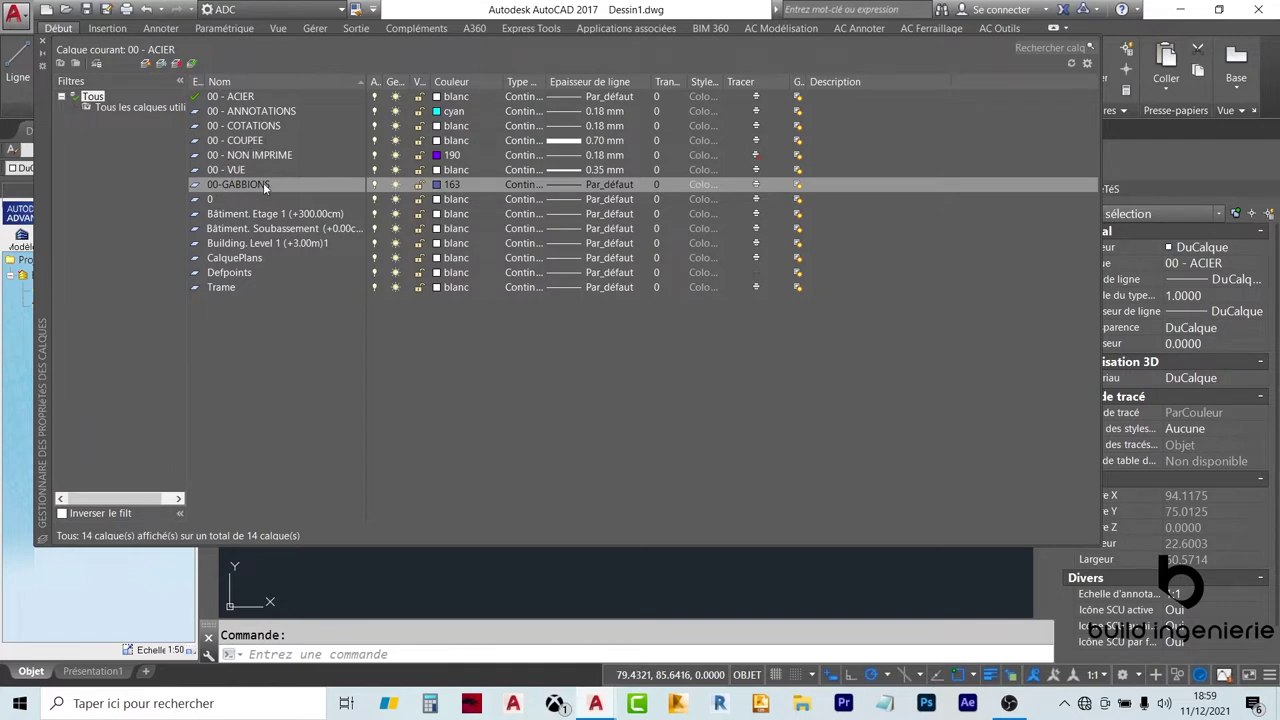
{"action": "left_click", "coordinate": [592, 187]}
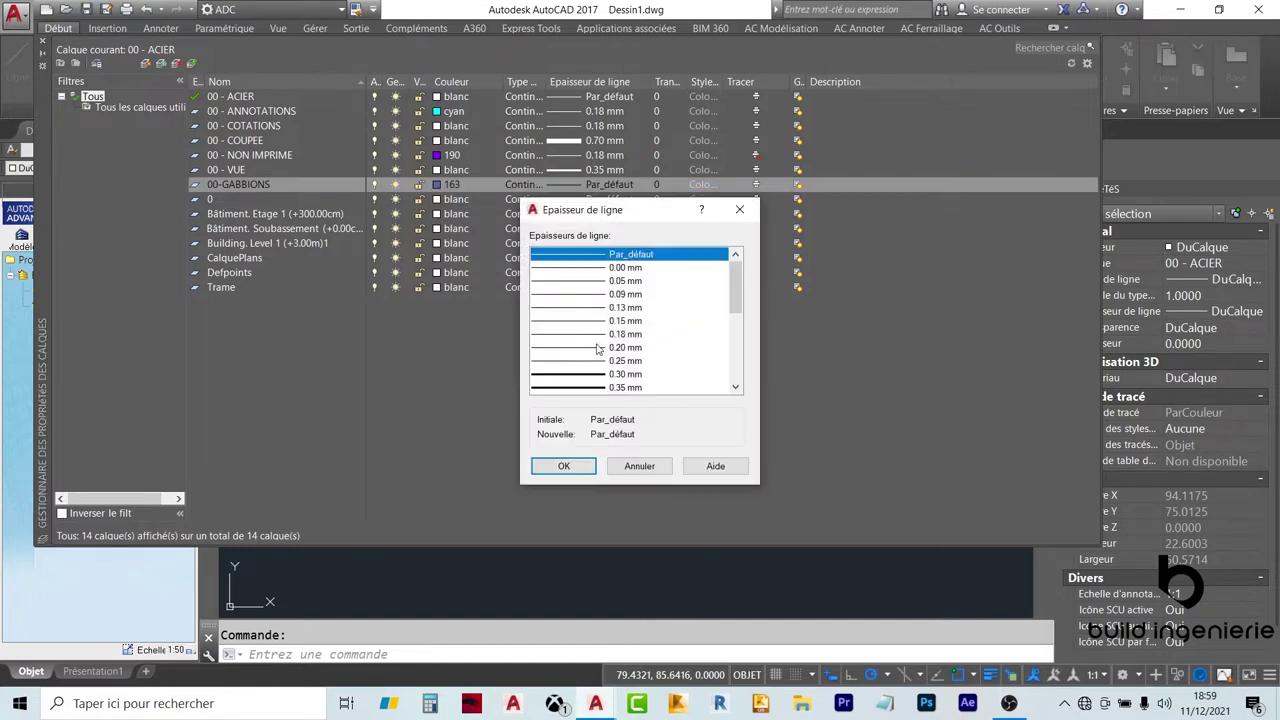
{"action": "left_click", "coordinate": [600, 334]}
{"action": "left_click", "coordinate": [563, 466]}
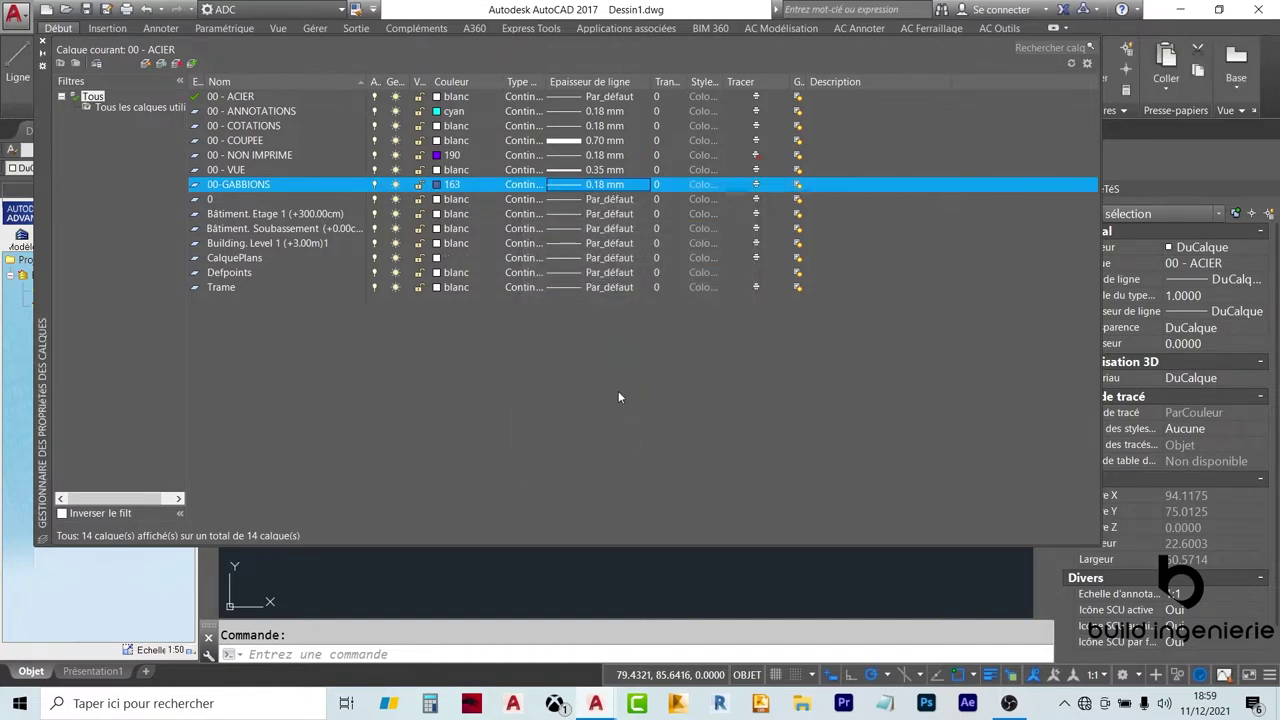
{"action": "left_click", "coordinate": [43, 43]}
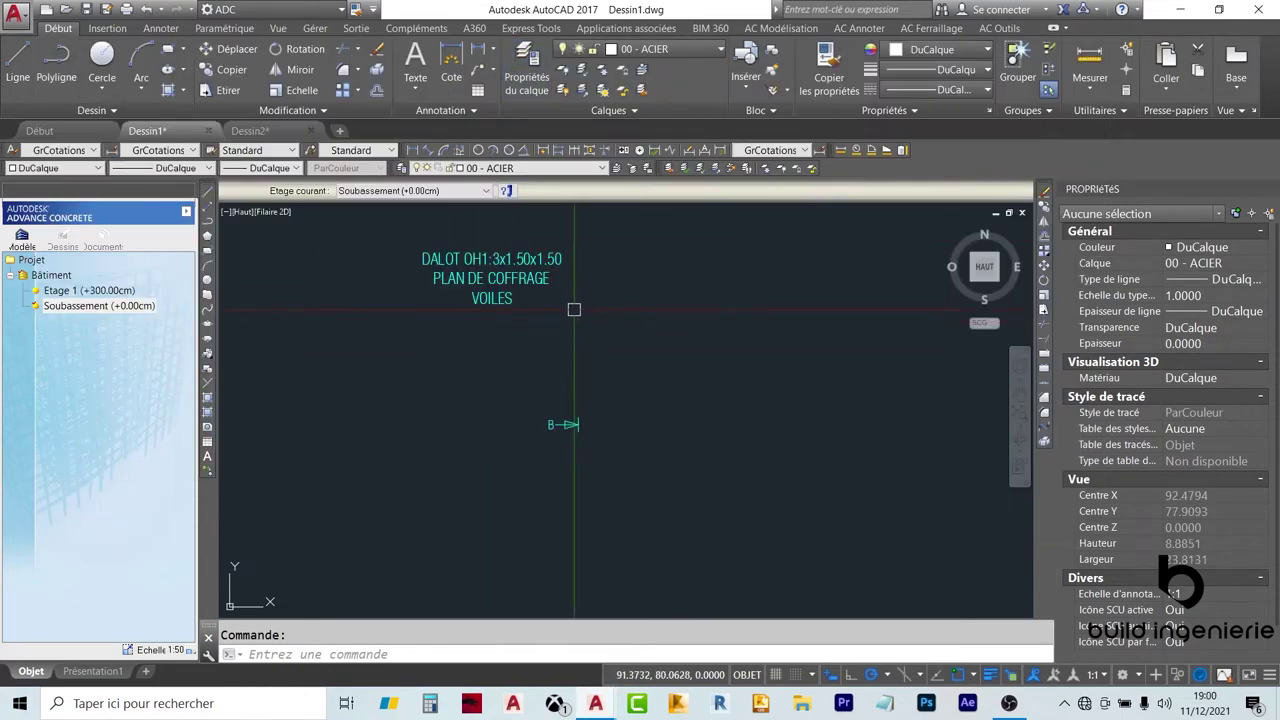
Zoom to the title and edit its first line from 3x1.50x1.50 to 3x2.50x1.50
{"action": "scroll", "coordinate": [503, 255], "scroll_direction": "up", "scroll_amount": 1}
{"action": "scroll", "coordinate": [549, 270], "scroll_direction": "up", "scroll_amount": 3}
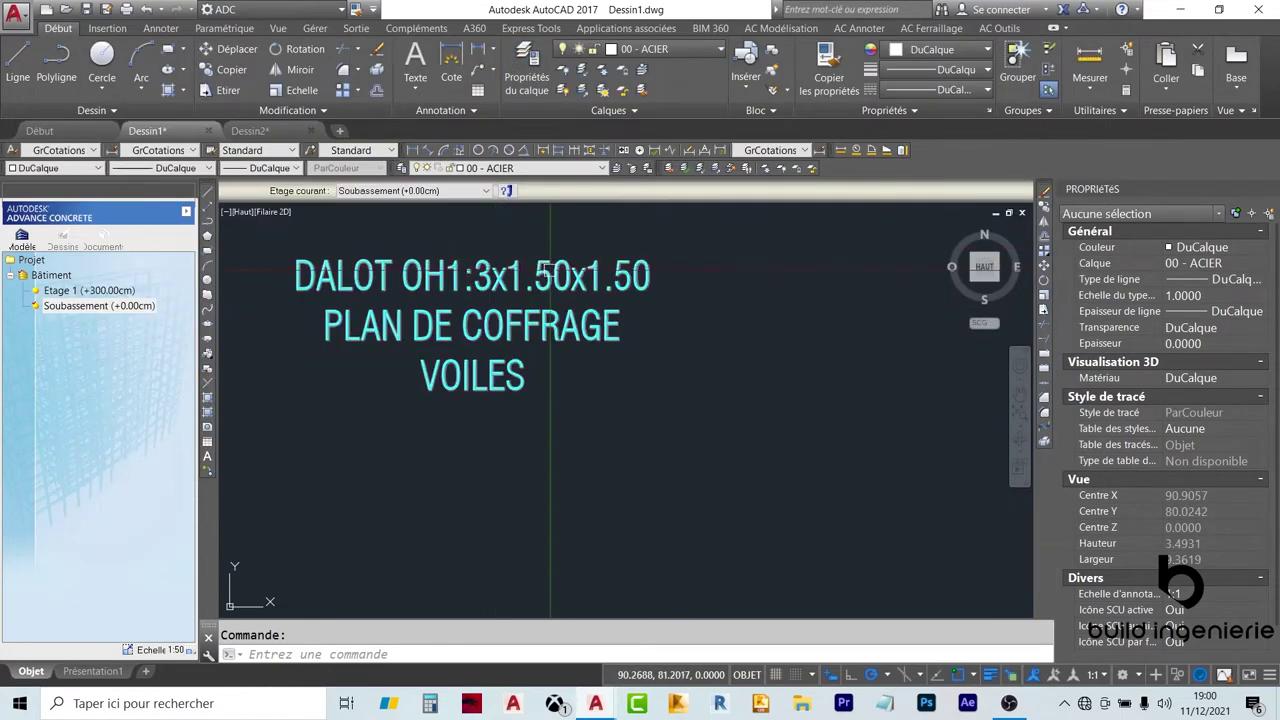
{"action": "middle_click_drag", "start_coordinate": [549, 270], "coordinate": [622, 338]}
{"action": "double_click", "coordinate": [622, 338]}
{"action": "type", "text": "2"}
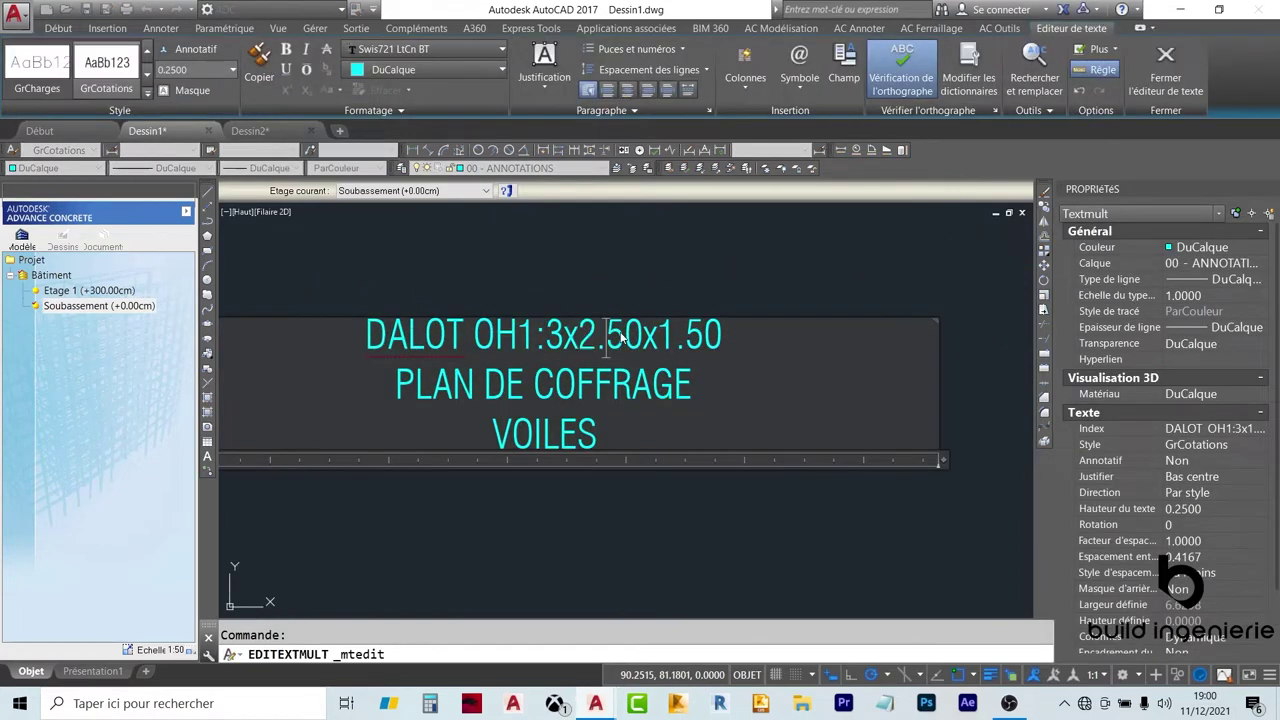
{"action": "key", "text": "Escape"}
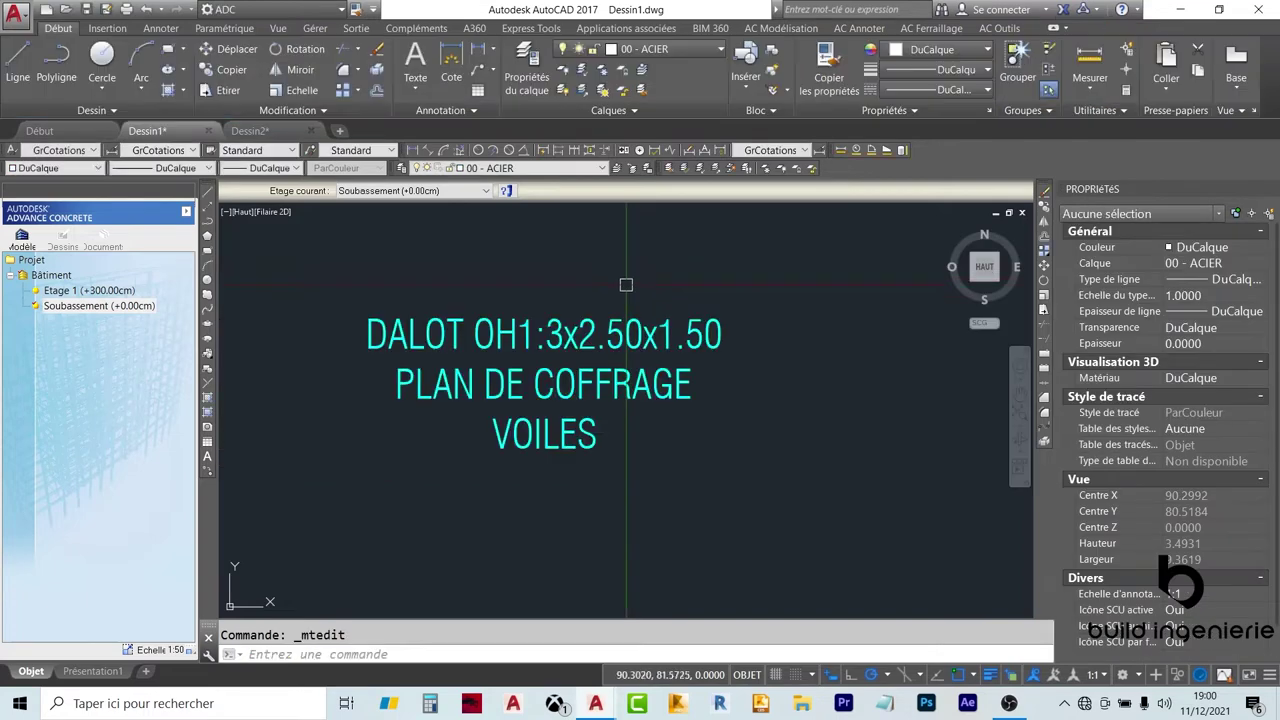
{"action": "scroll", "coordinate": [646, 360], "scroll_direction": "down", "scroll_amount": 3}
{"action": "scroll", "coordinate": [574, 360], "scroll_direction": "up", "scroll_amount": 1}
{"action": "scroll", "coordinate": [646, 361], "scroll_direction": "down", "scroll_amount": 2}
{"action": "scroll", "coordinate": [646, 361], "scroll_direction": "down", "scroll_amount": 1}
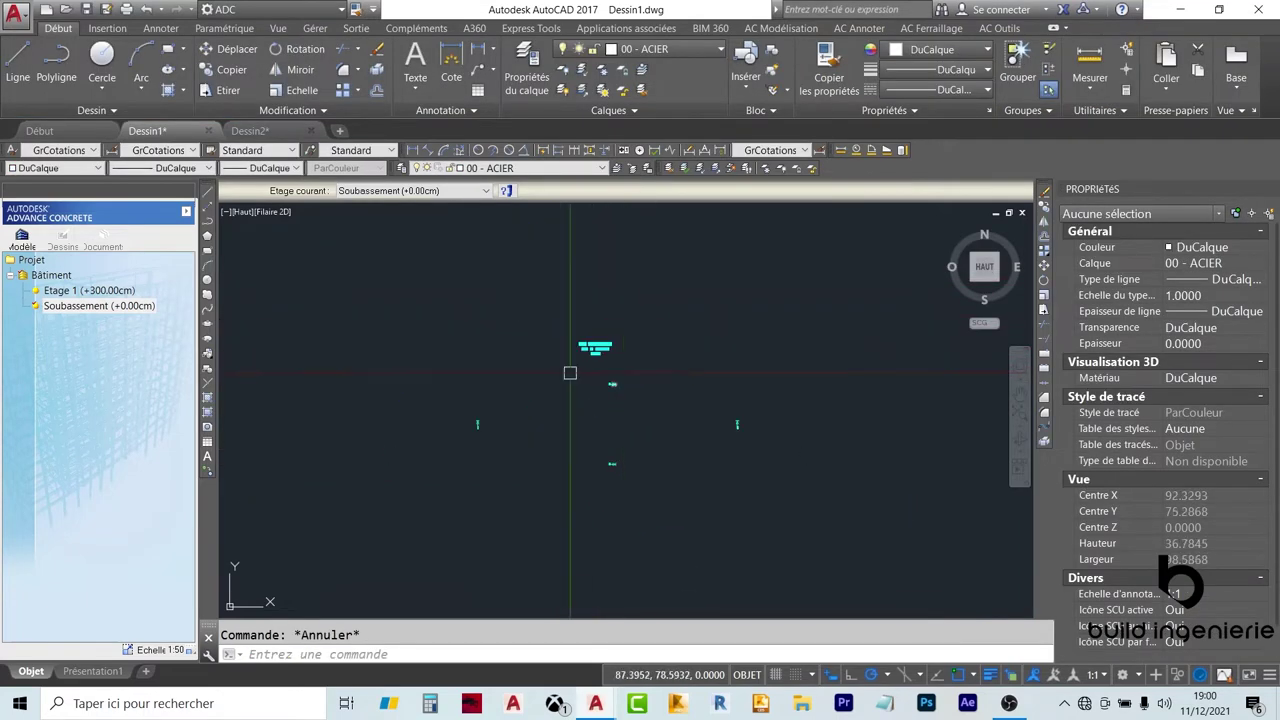
{"action": "scroll", "coordinate": [590, 368], "scroll_direction": "down", "scroll_amount": 1}
{"action": "scroll", "coordinate": [620, 356], "scroll_direction": "up", "scroll_amount": 3}
{"action": "scroll", "coordinate": [525, 290], "scroll_direction": "down", "scroll_amount": 1}
{"action": "scroll", "coordinate": [525, 290], "scroll_direction": "down", "scroll_amount": 3}
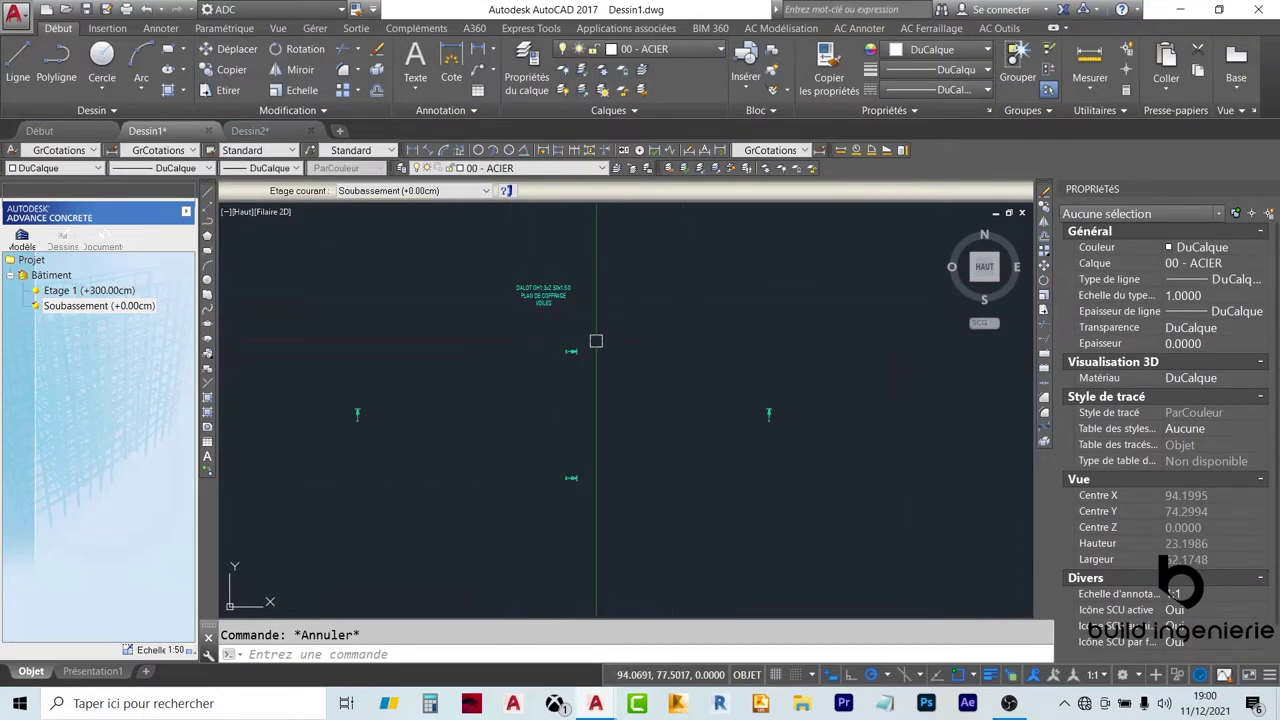
{"action": "scroll", "coordinate": [560, 306], "scroll_direction": "down", "scroll_amount": 1}
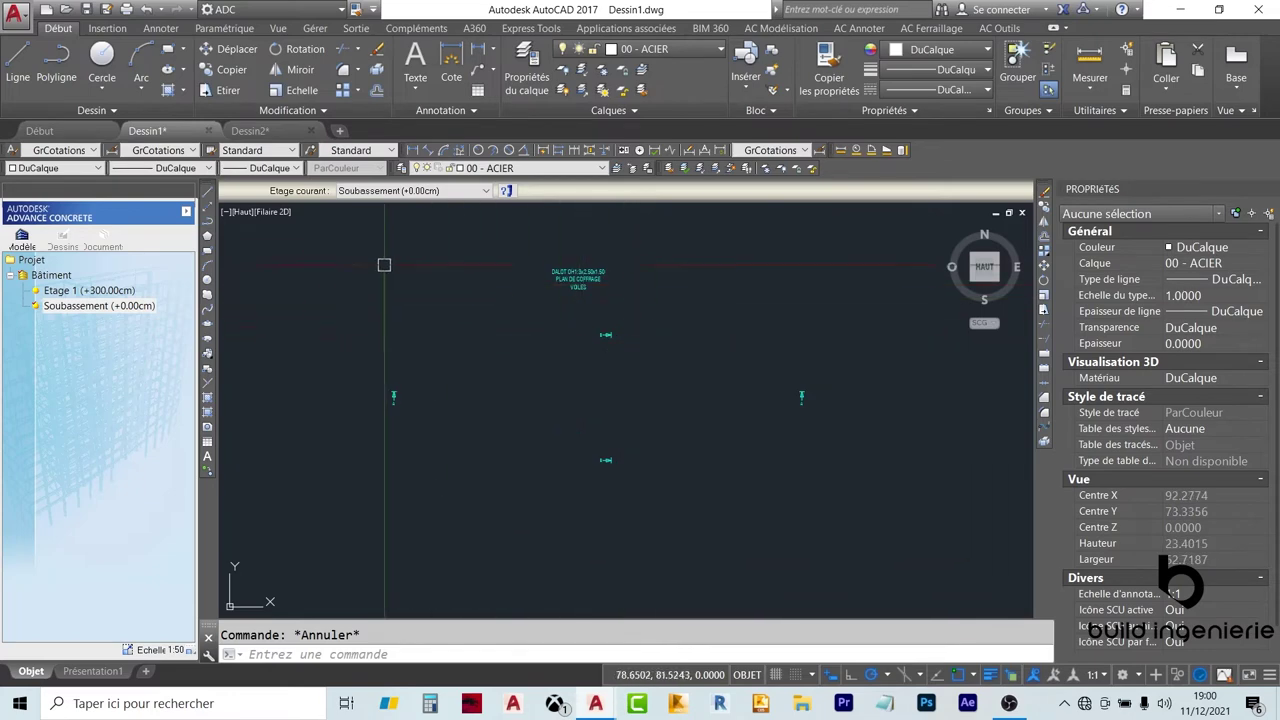
{"action": "scroll", "coordinate": [594, 280], "scroll_direction": "up", "scroll_amount": 2}
Select and deselect the DALOT title and the A section label to inspect them
{"action": "left_click", "coordinate": [537, 280]}
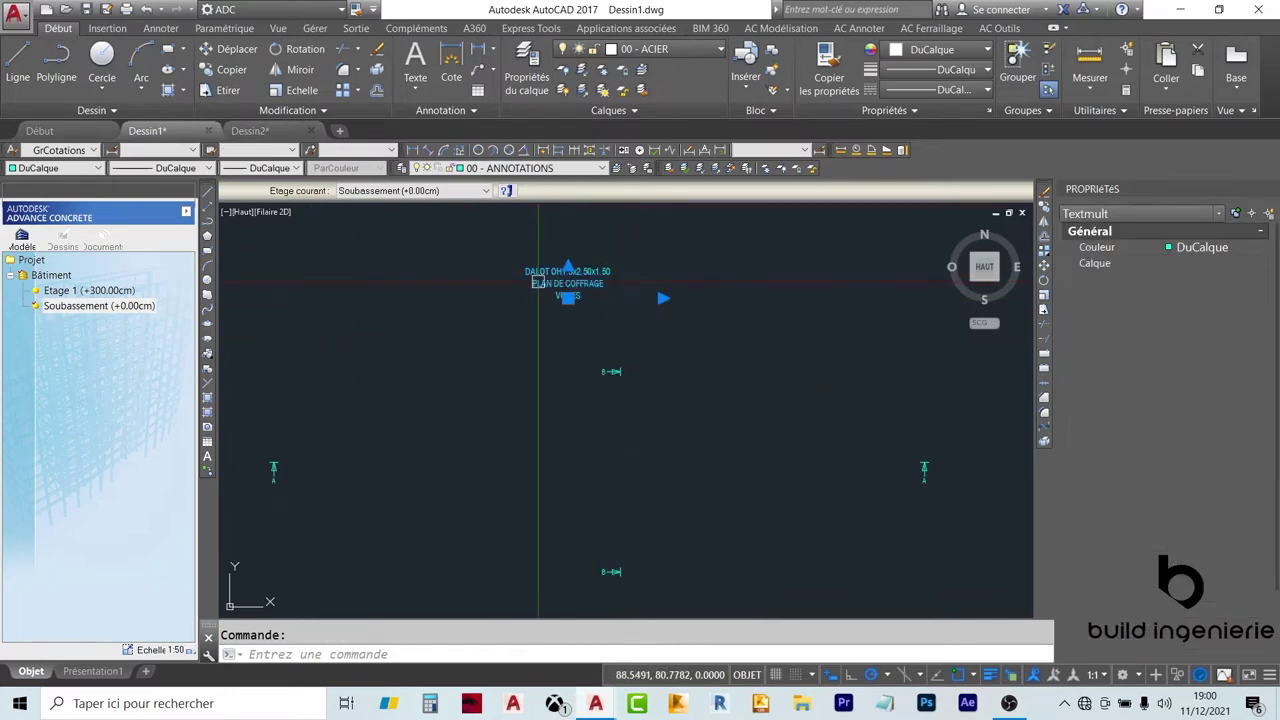
{"action": "middle_click_drag", "start_coordinate": [470, 325], "coordinate": [514, 314]}
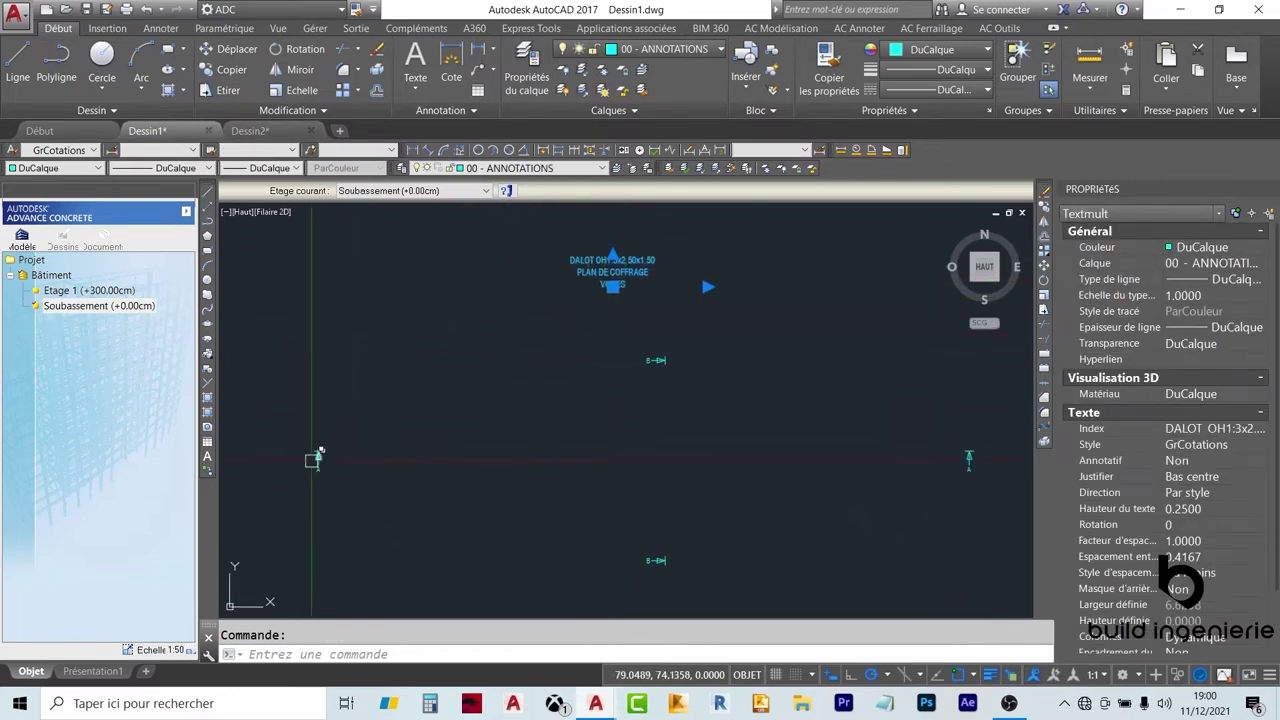
{"action": "key", "text": "Escape"}
{"action": "scroll", "coordinate": [333, 340], "scroll_direction": "up", "scroll_amount": 2}
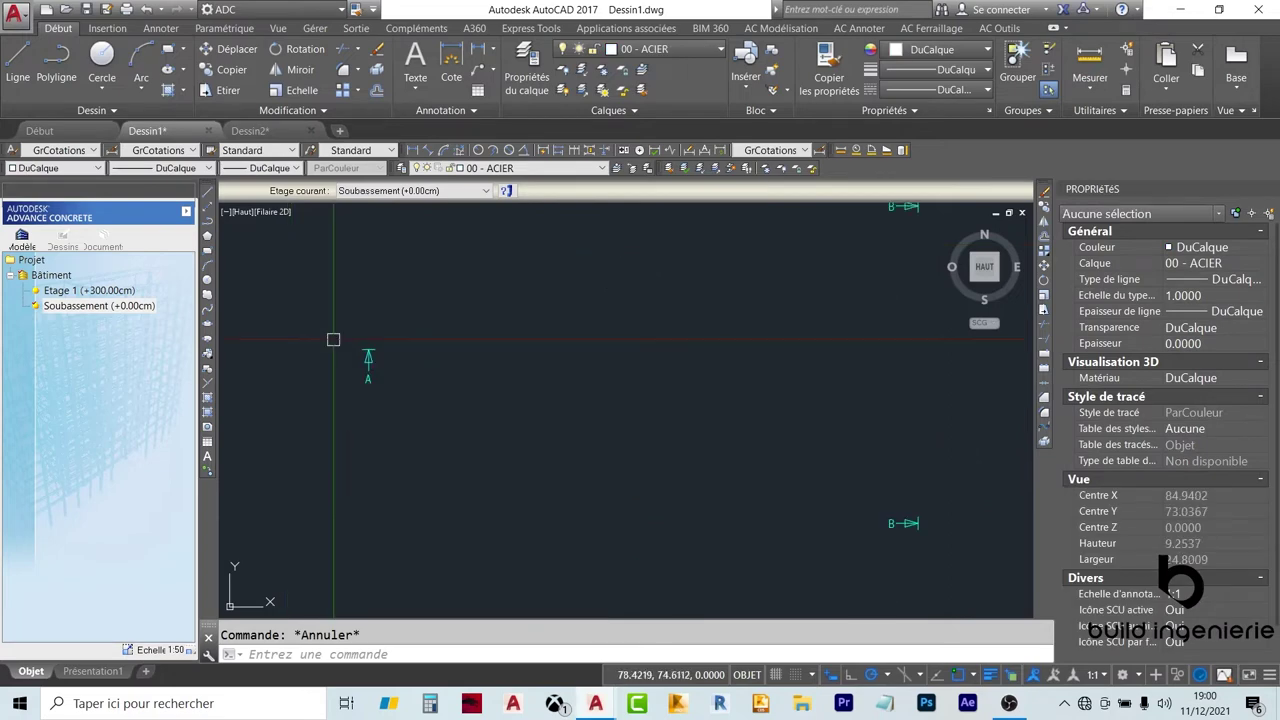
{"action": "scroll", "coordinate": [333, 340], "scroll_direction": "down", "scroll_amount": 2}
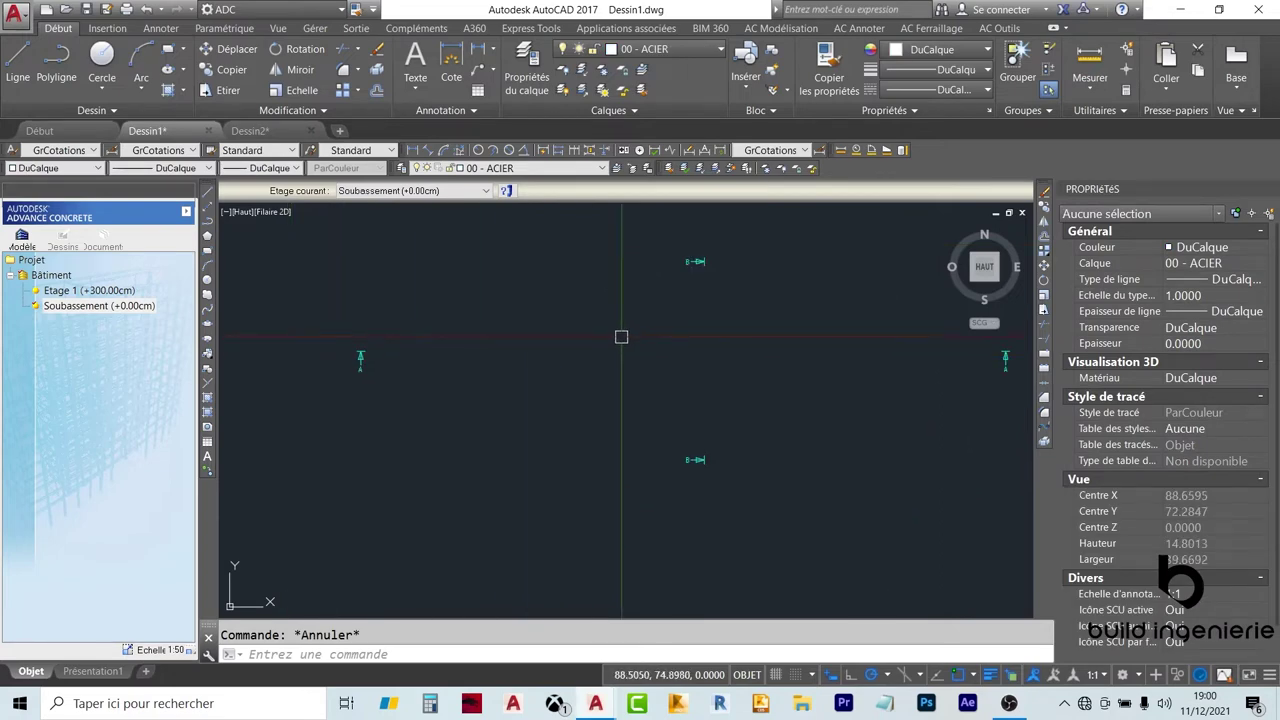
{"action": "scroll", "coordinate": [403, 358], "scroll_direction": "up", "scroll_amount": 3}
{"action": "left_click", "coordinate": [405, 365]}
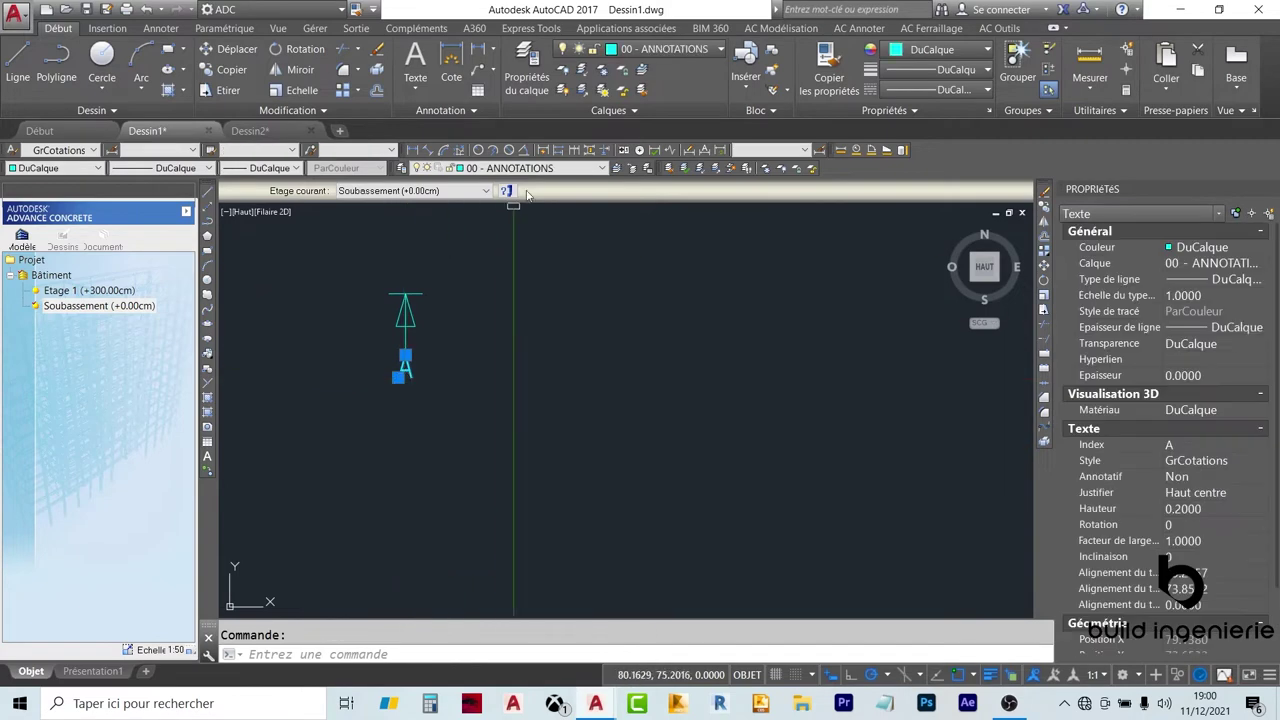
{"action": "key", "text": "Escape"}
{"action": "scroll", "coordinate": [606, 423], "scroll_direction": "down", "scroll_amount": 2}
{"action": "left_click", "coordinate": [776, 262]}
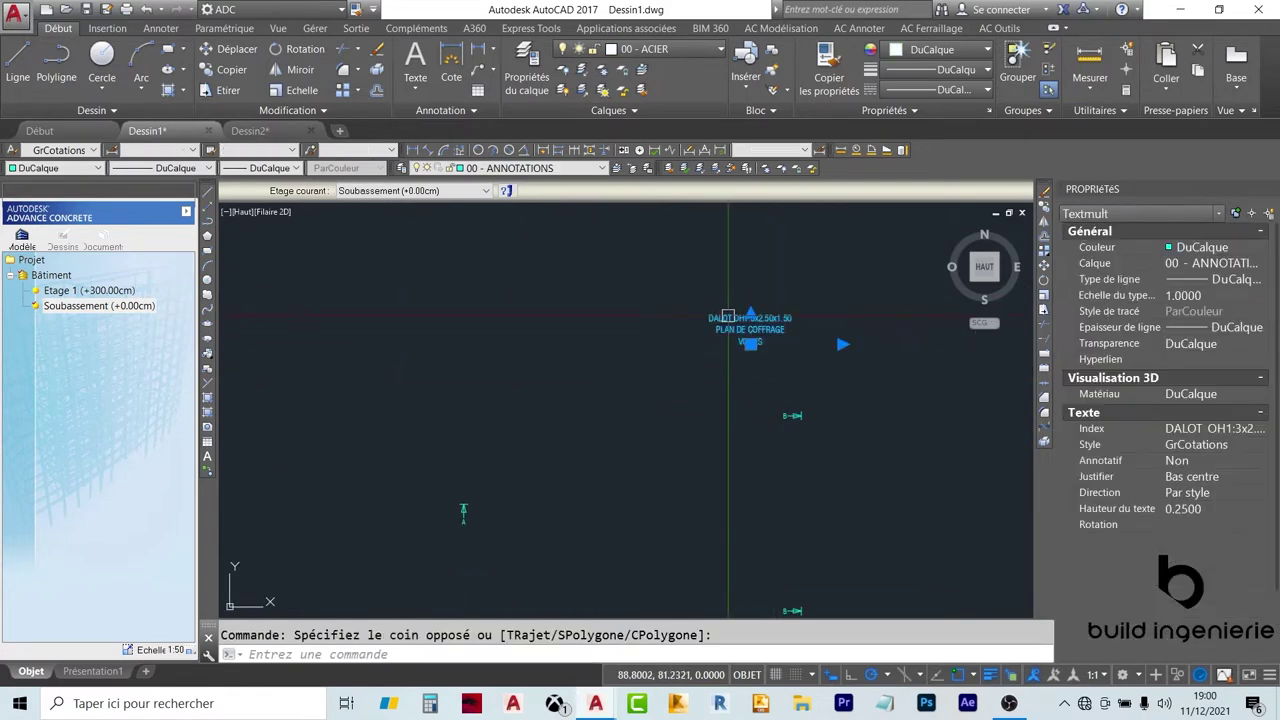
{"action": "middle_click_drag", "start_coordinate": [796, 242], "coordinate": [500, 272]}
{"action": "key", "text": "Escape"}
Reposition the view around the title, then start and cancel the LINE command
{"action": "scroll", "coordinate": [530, 375], "scroll_direction": "up", "scroll_amount": 3}
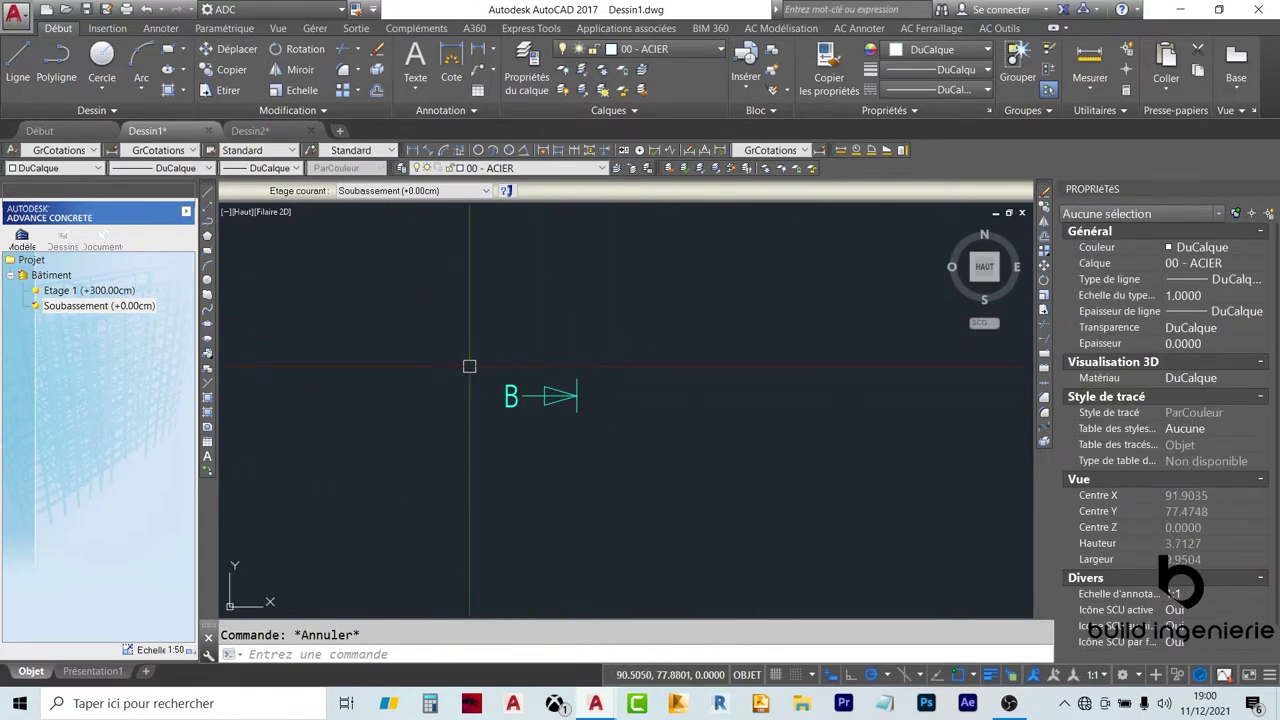
{"action": "scroll", "coordinate": [541, 378], "scroll_direction": "down", "scroll_amount": 3}
{"action": "scroll", "coordinate": [470, 345], "scroll_direction": "up", "scroll_amount": 2}
{"action": "scroll", "coordinate": [486, 337], "scroll_direction": "up", "scroll_amount": 3}
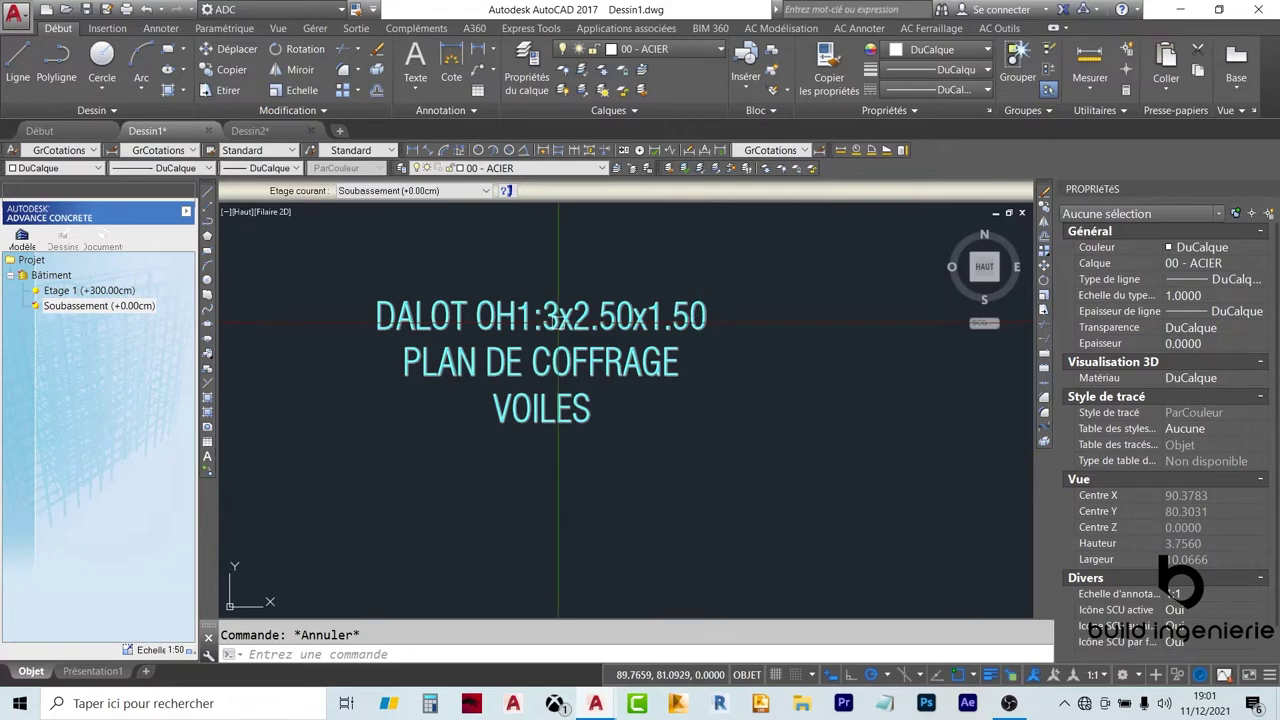
{"action": "scroll", "coordinate": [557, 326], "scroll_direction": "up", "scroll_amount": 2}
{"action": "middle_click_drag", "start_coordinate": [537, 288], "coordinate": [509, 325]}
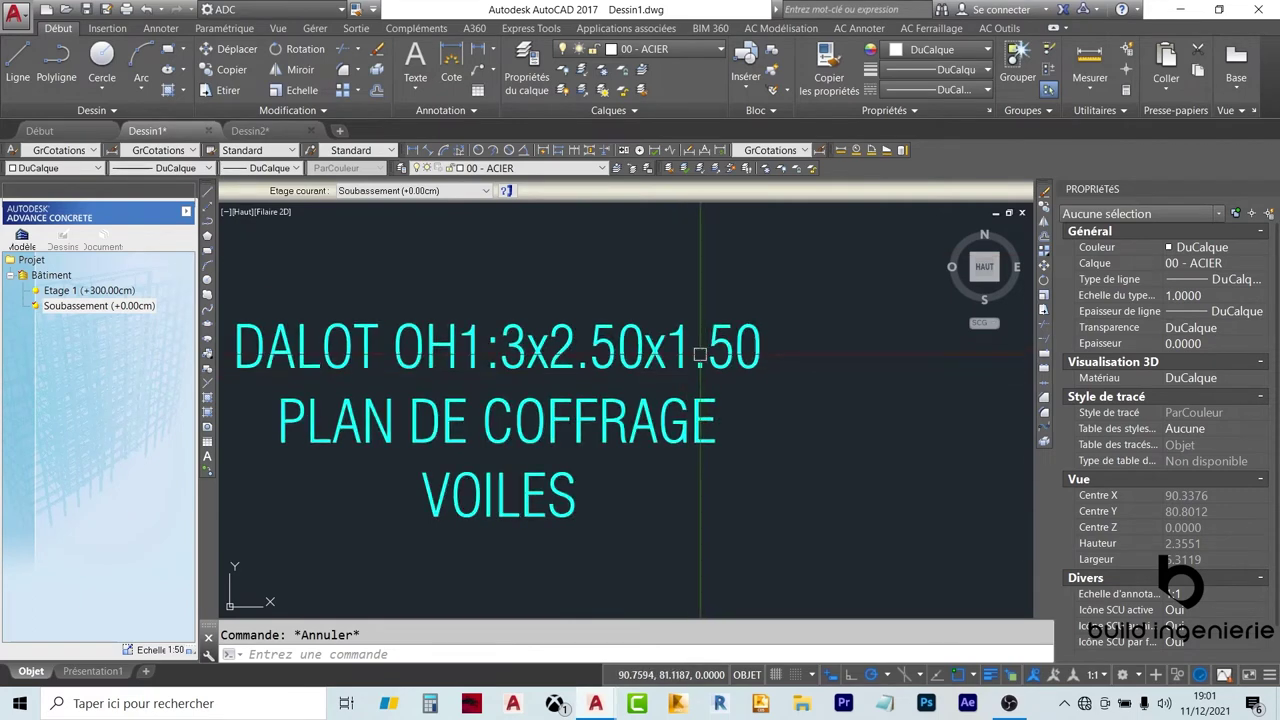
{"action": "scroll", "coordinate": [700, 353], "scroll_direction": "down", "scroll_amount": 3}
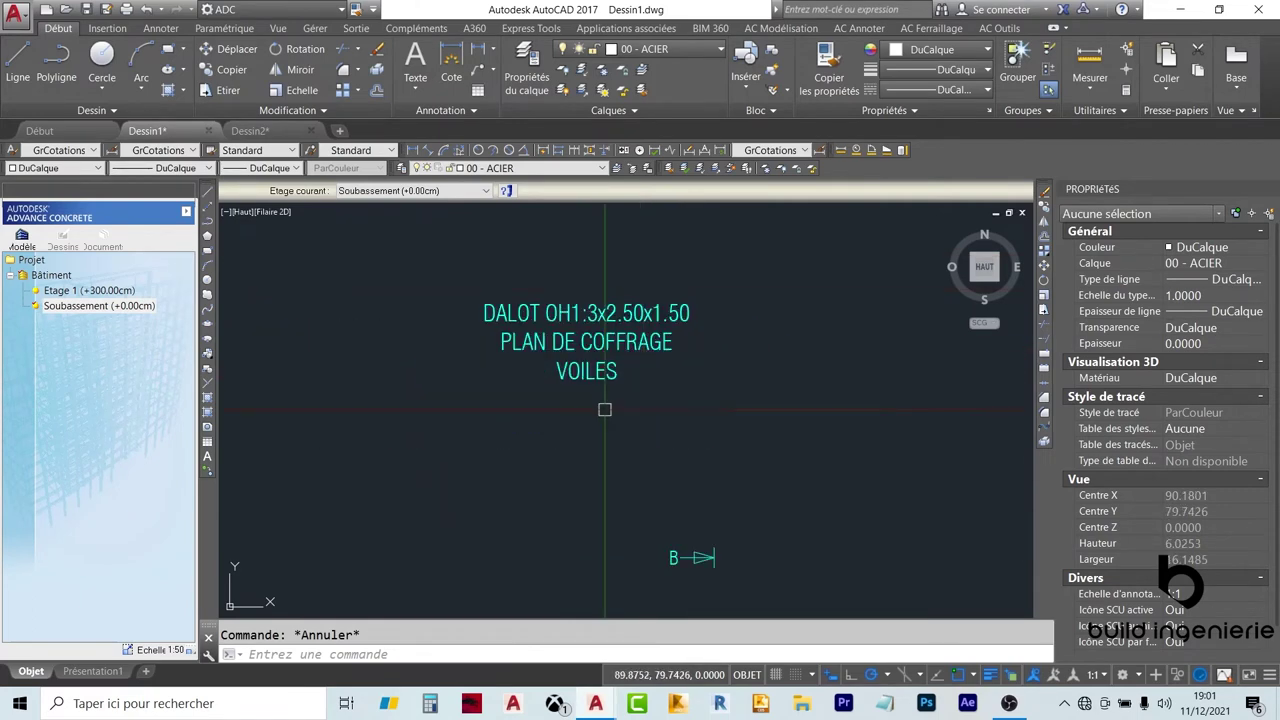
{"action": "type", "text": "l"}
{"action": "key", "text": "Return"}
{"action": "key", "text": "Escape"}
Make 00 - COUPEE the current layer, then reopen the layer dropdown to change it
{"action": "left_click", "coordinate": [660, 49]}
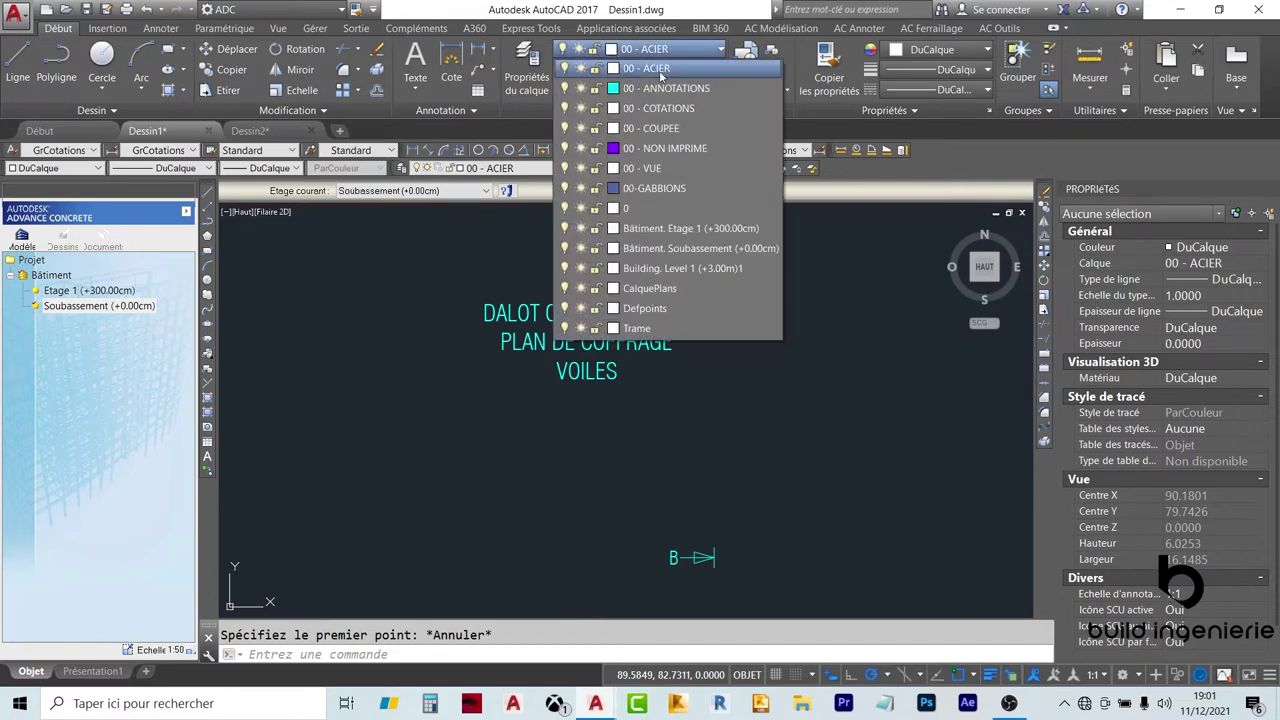
{"action": "left_click", "coordinate": [651, 128]}
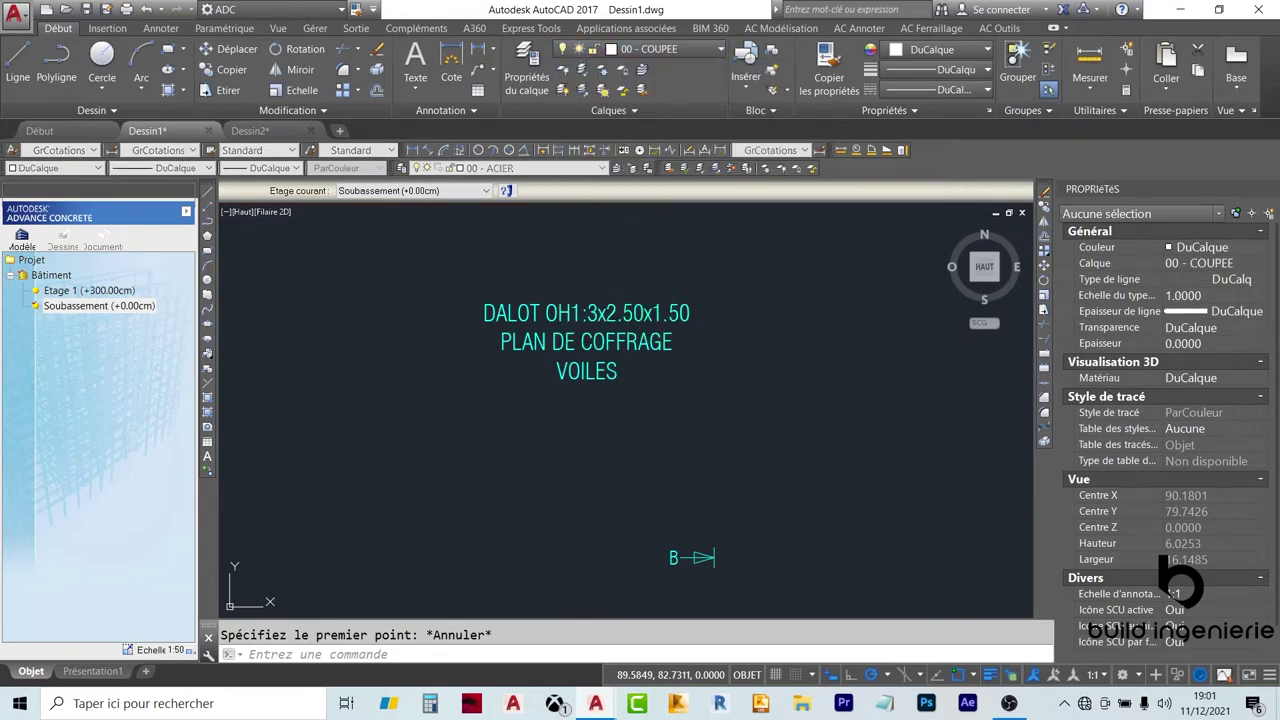
{"action": "scroll", "coordinate": [630, 390], "scroll_direction": "down", "scroll_amount": 5}
{"action": "scroll", "coordinate": [600, 335], "scroll_direction": "up", "scroll_amount": 5}
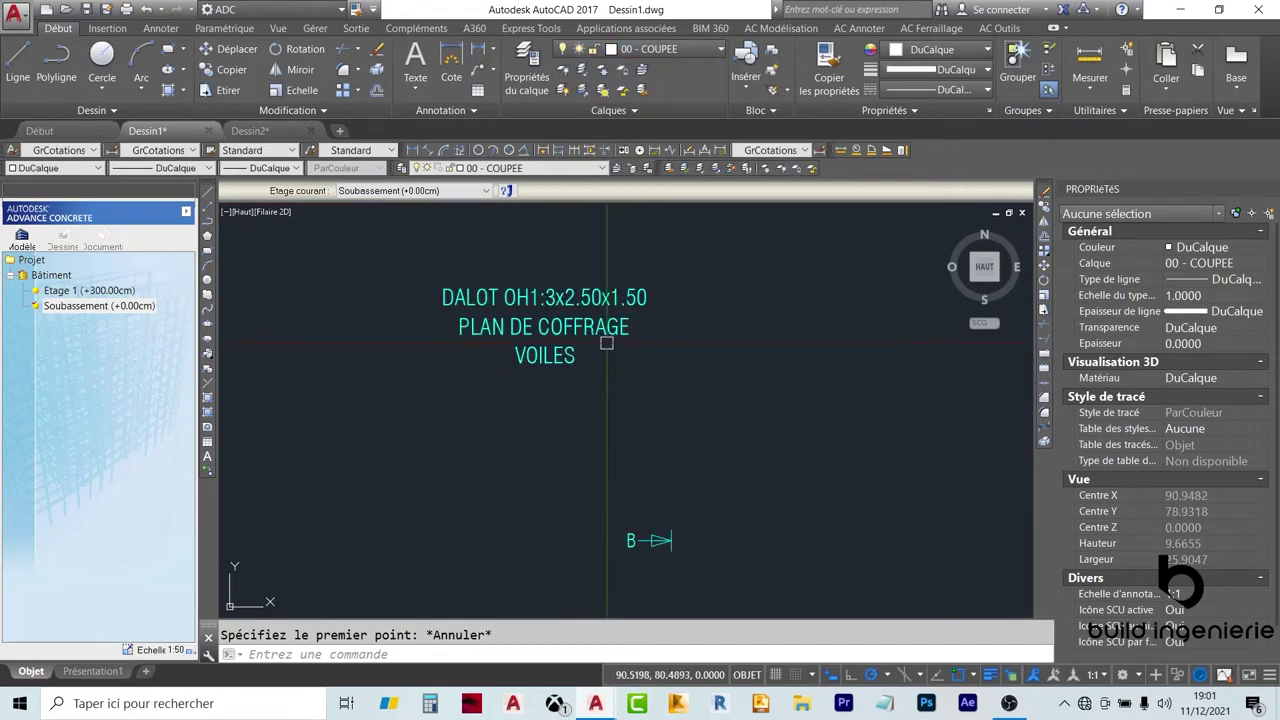
{"action": "scroll", "coordinate": [611, 297], "scroll_direction": "up", "scroll_amount": 3}
{"action": "scroll", "coordinate": [603, 283], "scroll_direction": "up", "scroll_amount": 1}
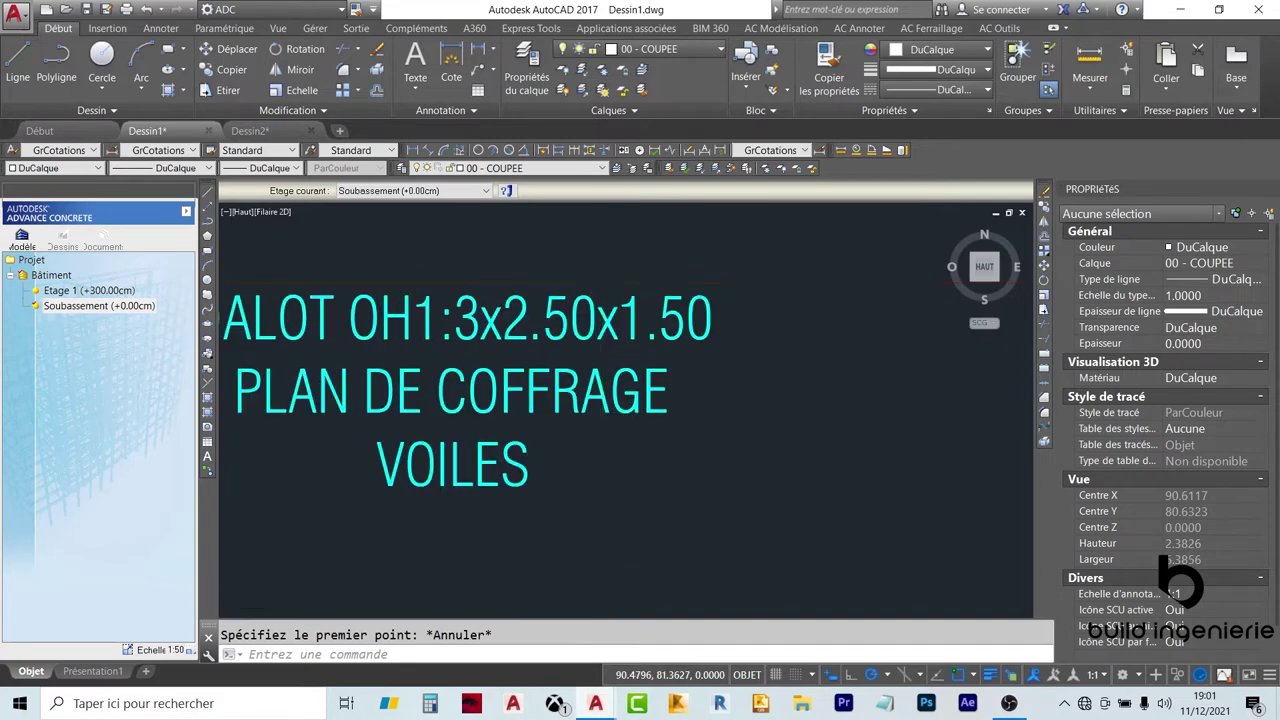
{"action": "scroll", "coordinate": [545, 281], "scroll_direction": "down", "scroll_amount": 5}
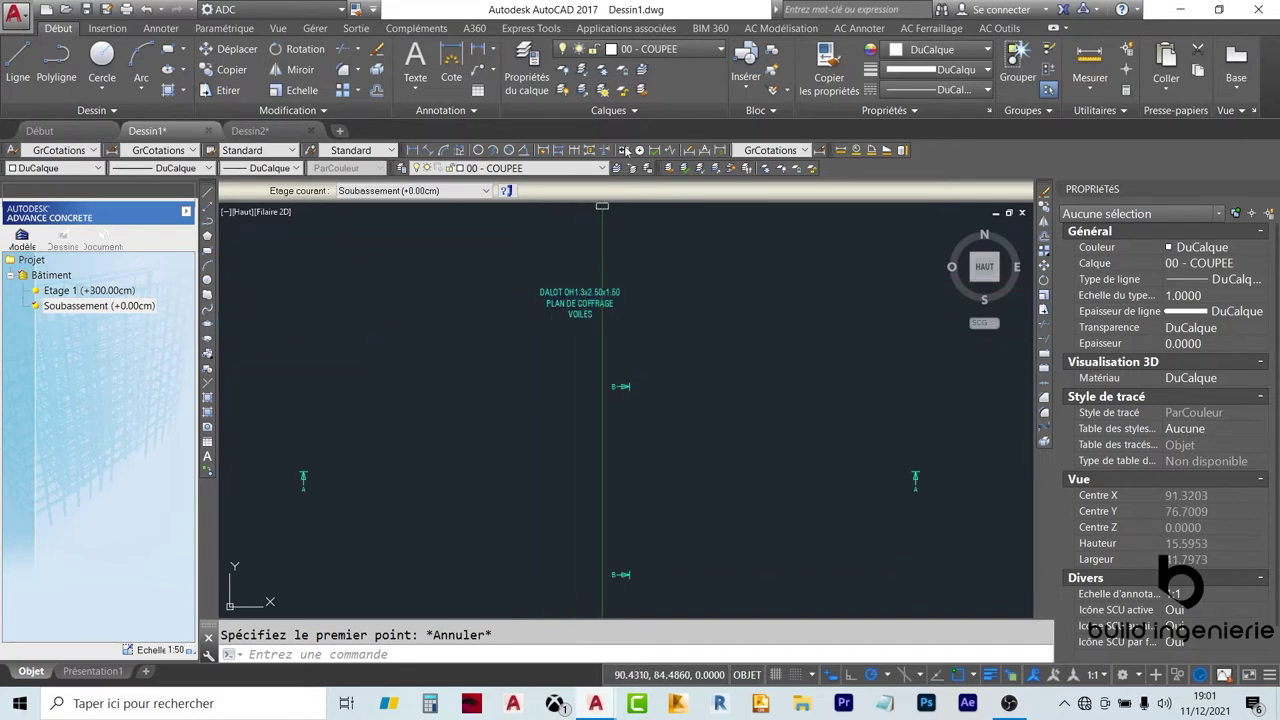
{"action": "key", "text": "Escape"}
{"action": "left_click", "coordinate": [675, 52]}
Make 00 - VUE the current layer and start the LINE command
{"action": "left_click", "coordinate": [700, 177]}
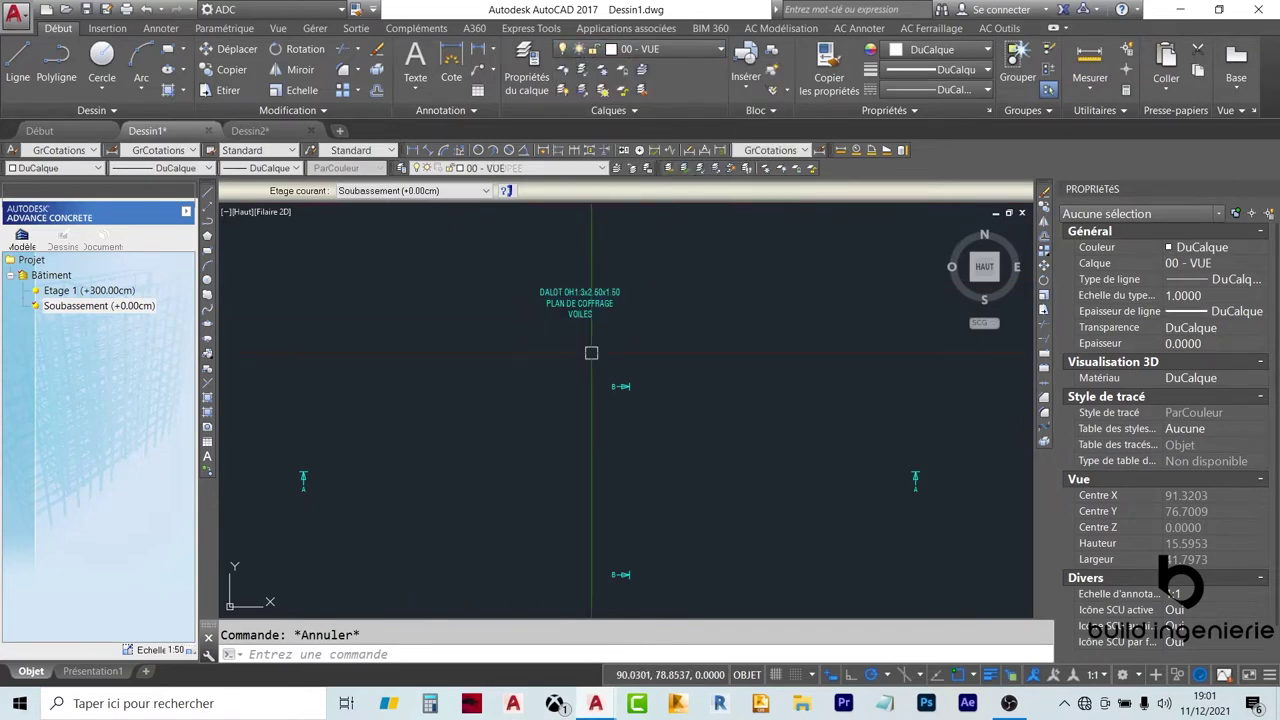
{"action": "type", "text": "l"}
{"action": "key", "text": "Return"}
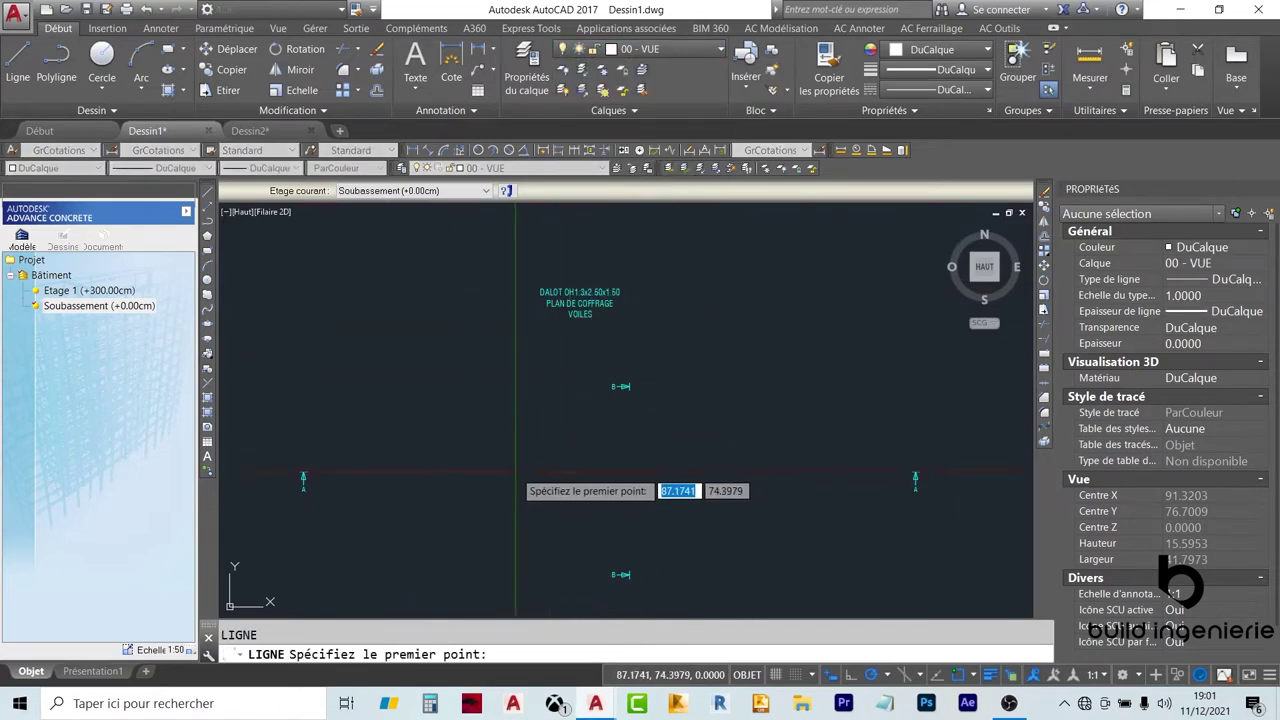
Zoom toward the section markers, pick a first line point, then abandon that line
{"action": "scroll", "coordinate": [573, 306], "scroll_direction": "up", "scroll_amount": 3}
{"action": "scroll", "coordinate": [586, 283], "scroll_direction": "up", "scroll_amount": 3}
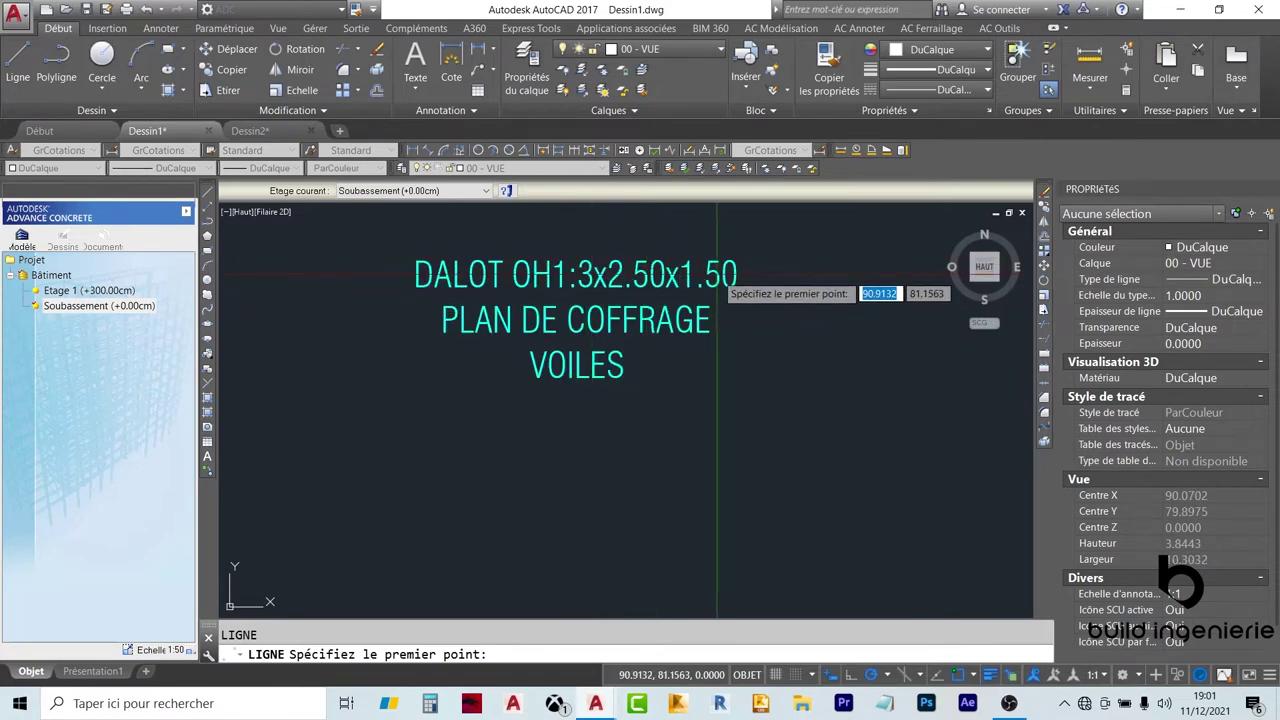
{"action": "scroll", "coordinate": [600, 300], "scroll_direction": "down", "scroll_amount": 5}
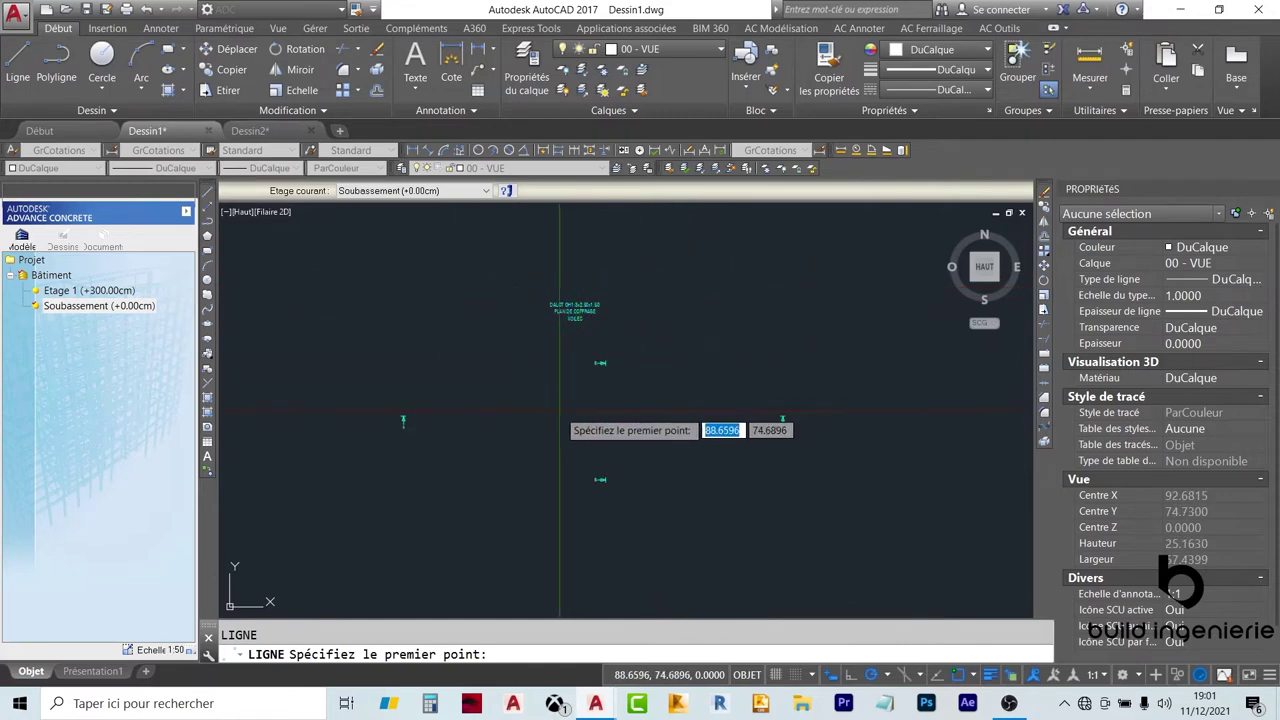
{"action": "scroll", "coordinate": [559, 410], "scroll_direction": "up", "scroll_amount": 4}
{"action": "scroll", "coordinate": [559, 410], "scroll_direction": "down", "scroll_amount": 2}
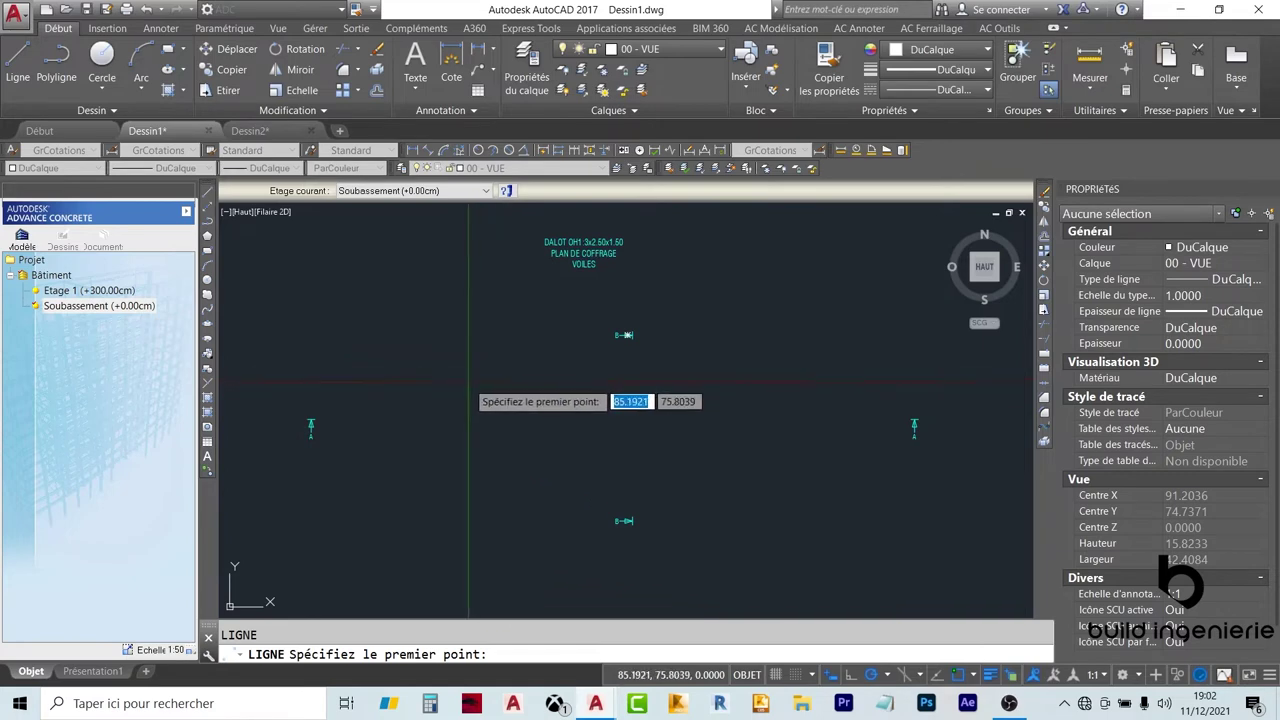
{"action": "left_click", "coordinate": [455, 380]}
{"action": "key", "text": "Escape"}
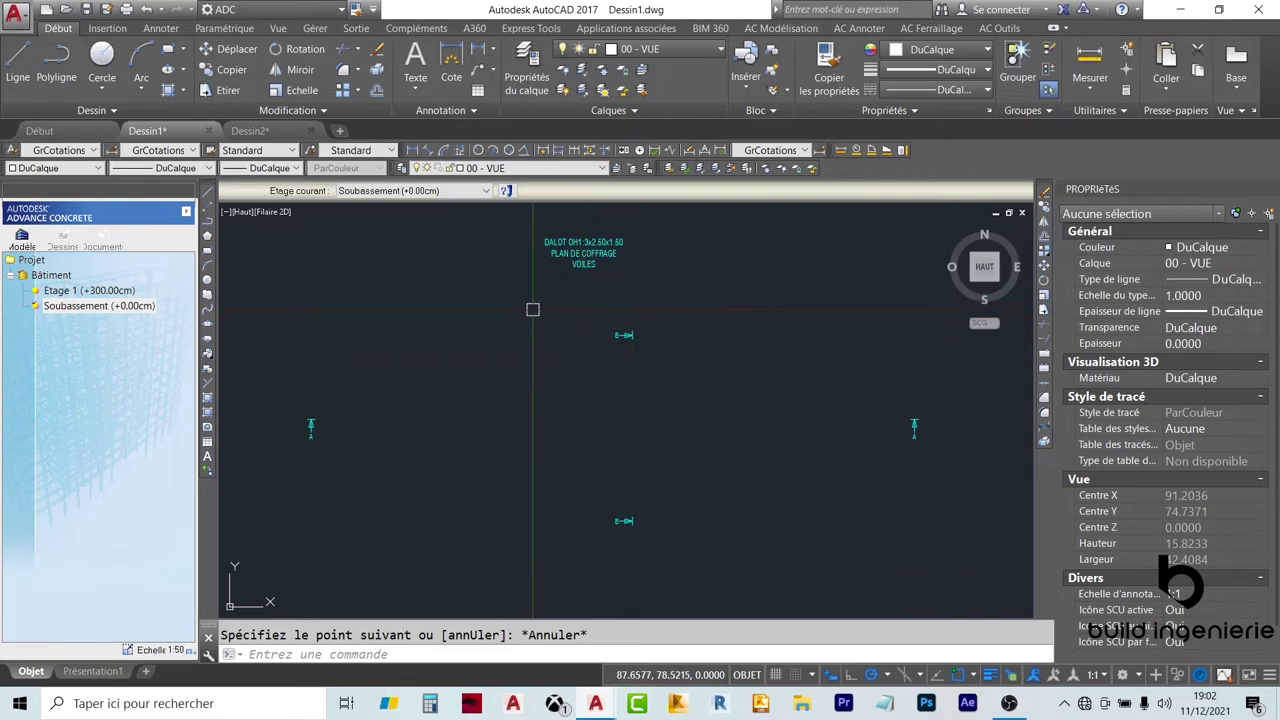
Draw a 10-unit horizontal line from a picked point, then select it to check its properties
{"action": "type", "text": "l"}
{"action": "key", "text": "Return"}
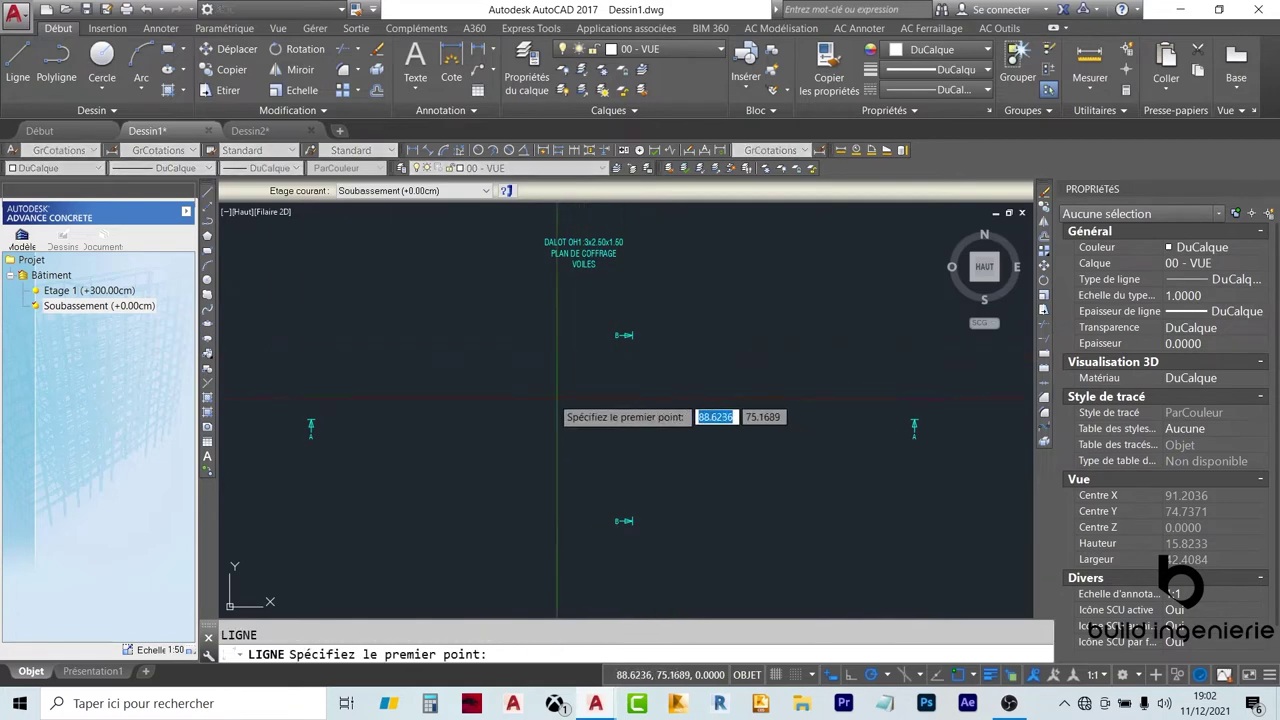
{"action": "left_click", "coordinate": [480, 387]}
{"action": "type", "text": "10"}
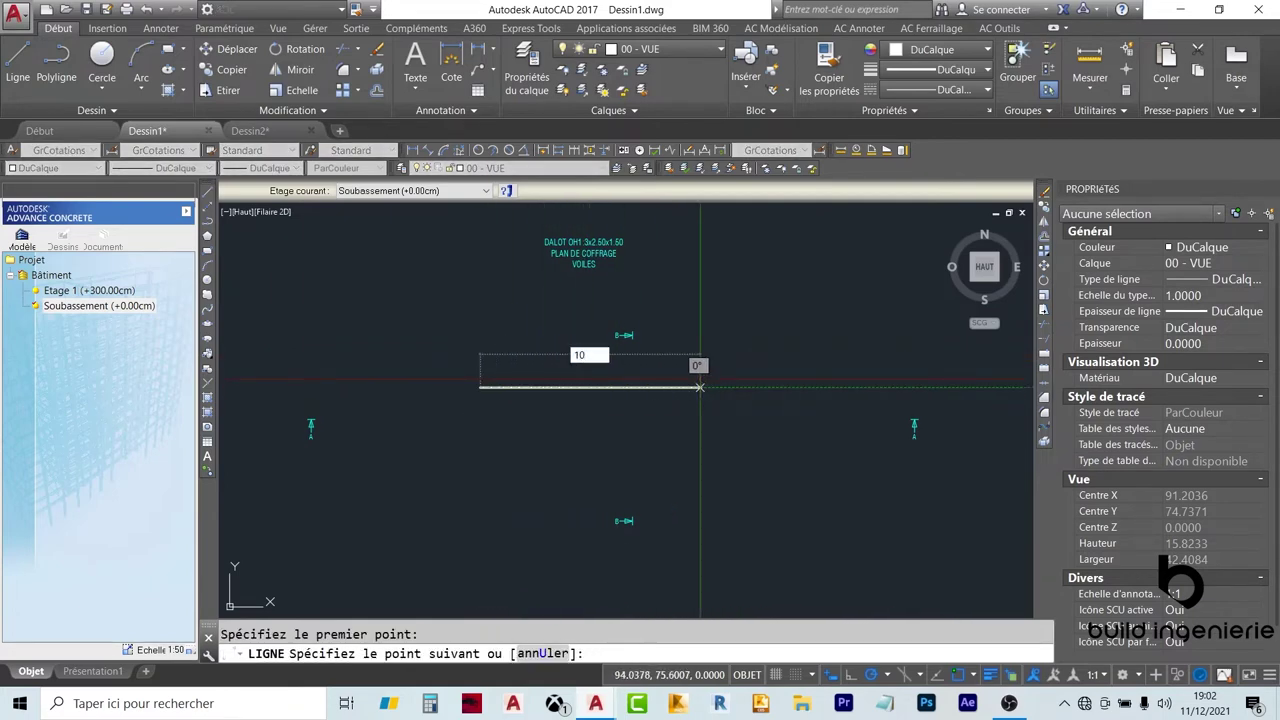
{"action": "key", "text": "Return"}
{"action": "key", "text": "Escape"}
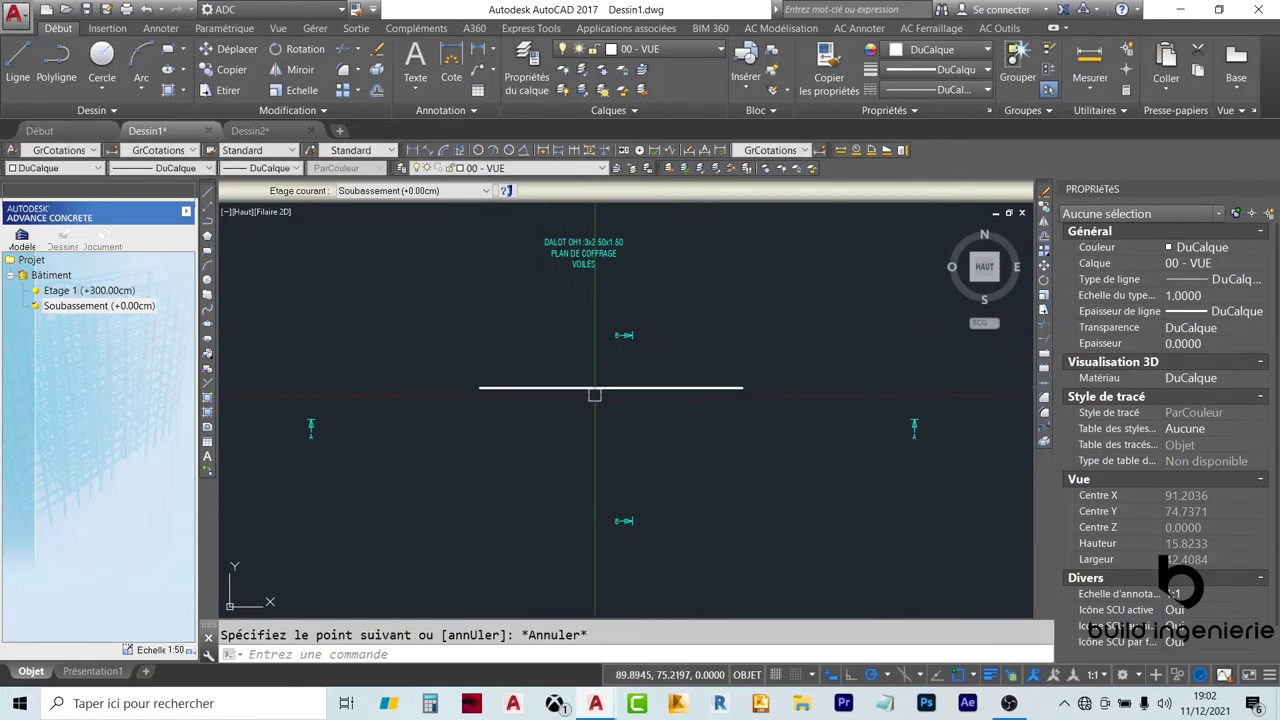
{"action": "left_click", "coordinate": [600, 388]}
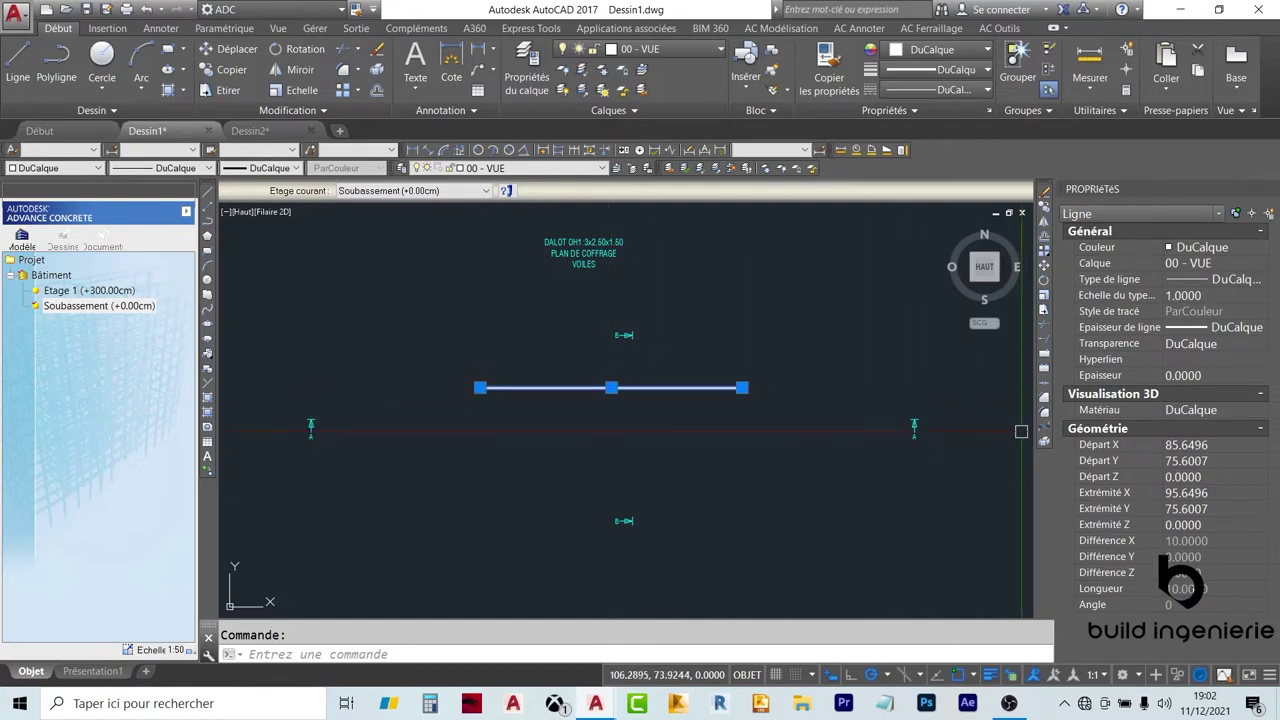
{"action": "key", "text": "Escape"}
Using UNITES, set both length and angle precision to 0.00 in Unités de dessin
{"action": "type", "text": "j"}
{"action": "key", "text": "Return"}
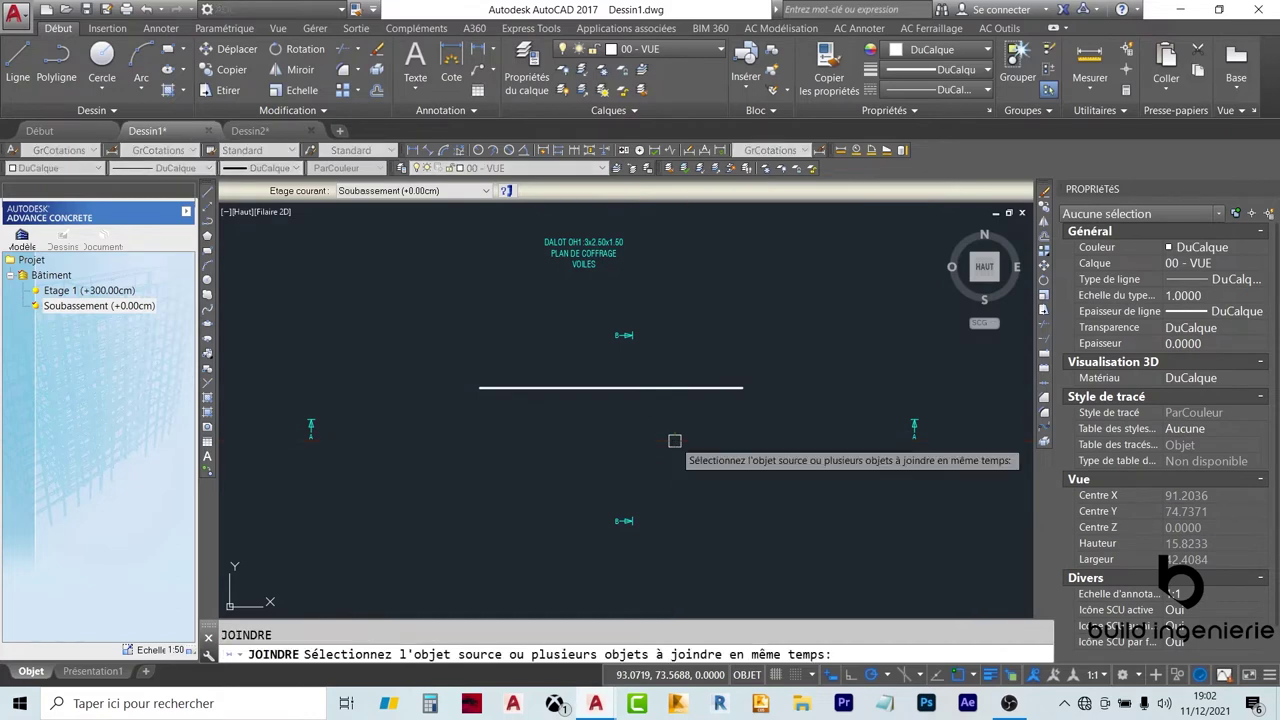
{"action": "key", "text": "Escape"}
{"action": "type", "text": "UNI"}
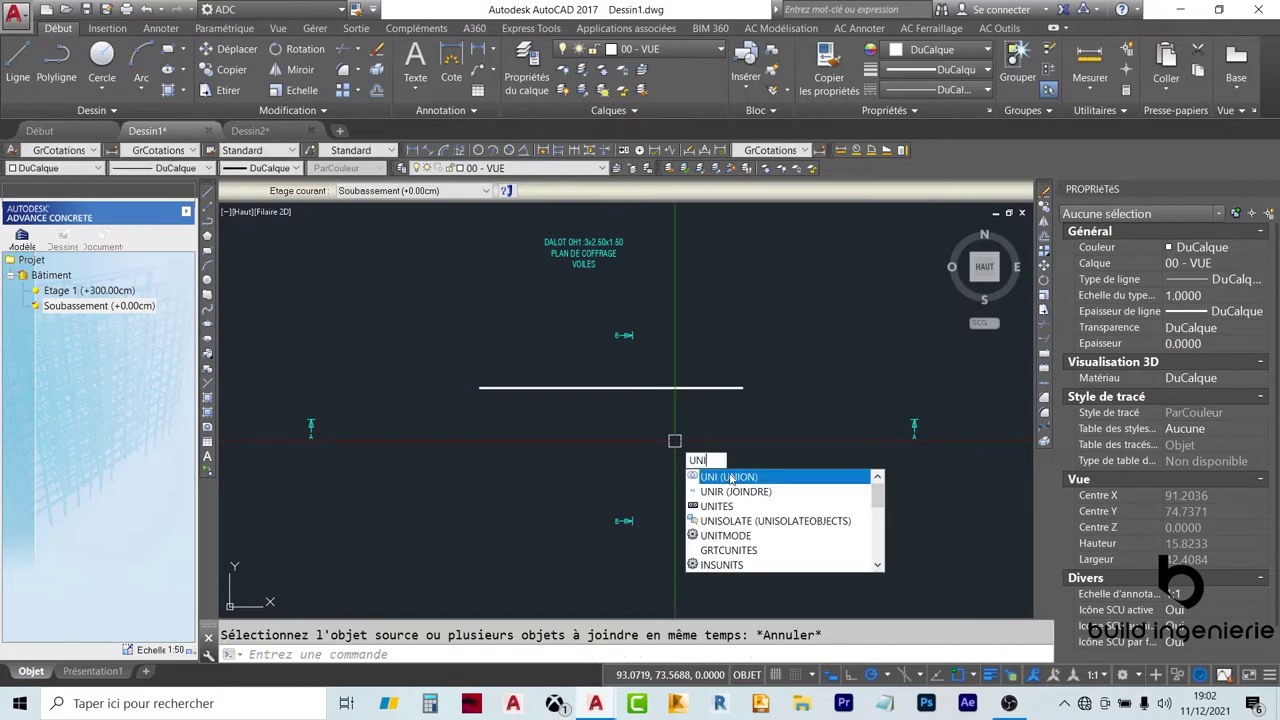
{"action": "type", "text": "TES"}
{"action": "key", "text": "Return"}
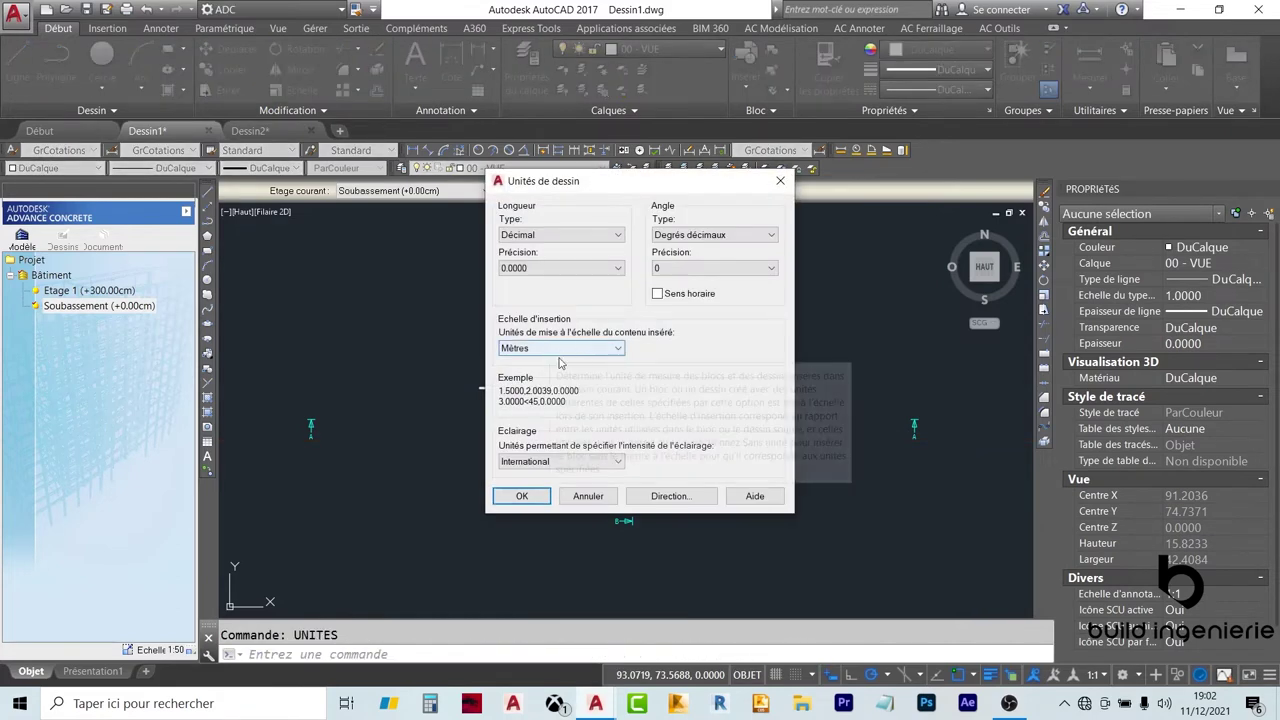
{"action": "left_click", "coordinate": [549, 268]}
{"action": "left_click", "coordinate": [546, 304]}
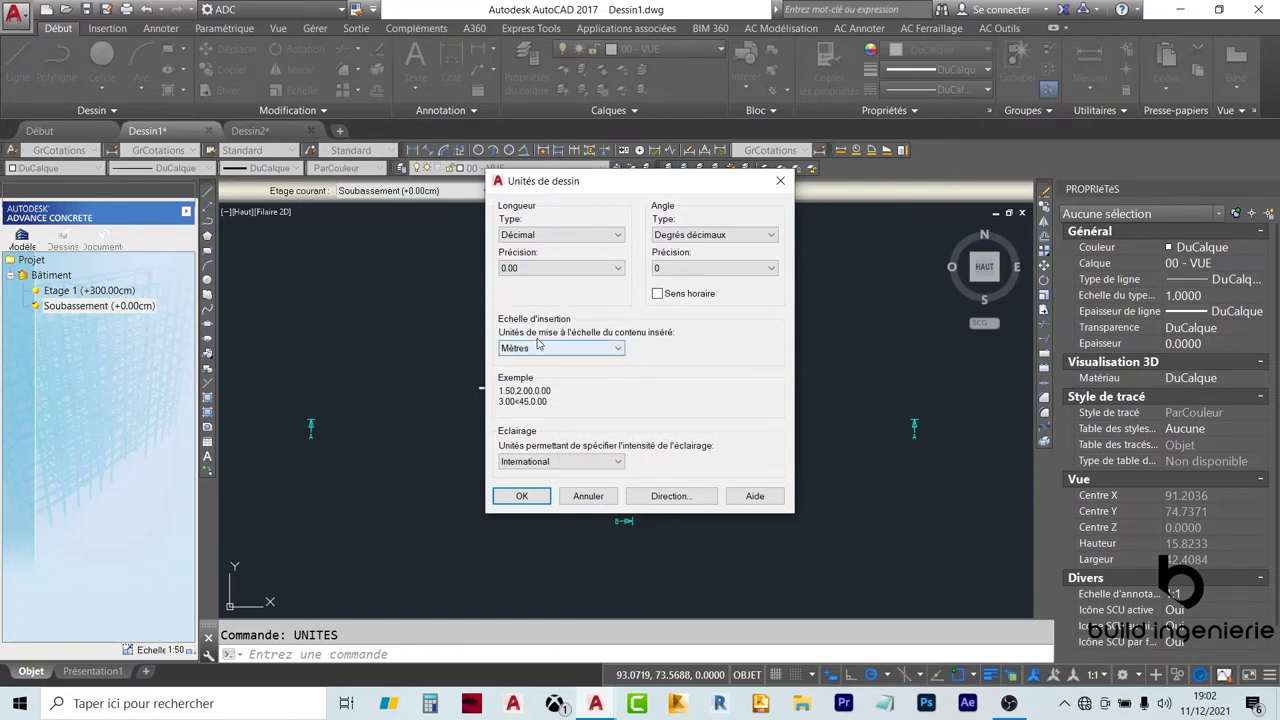
{"action": "left_click", "coordinate": [694, 268]}
{"action": "left_click", "coordinate": [694, 302]}
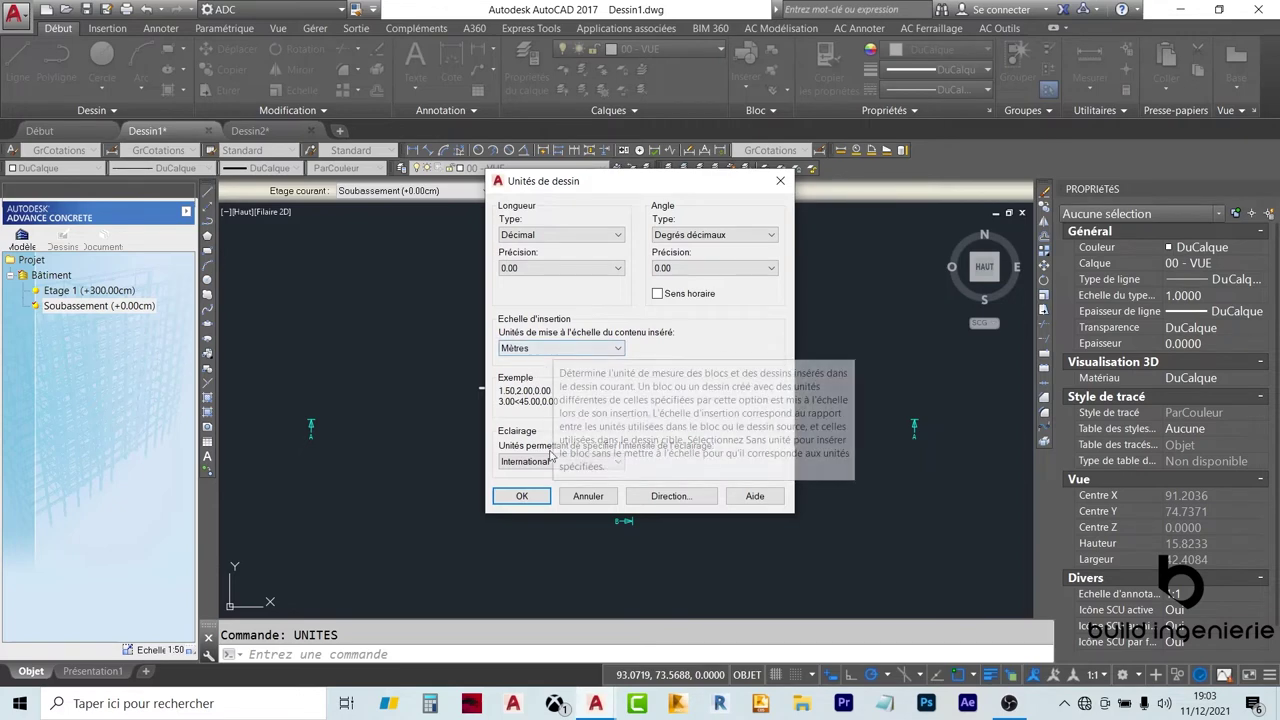
{"action": "left_click", "coordinate": [521, 496]}
{"action": "scroll", "coordinate": [585, 388], "scroll_direction": "up", "scroll_amount": 2}
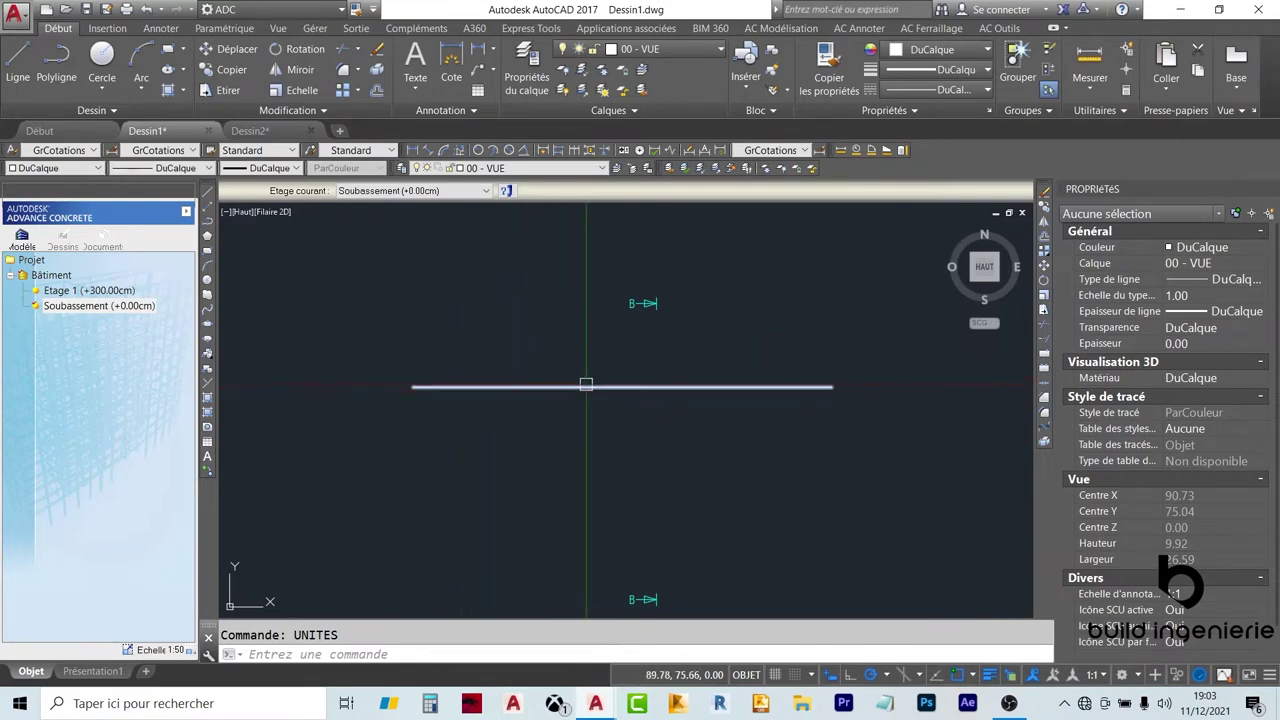
{"action": "scroll", "coordinate": [534, 351], "scroll_direction": "down", "scroll_amount": 5}
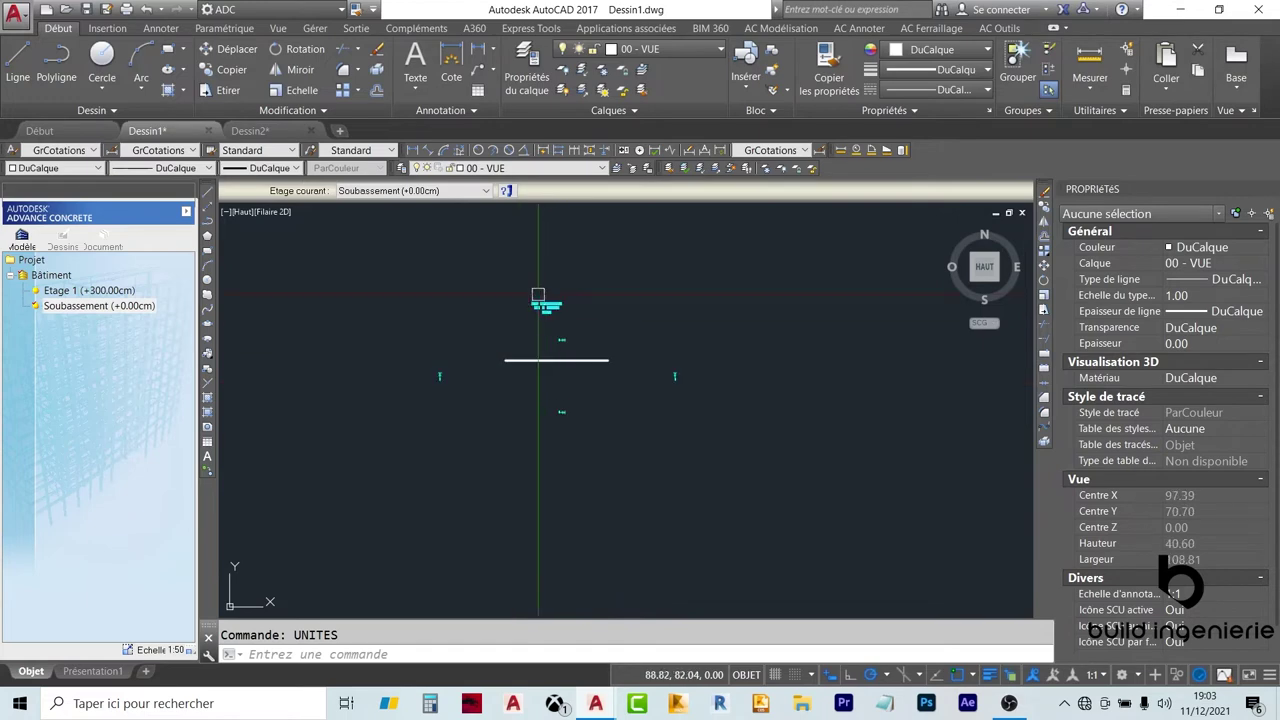
{"action": "scroll", "coordinate": [538, 296], "scroll_direction": "up", "scroll_amount": 5}
{"action": "scroll", "coordinate": [560, 285], "scroll_direction": "down", "scroll_amount": 2}
{"action": "scroll", "coordinate": [577, 277], "scroll_direction": "up", "scroll_amount": 2}
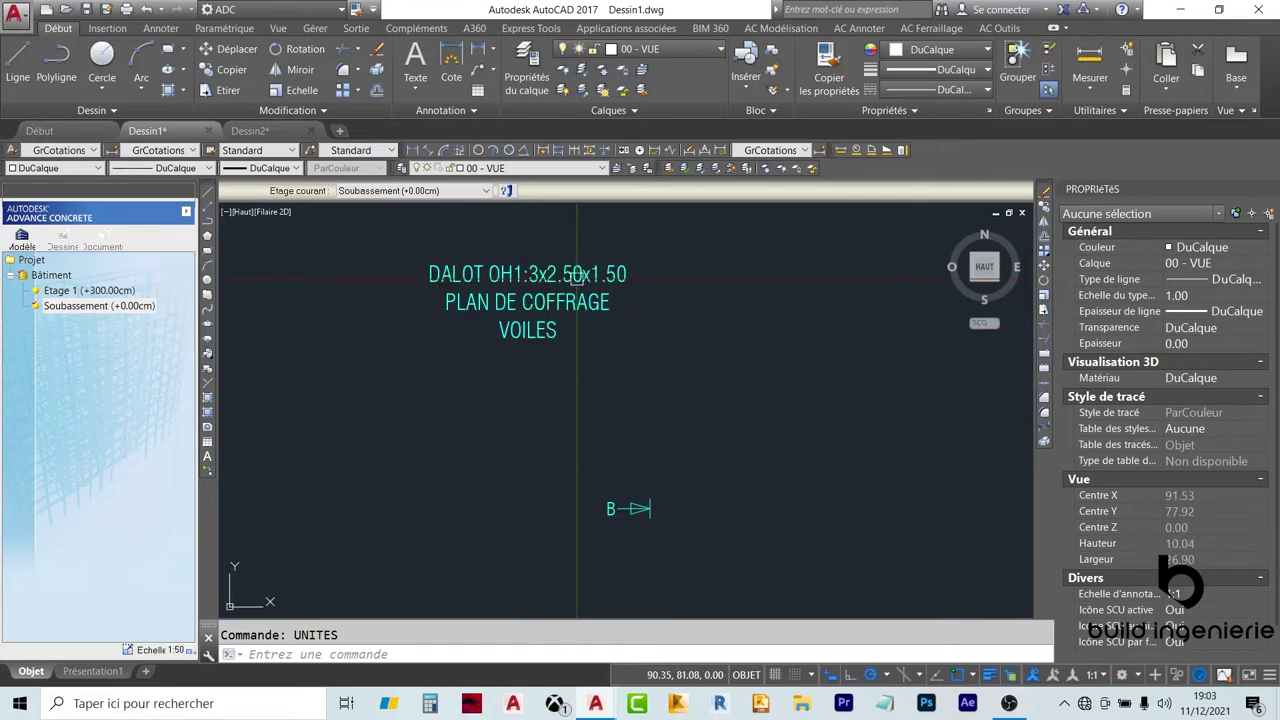
{"action": "key", "text": "Escape"}
{"action": "scroll", "coordinate": [413, 495], "scroll_direction": "up", "scroll_amount": 2}
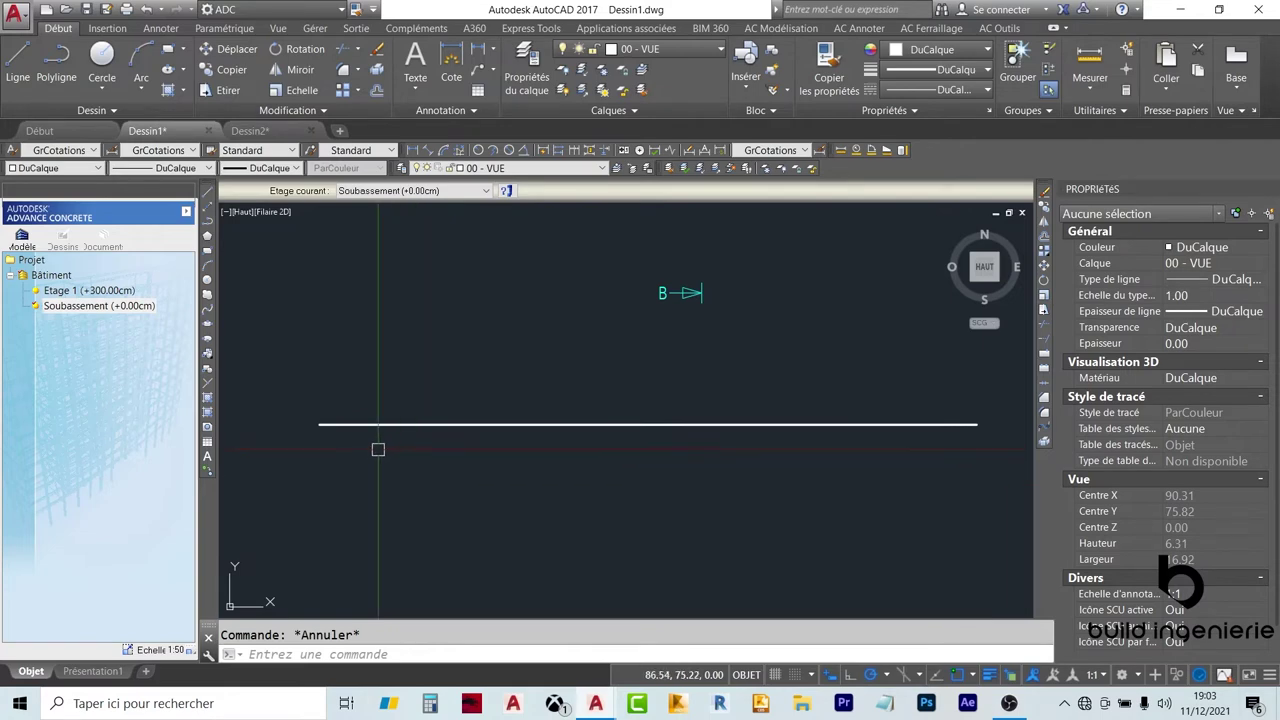
{"action": "scroll", "coordinate": [420, 415], "scroll_direction": "down", "scroll_amount": 2}
{"action": "scroll", "coordinate": [420, 415], "scroll_direction": "down", "scroll_amount": 2}
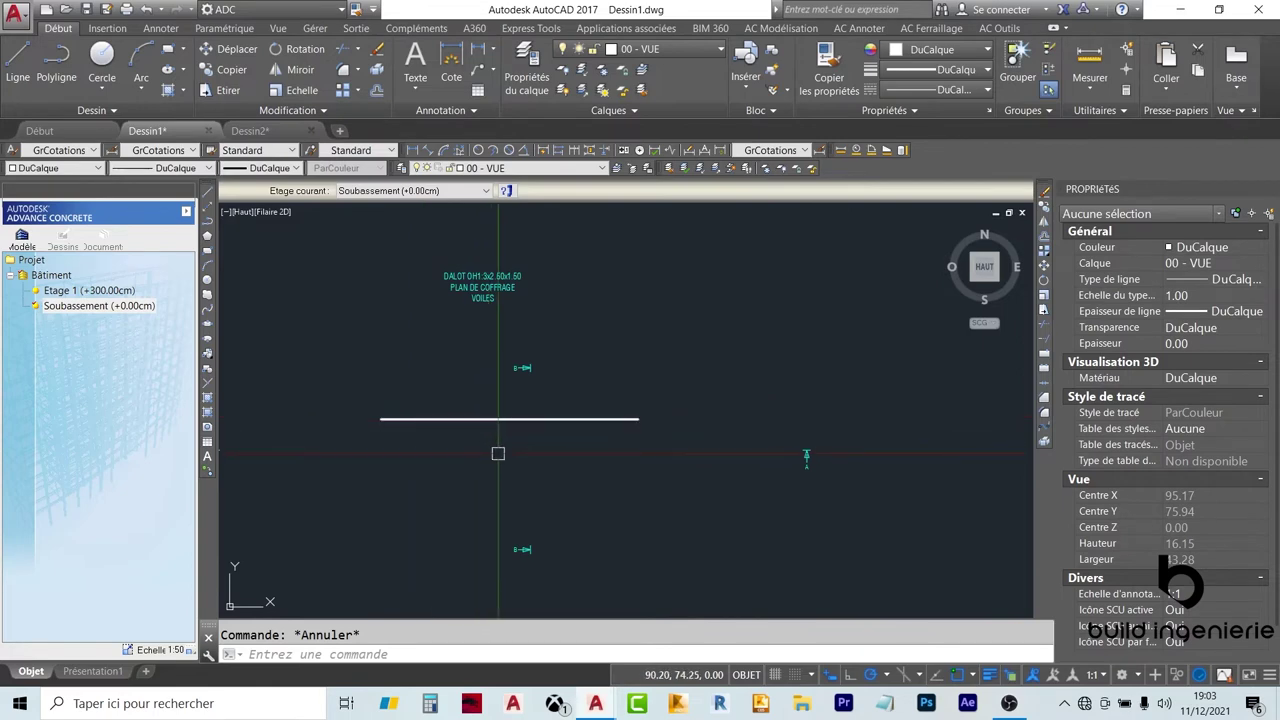
{"action": "scroll", "coordinate": [491, 459], "scroll_direction": "up", "scroll_amount": 4}
{"action": "scroll", "coordinate": [429, 440], "scroll_direction": "down", "scroll_amount": 2}
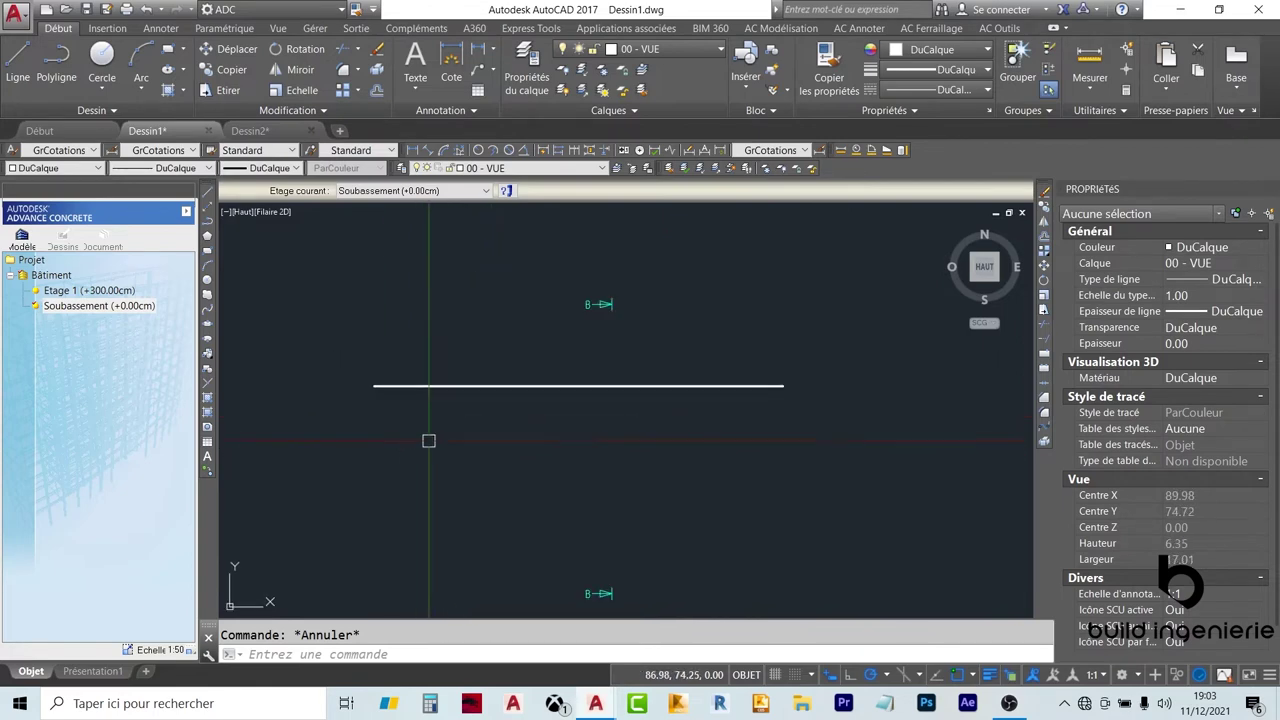
{"action": "scroll", "coordinate": [420, 443], "scroll_direction": "down", "scroll_amount": 2}
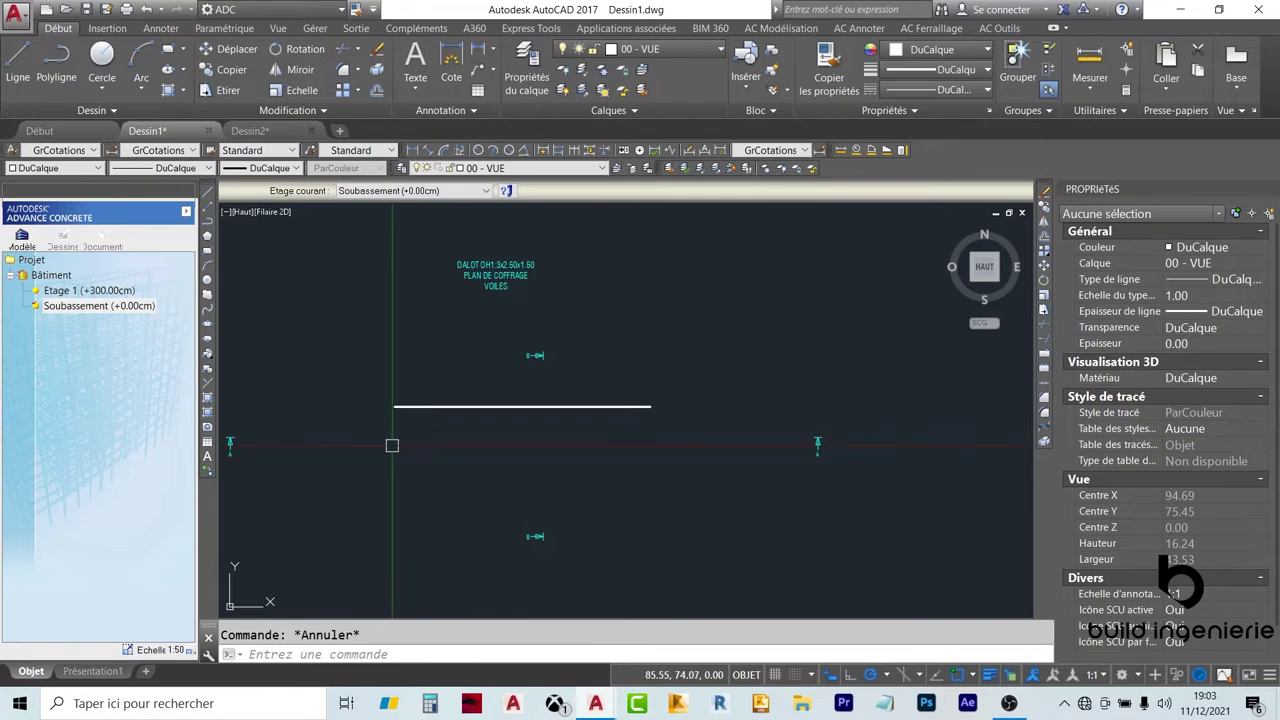
{"action": "scroll", "coordinate": [392, 446], "scroll_direction": "up", "scroll_amount": 2}
Offset the 10-unit wall line 0.2 downward to give the top wall its thickness
{"action": "type", "text": "dec"}
{"action": "key", "text": "Return"}
{"action": "type", "text": "0.2"}
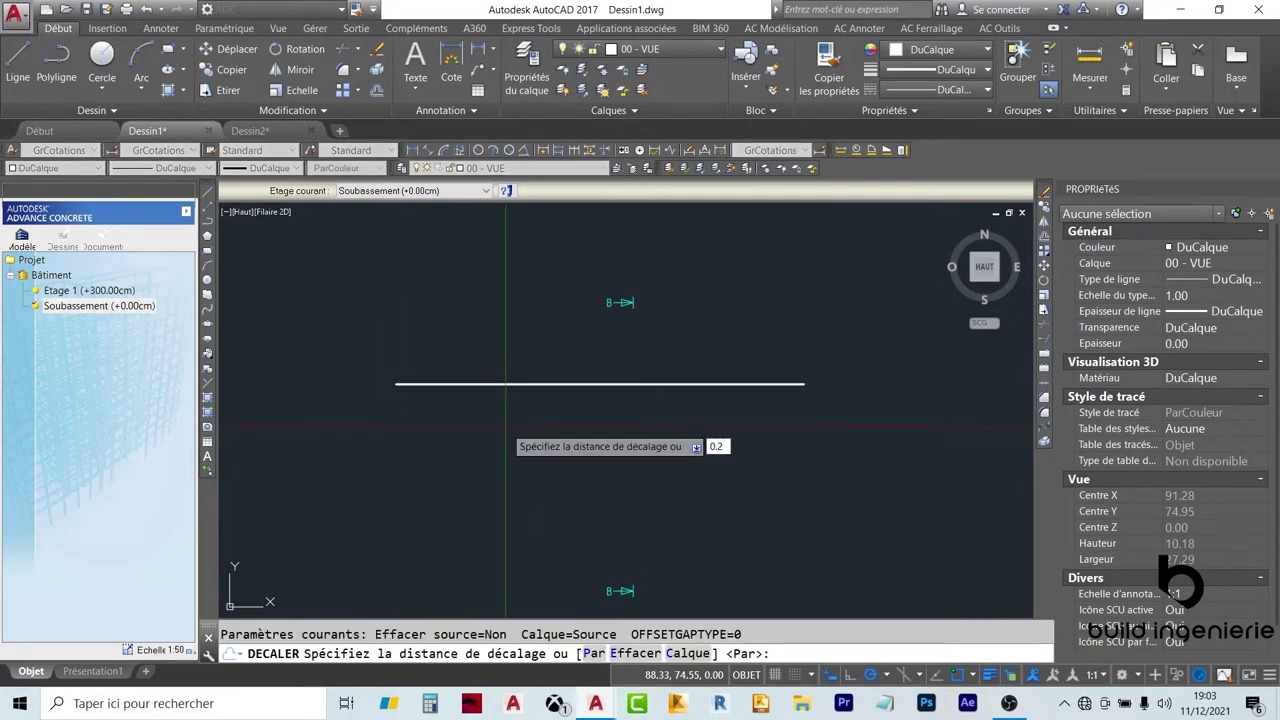
{"action": "key", "text": "Return"}
{"action": "left_click", "coordinate": [515, 383]}
{"action": "left_click", "coordinate": [532, 503]}
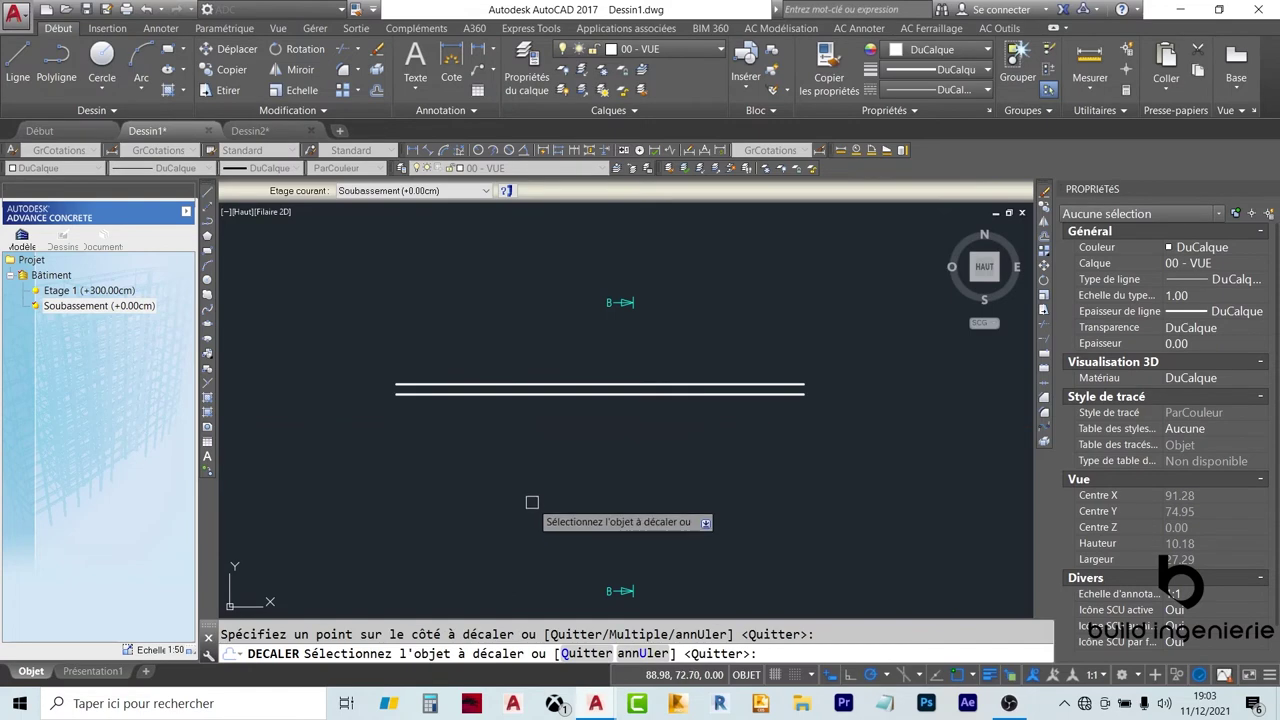
{"action": "key", "text": "Escape"}
{"action": "scroll", "coordinate": [566, 443], "scroll_direction": "down", "scroll_amount": 3}
{"action": "scroll", "coordinate": [582, 415], "scroll_direction": "up", "scroll_amount": 4}
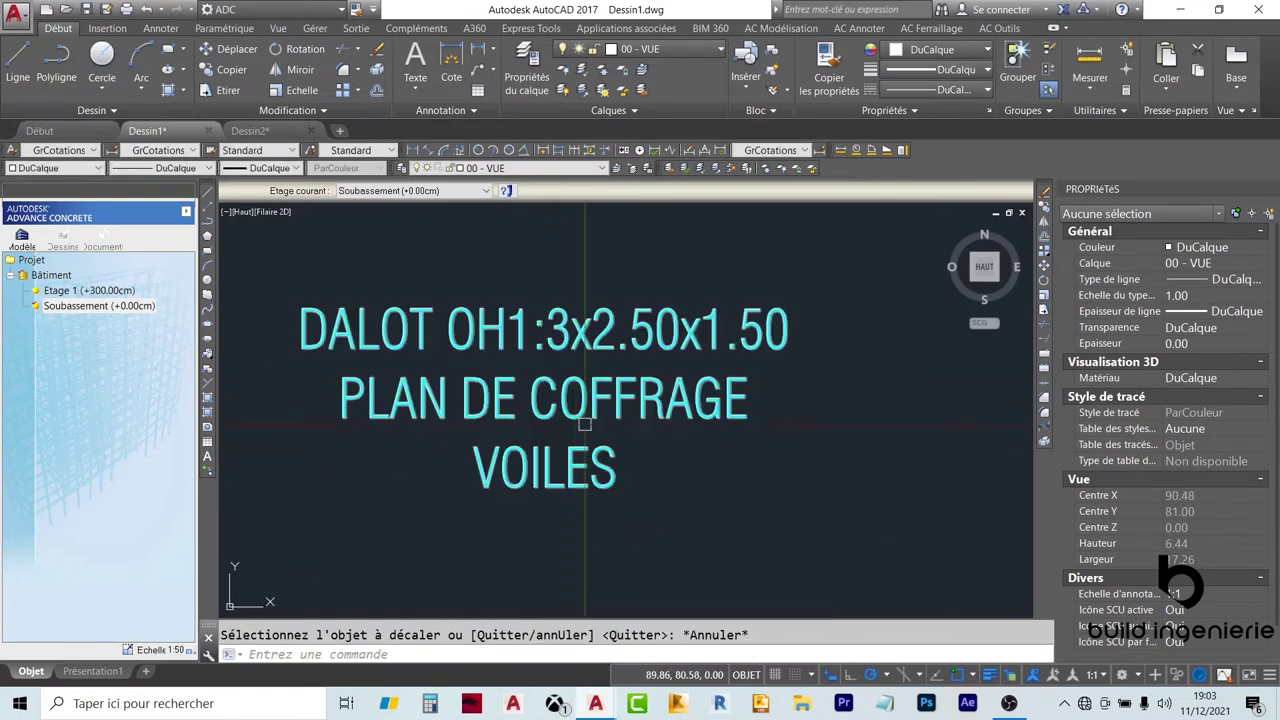
{"action": "scroll", "coordinate": [600, 300], "scroll_direction": "down", "scroll_amount": 5}
{"action": "scroll", "coordinate": [543, 300], "scroll_direction": "up", "scroll_amount": 5}
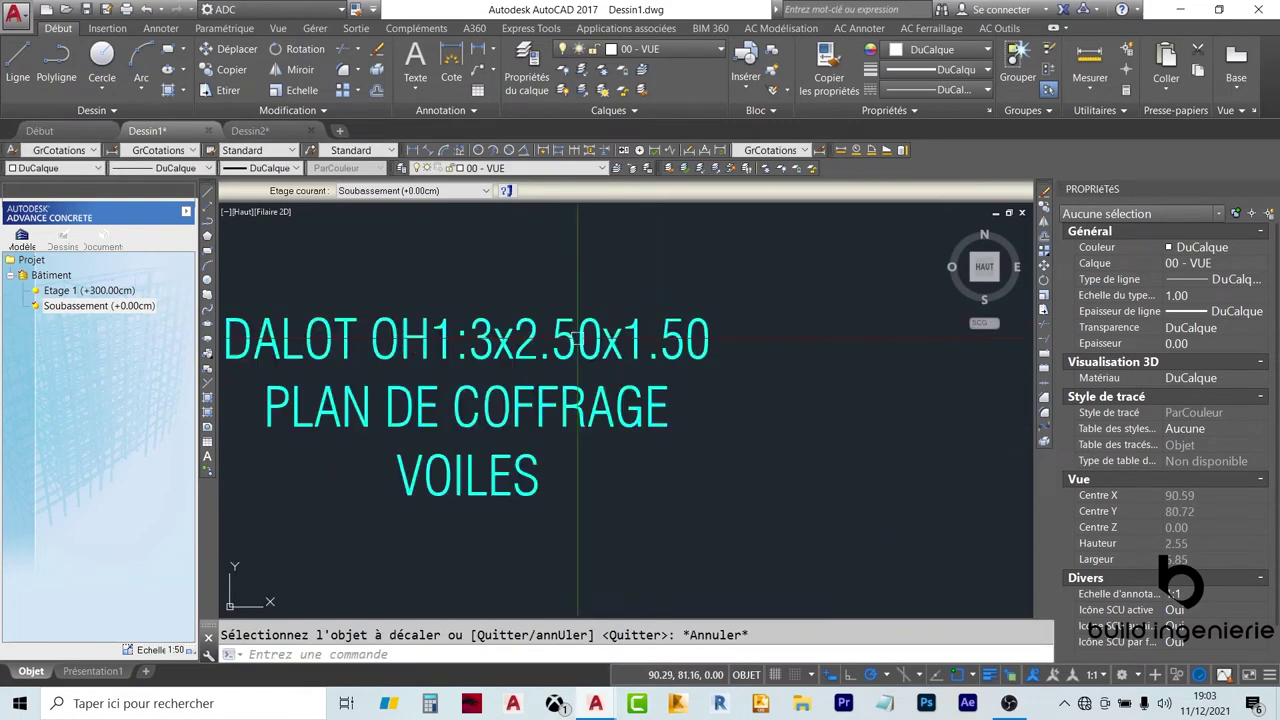
{"action": "scroll", "coordinate": [570, 350], "scroll_direction": "down", "scroll_amount": 3}
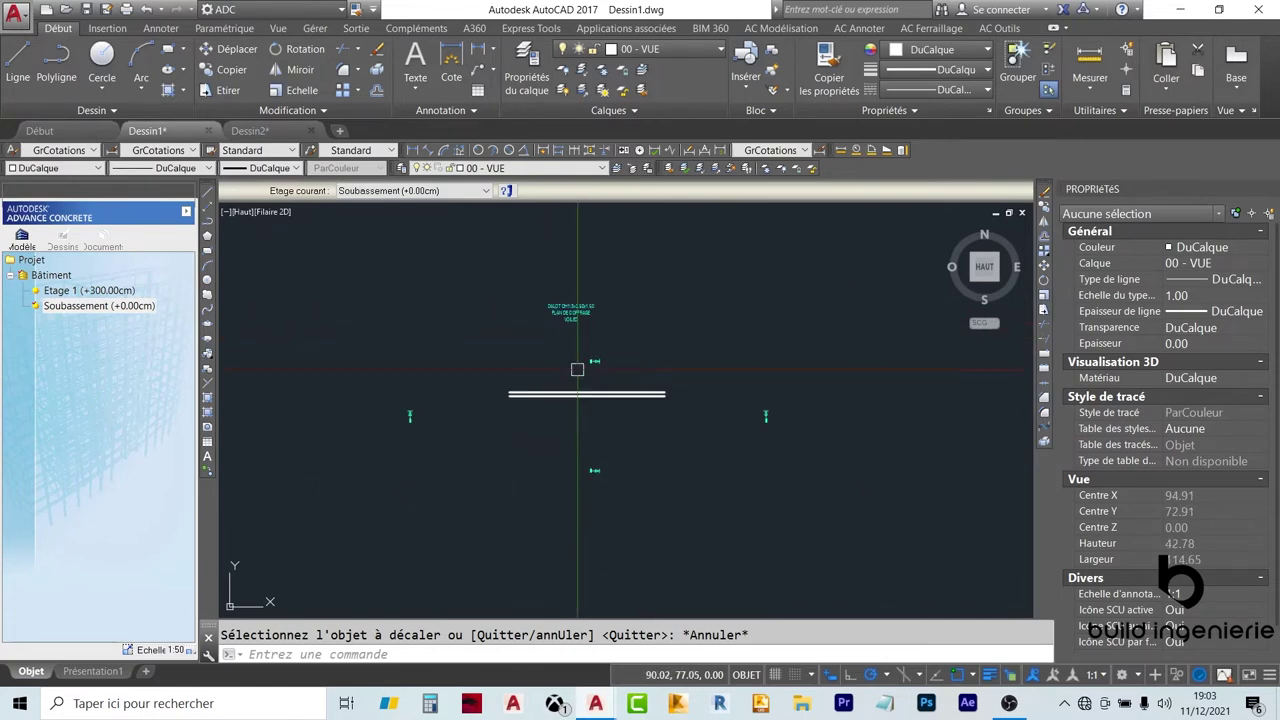
Offset the upper wall line 2.5 downward to start the next wall
{"action": "type", "text": "DC"}
{"action": "key", "text": "Return"}
{"action": "type", "text": "2.5"}
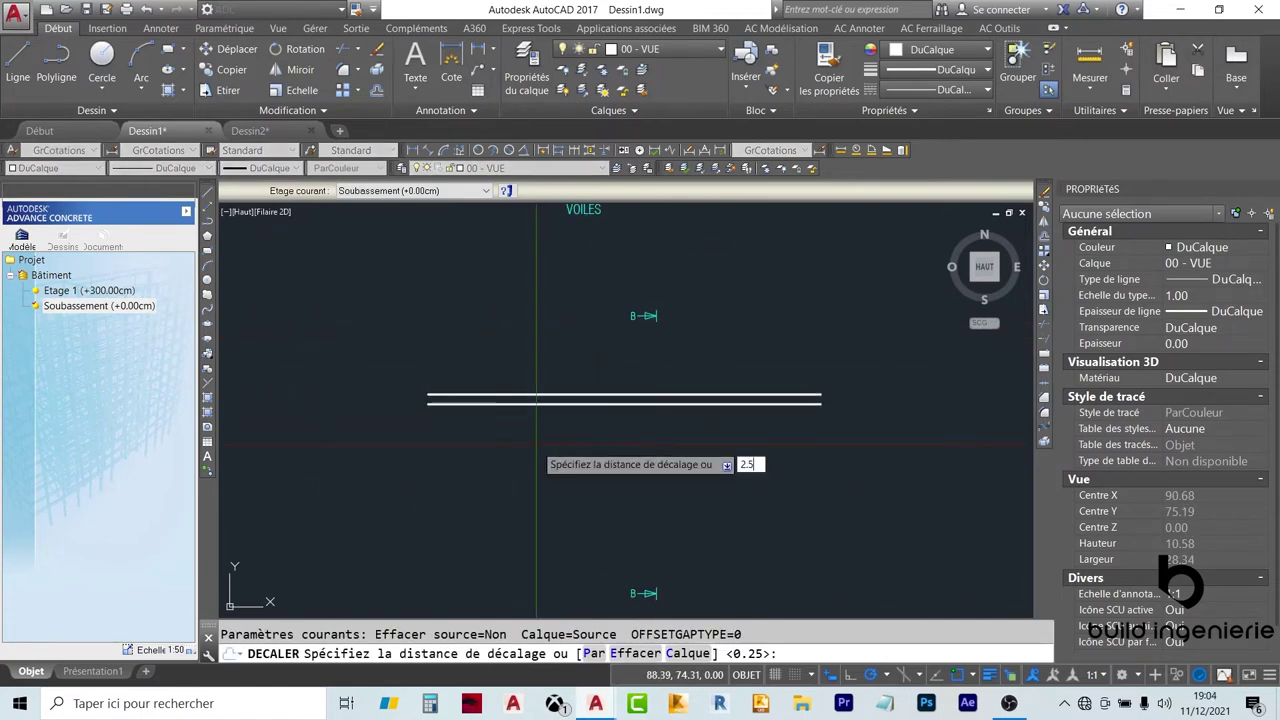
{"action": "key", "text": "Return"}
{"action": "left_click", "coordinate": [543, 403]}
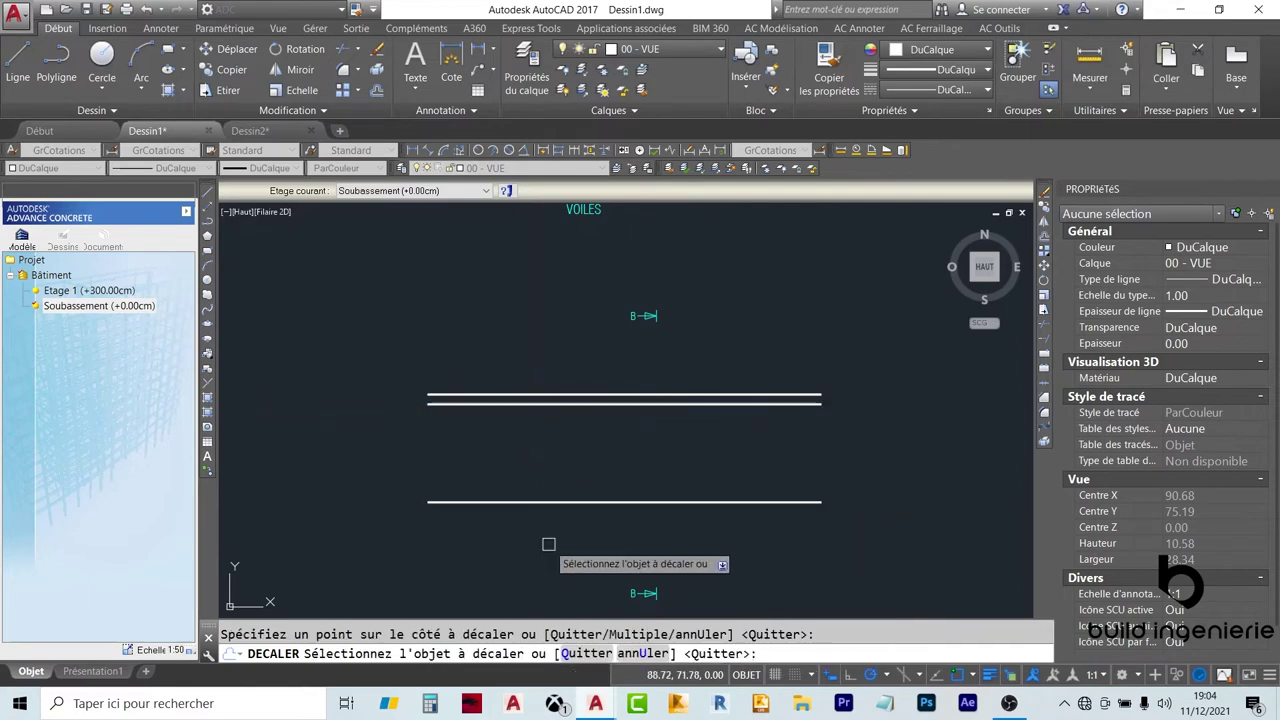
{"action": "left_click", "coordinate": [580, 545]}
{"action": "key", "text": "Escape"}
{"action": "middle_click_drag", "start_coordinate": [618, 545], "coordinate": [548, 504]}
{"action": "scroll", "coordinate": [777, 362], "scroll_direction": "up", "scroll_amount": 1}
Copy the top wall's lower line down to complete the second wall's double line
{"action": "left_click", "coordinate": [725, 354]}
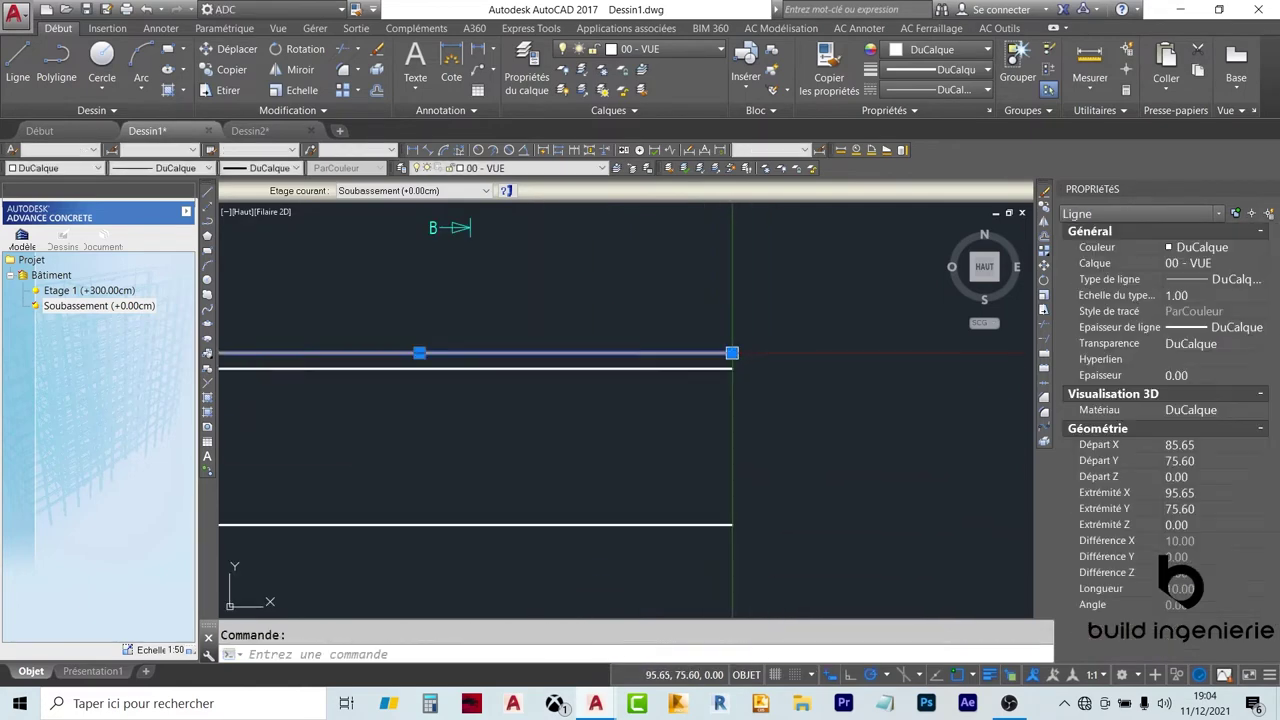
{"action": "left_click", "coordinate": [1046, 207]}
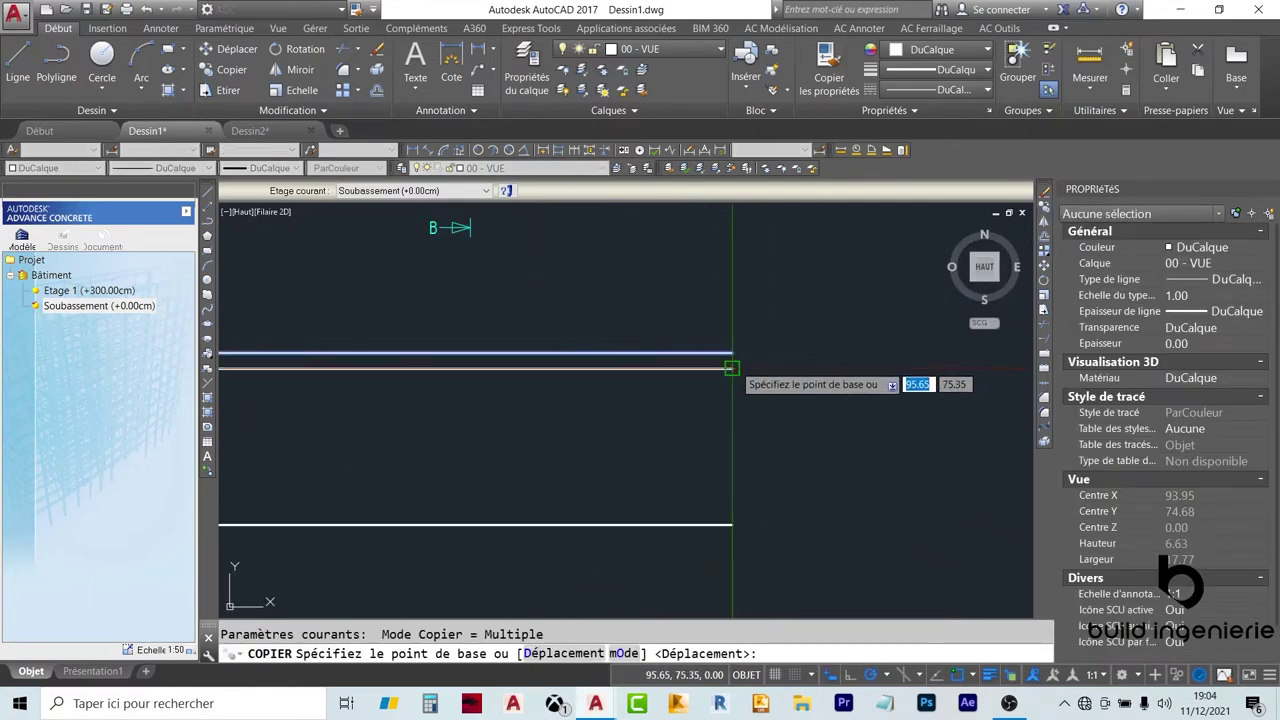
{"action": "key", "text": "Escape"}
{"action": "key", "text": "Return"}
{"action": "left_click", "coordinate": [728, 368]}
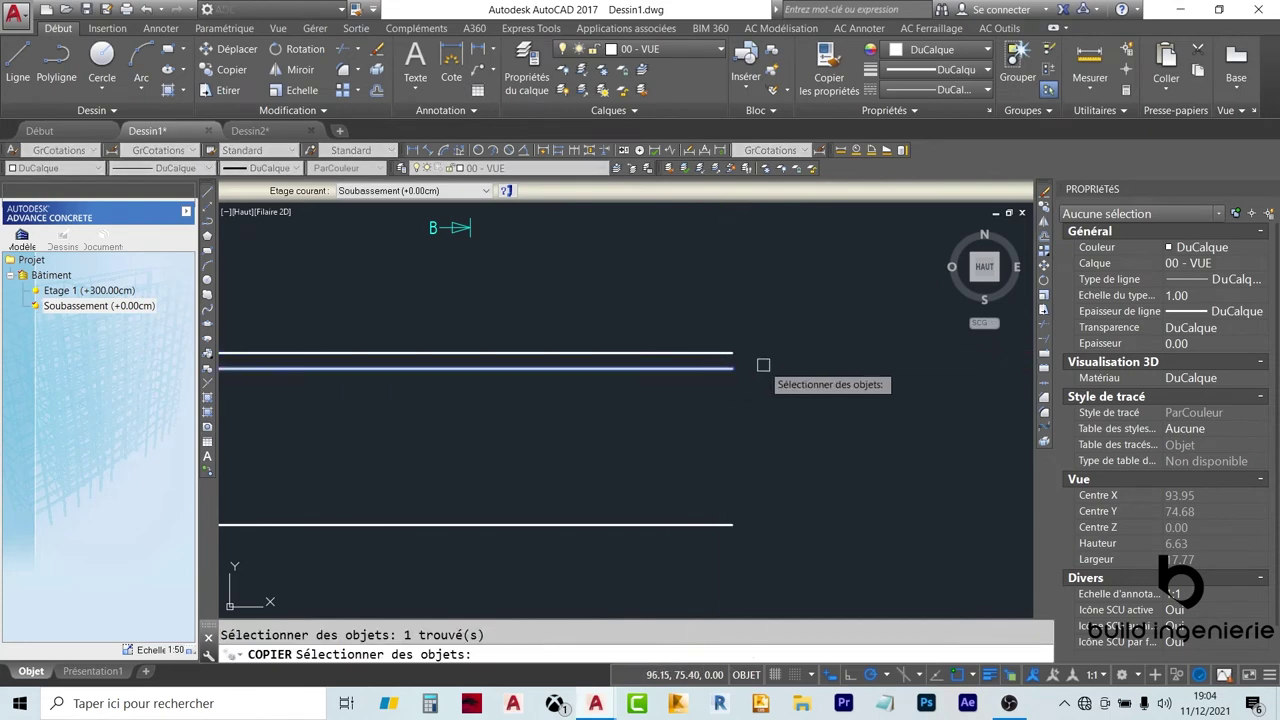
{"action": "key", "text": "Return"}
{"action": "left_click", "coordinate": [731, 362]}
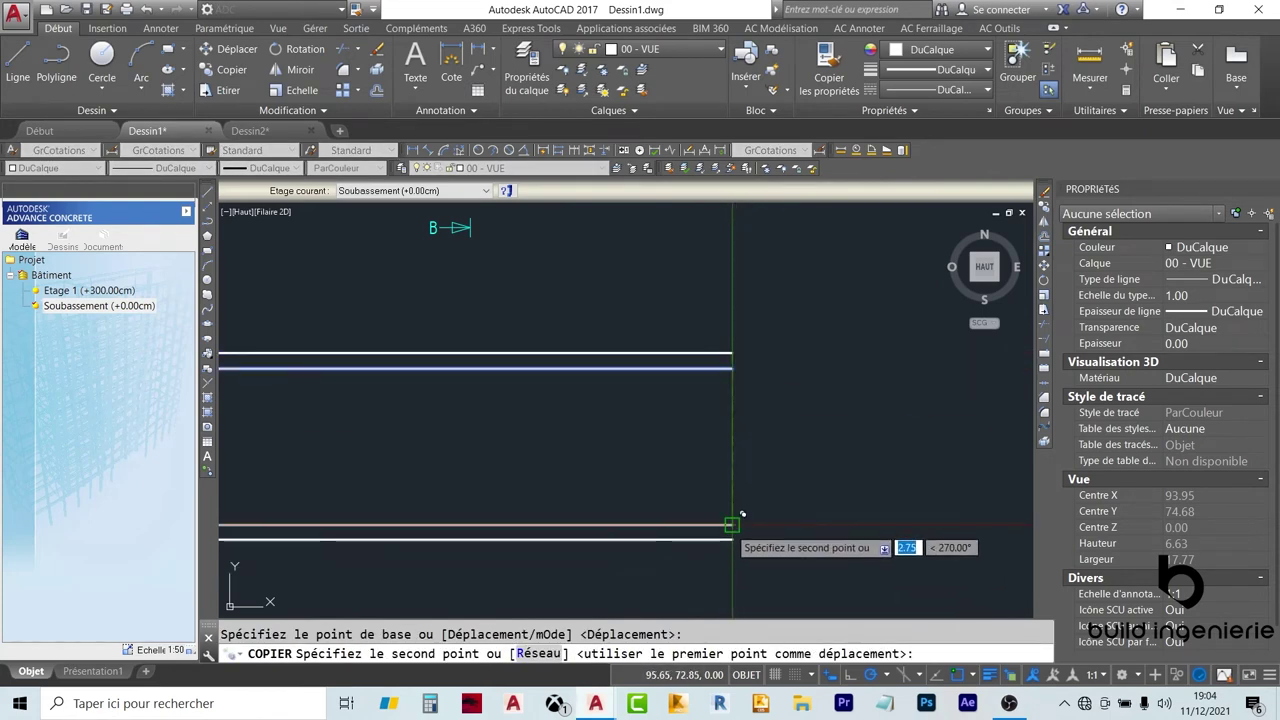
{"action": "left_click", "coordinate": [737, 520]}
{"action": "key", "text": "Escape"}
{"action": "scroll", "coordinate": [765, 451], "scroll_direction": "down", "scroll_amount": 3}
{"action": "scroll", "coordinate": [765, 451], "scroll_direction": "up", "scroll_amount": 2}
{"action": "middle_click_drag", "start_coordinate": [640, 474], "coordinate": [531, 389]}
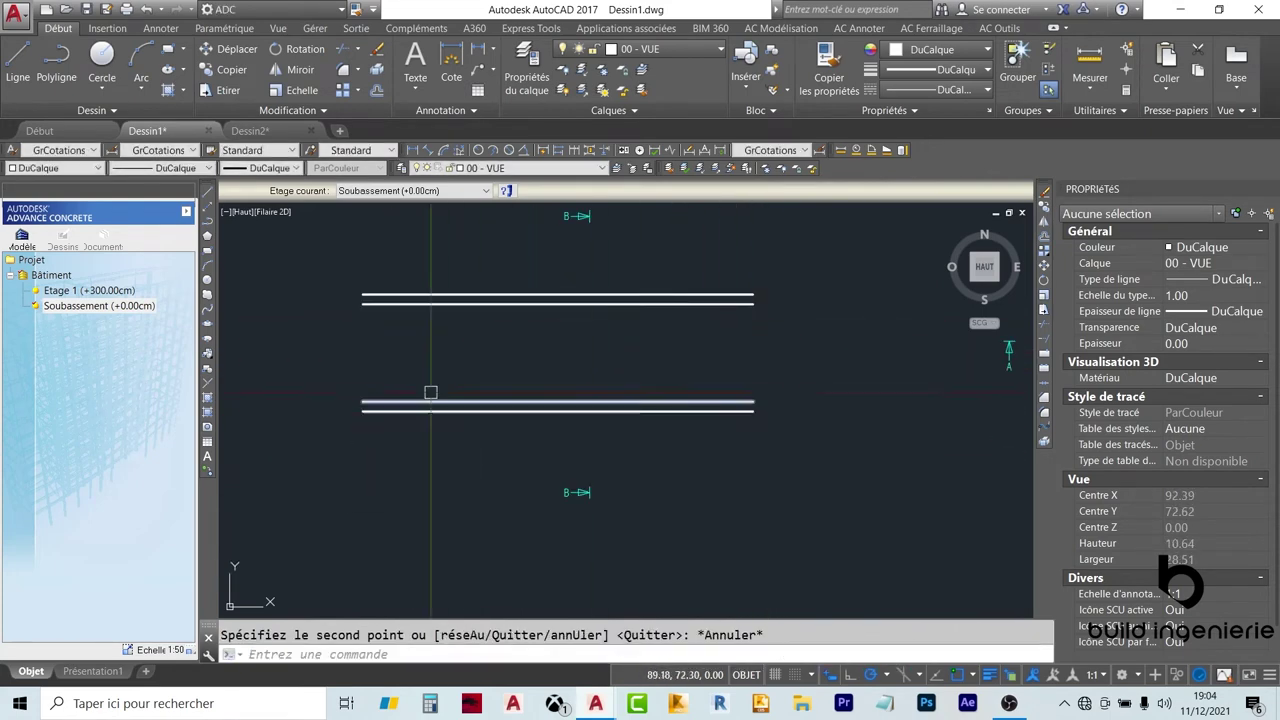
Copy the second wall's line pair twice further down, giving four parallel walls
{"action": "left_click", "coordinate": [466, 443]}
{"action": "left_click", "coordinate": [400, 374]}
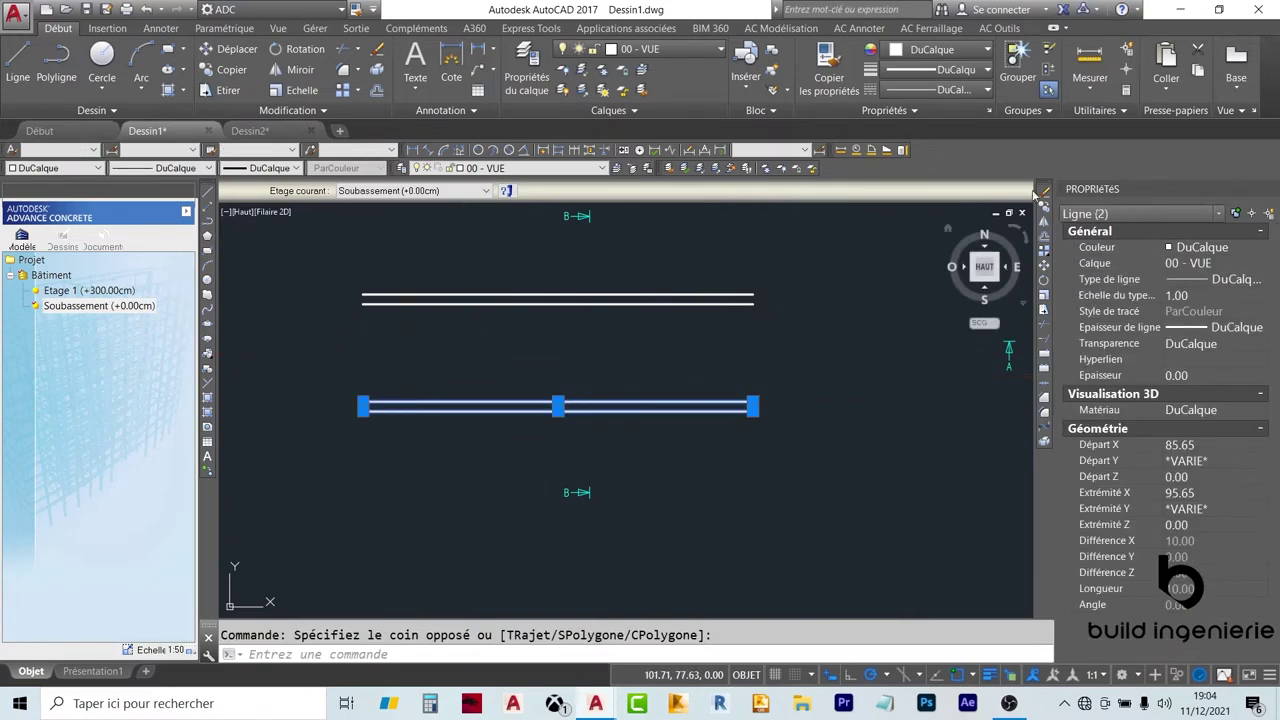
{"action": "key", "text": "Return"}
{"action": "left_click", "coordinate": [753, 406]}
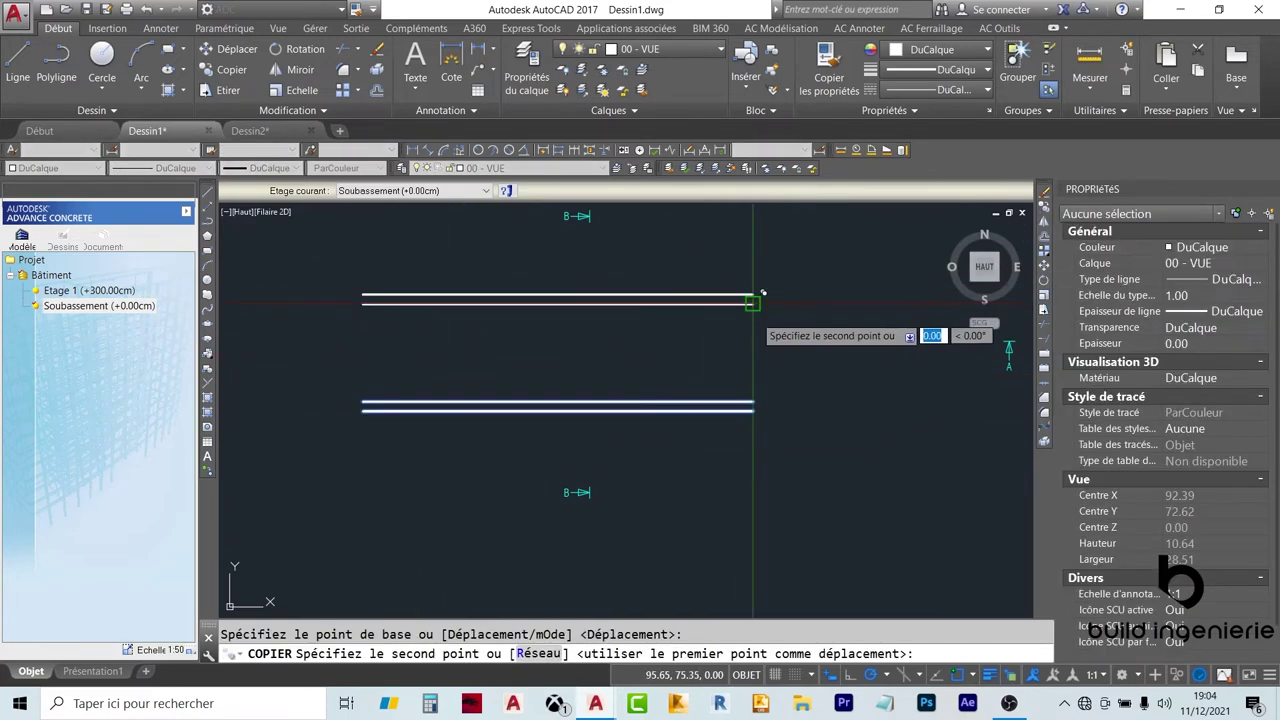
{"action": "left_click", "coordinate": [754, 514]}
{"action": "left_click", "coordinate": [754, 617]}
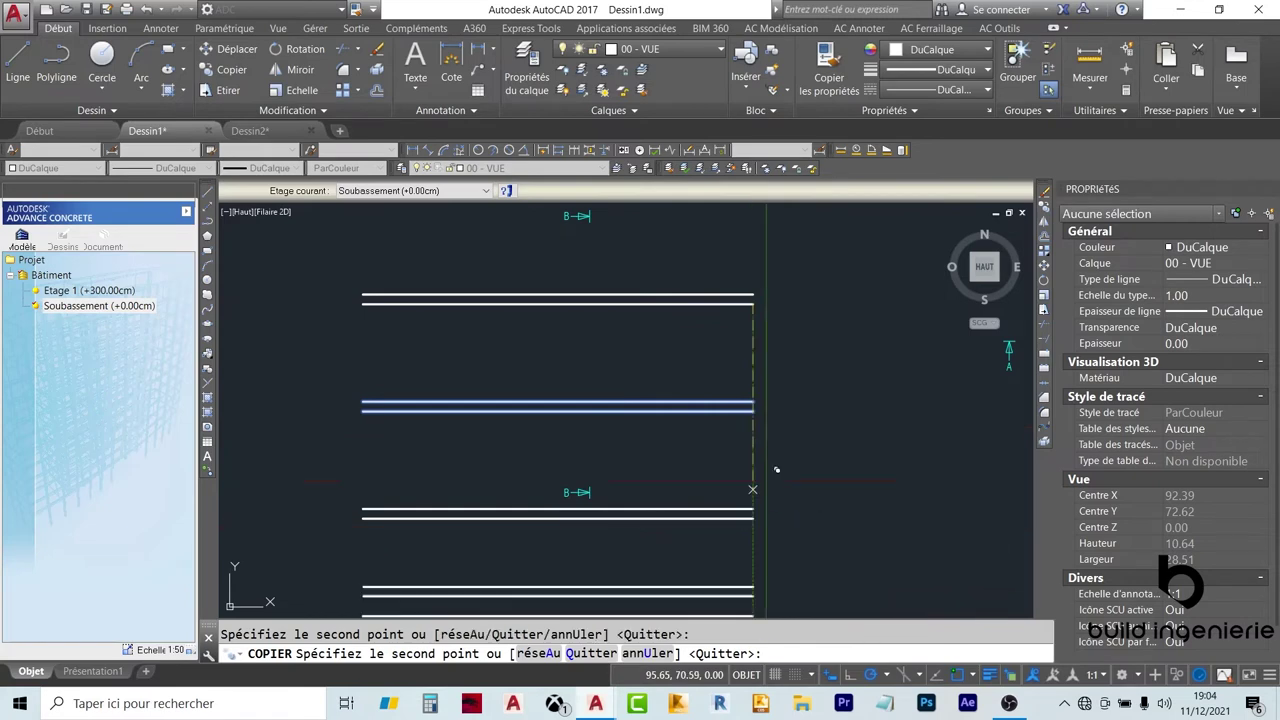
{"action": "key", "text": "Escape"}
{"action": "scroll", "coordinate": [772, 456], "scroll_direction": "down", "scroll_amount": 2}
{"action": "middle_click_drag", "start_coordinate": [772, 456], "coordinate": [719, 466]}
{"action": "left_click", "coordinate": [602, 416]}
Move the middle B section marker straight down to sit below the bottom wall
{"action": "left_click", "coordinate": [686, 366]}
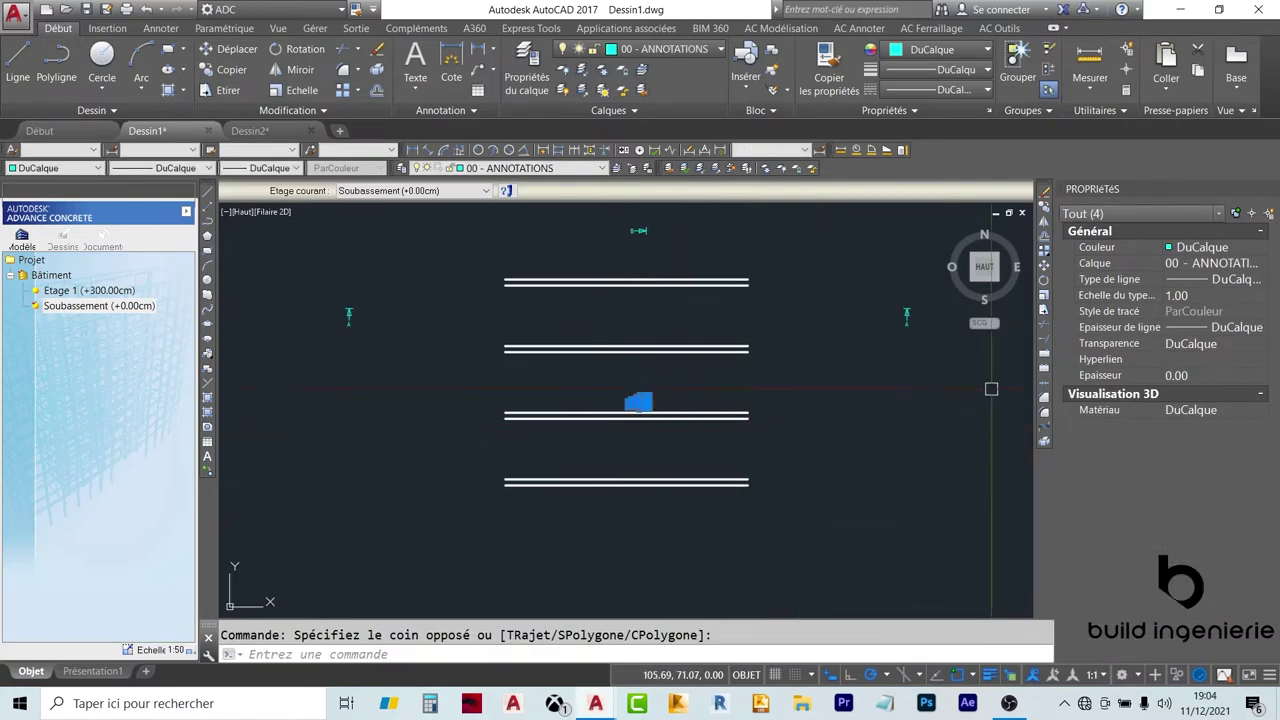
{"action": "left_click", "coordinate": [1043, 277]}
{"action": "left_click", "coordinate": [885, 387]}
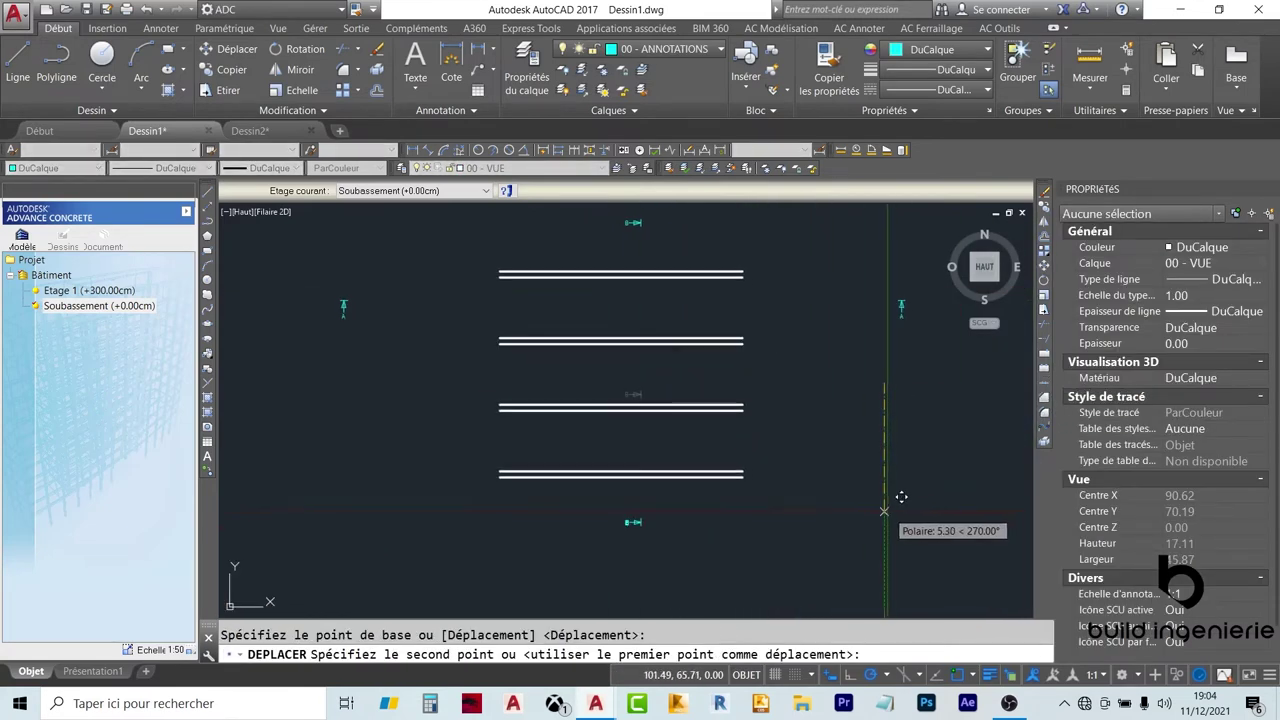
{"action": "key", "text": "Escape"}
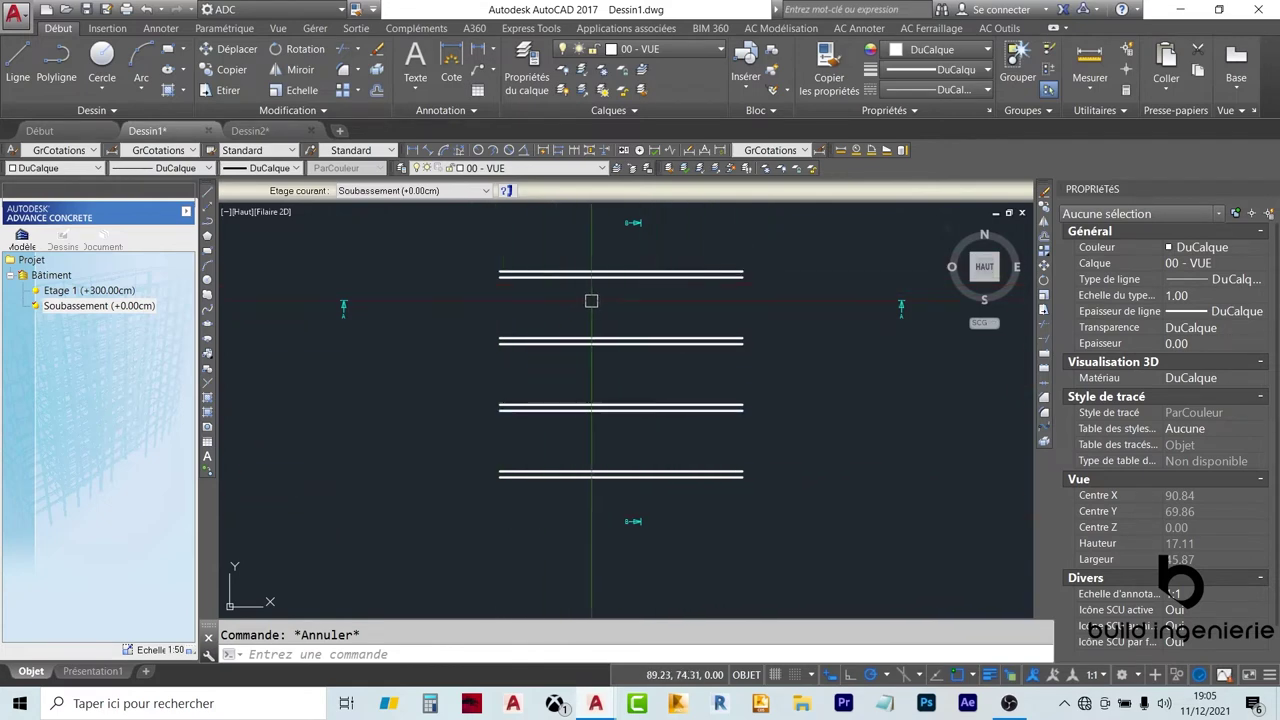
Draw a line at <30° starting from the top wall's right endpoint
{"action": "left_click", "coordinate": [640, 272]}
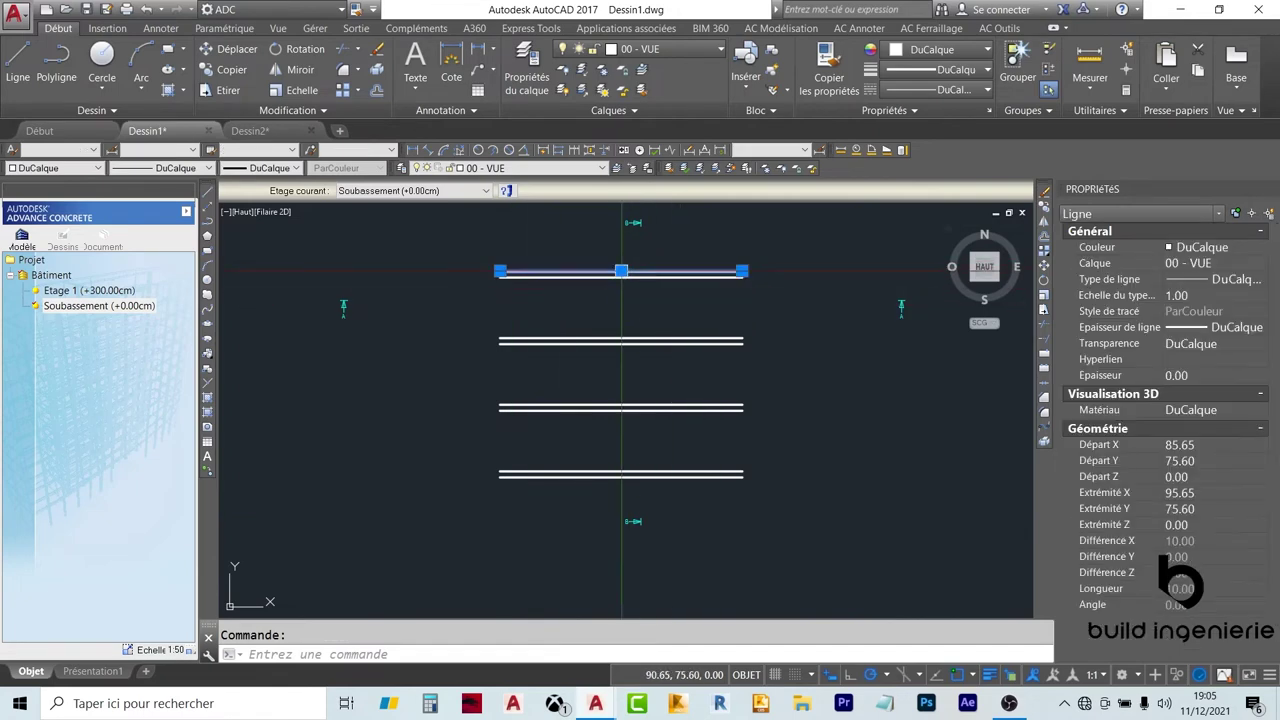
{"action": "key", "text": "Escape"}
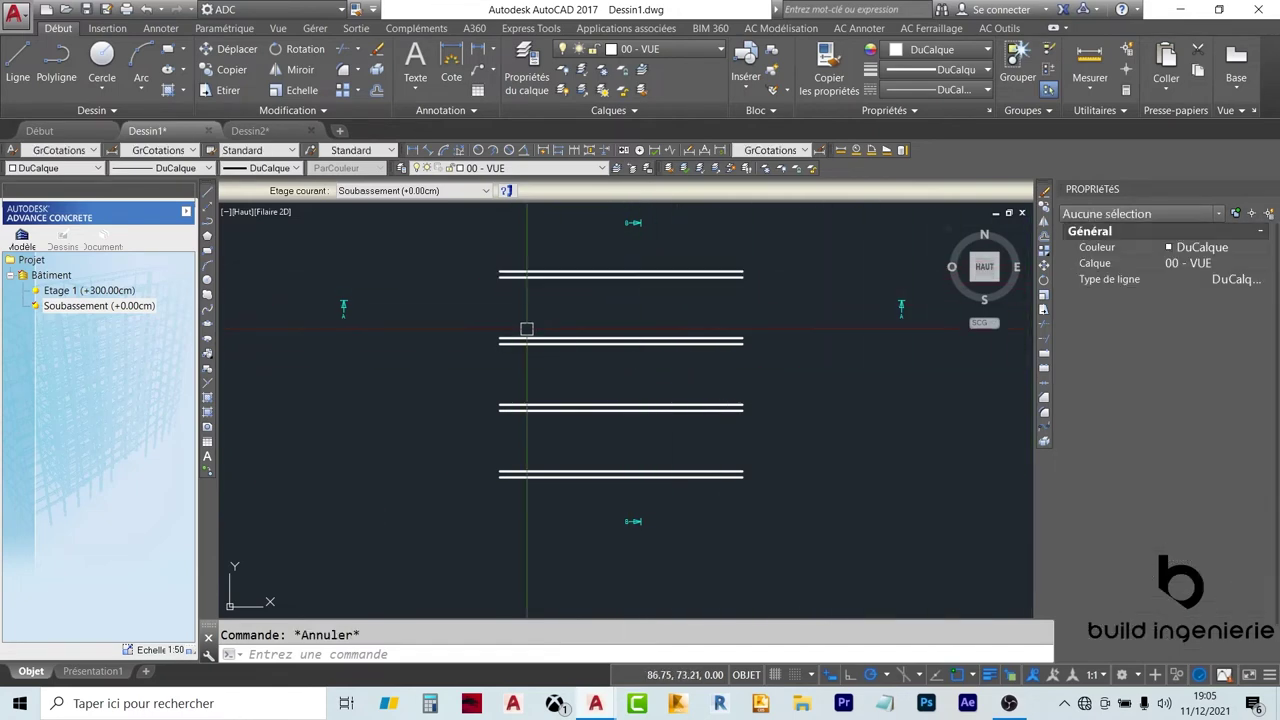
{"action": "middle_click_drag", "start_coordinate": [655, 275], "coordinate": [540, 345]}
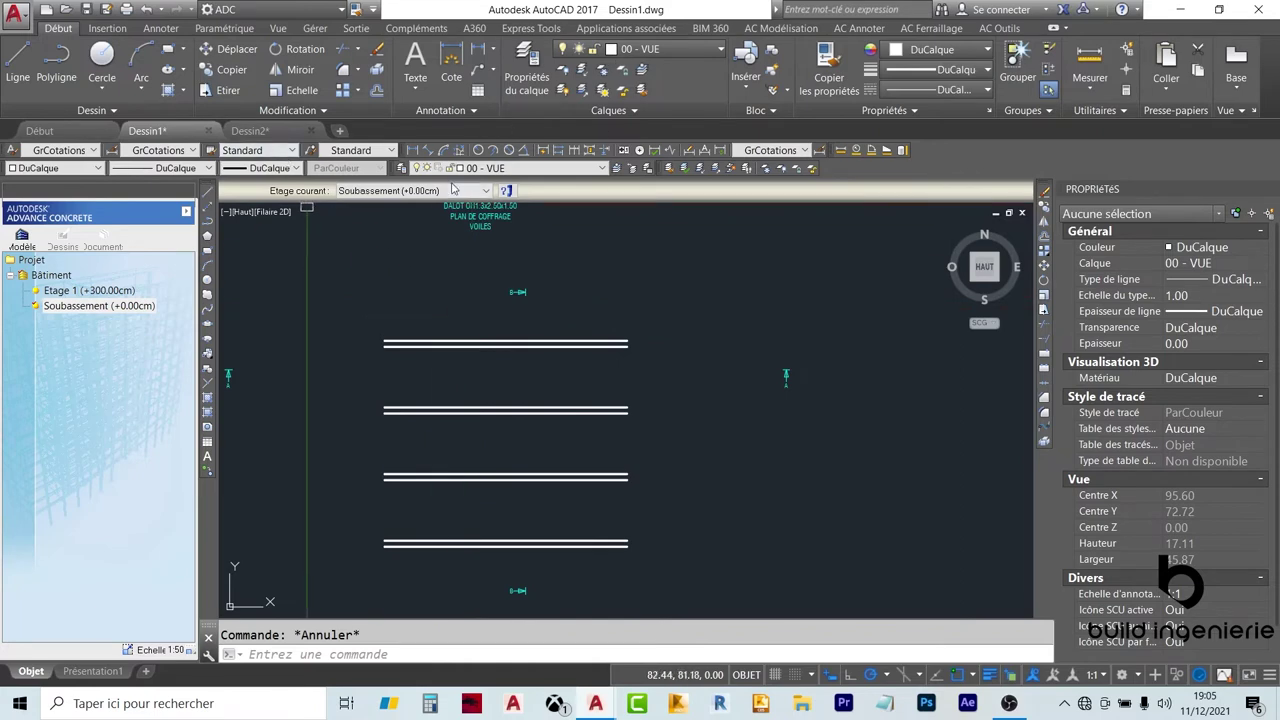
{"action": "type", "text": "l"}
{"action": "key", "text": "Return"}
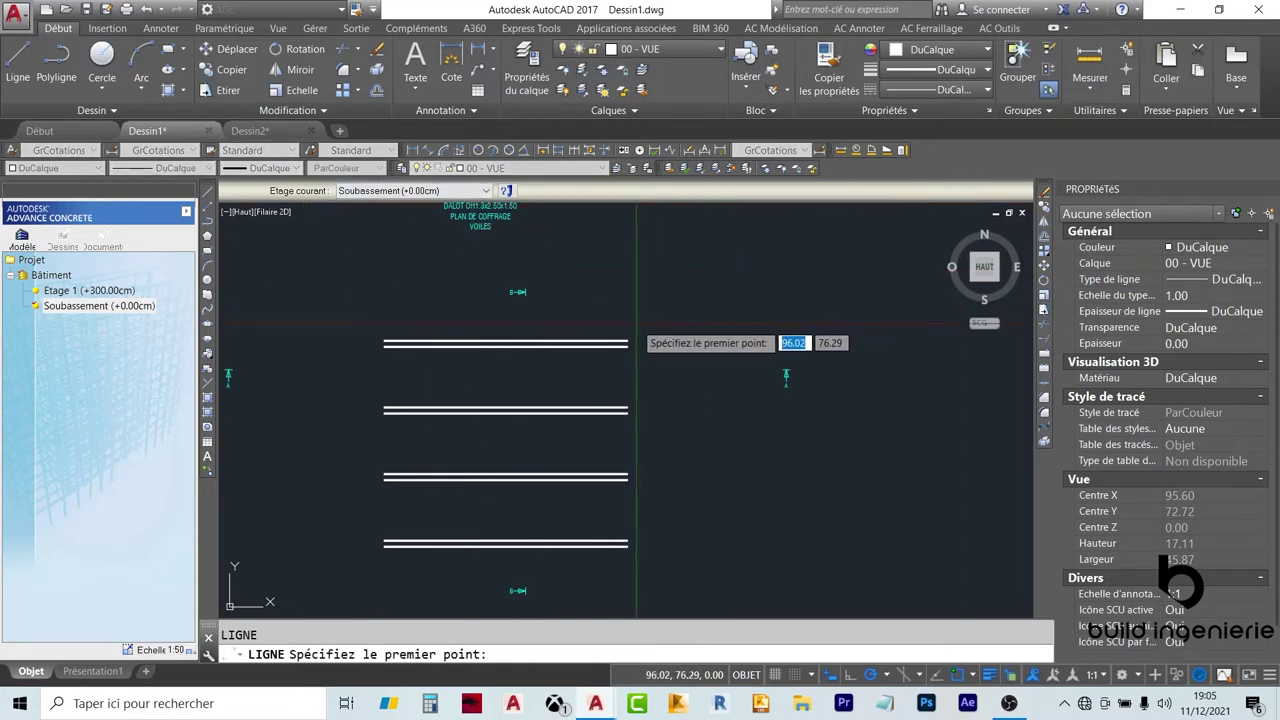
{"action": "left_click", "coordinate": [627, 343]}
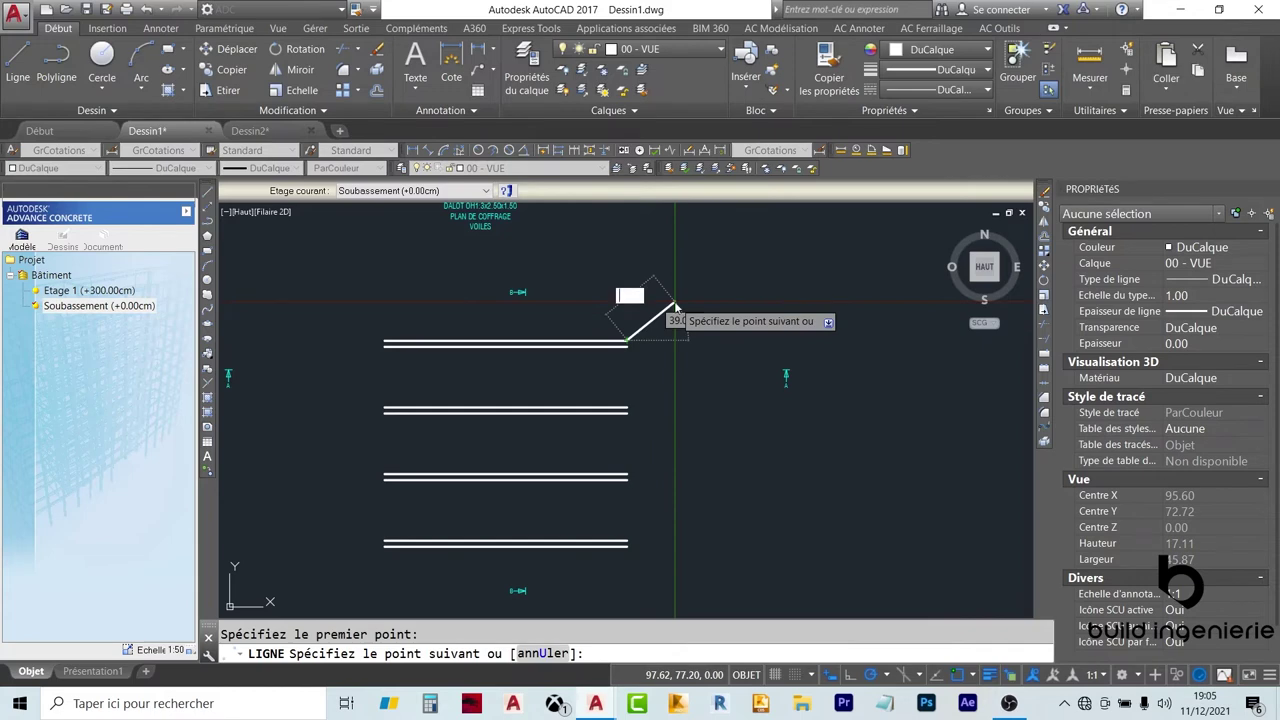
{"action": "type", "text": "< "}
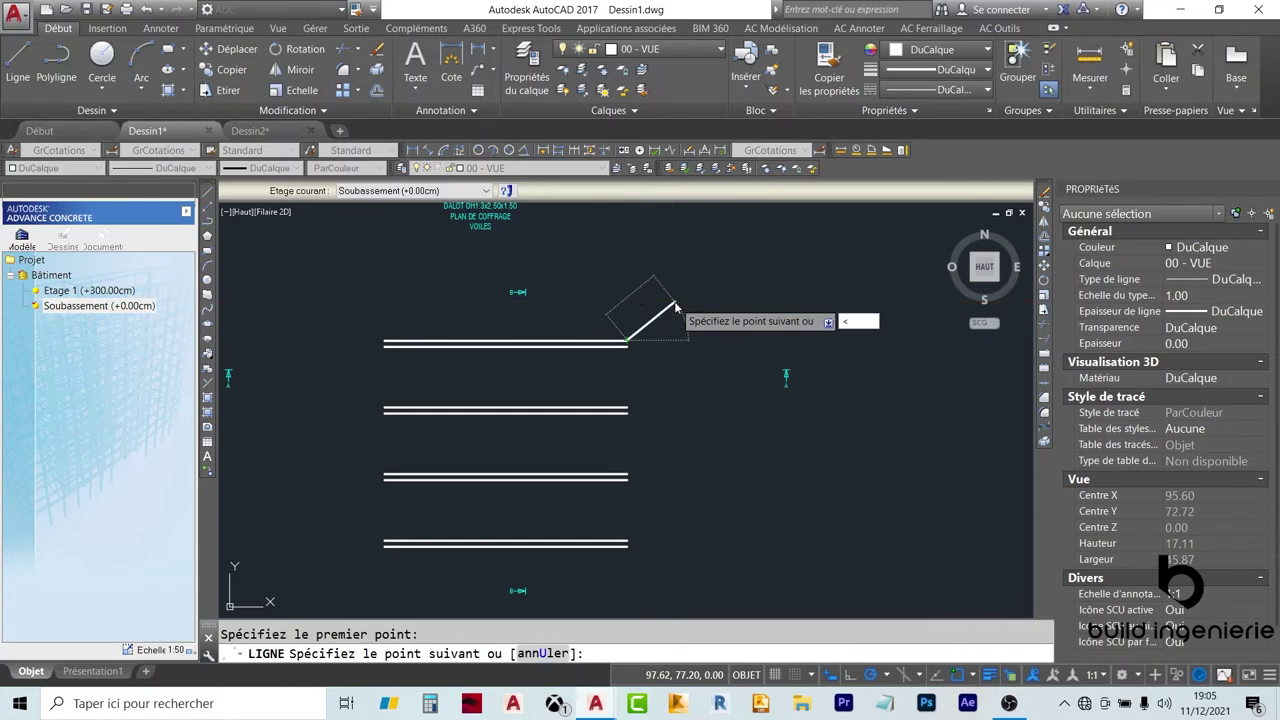
{"action": "type", "text": "30"}
{"action": "key", "text": "Return"}
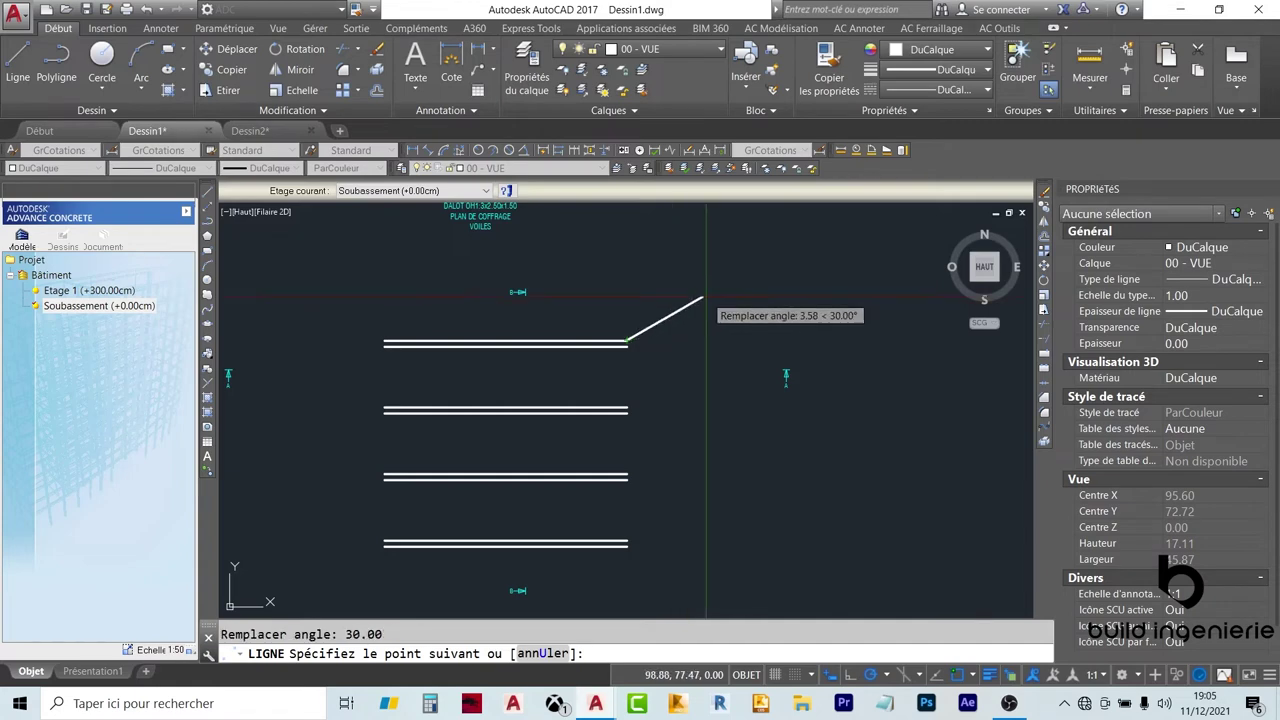
{"action": "middle_click_drag", "start_coordinate": [886, 254], "coordinate": [776, 284]}
{"action": "left_click", "coordinate": [720, 277]}
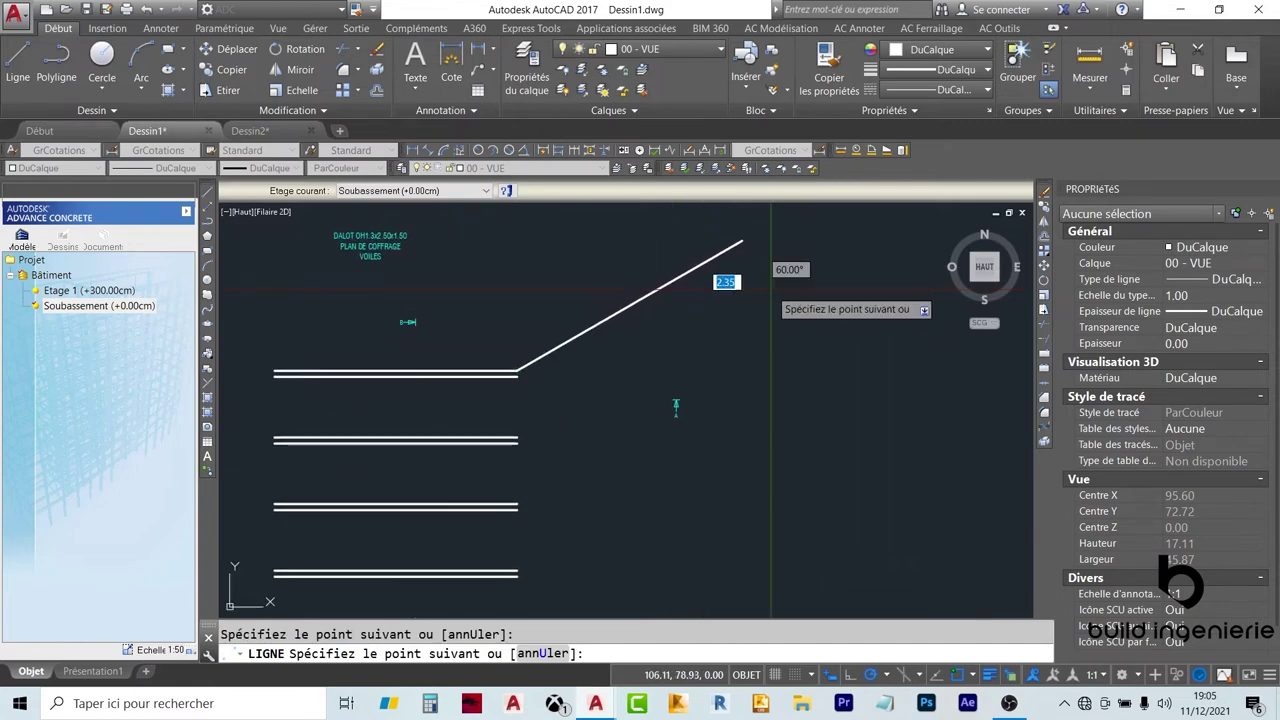
{"action": "key", "text": "Escape"}
{"action": "scroll", "coordinate": [623, 277], "scroll_direction": "up", "scroll_amount": 2}
{"action": "scroll", "coordinate": [623, 277], "scroll_direction": "down", "scroll_amount": 2}
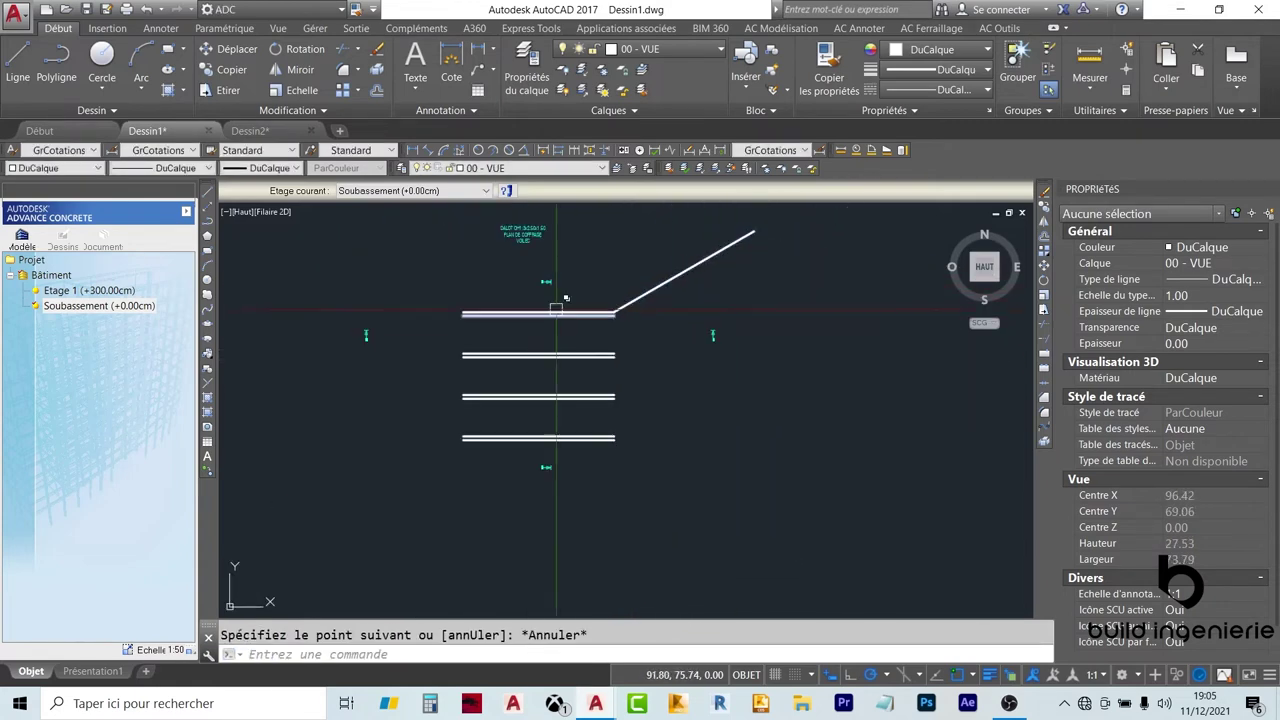
{"action": "scroll", "coordinate": [678, 306], "scroll_direction": "up", "scroll_amount": 3}
{"action": "scroll", "coordinate": [559, 295], "scroll_direction": "down", "scroll_amount": 3}
{"action": "scroll", "coordinate": [486, 300], "scroll_direction": "up", "scroll_amount": 2}
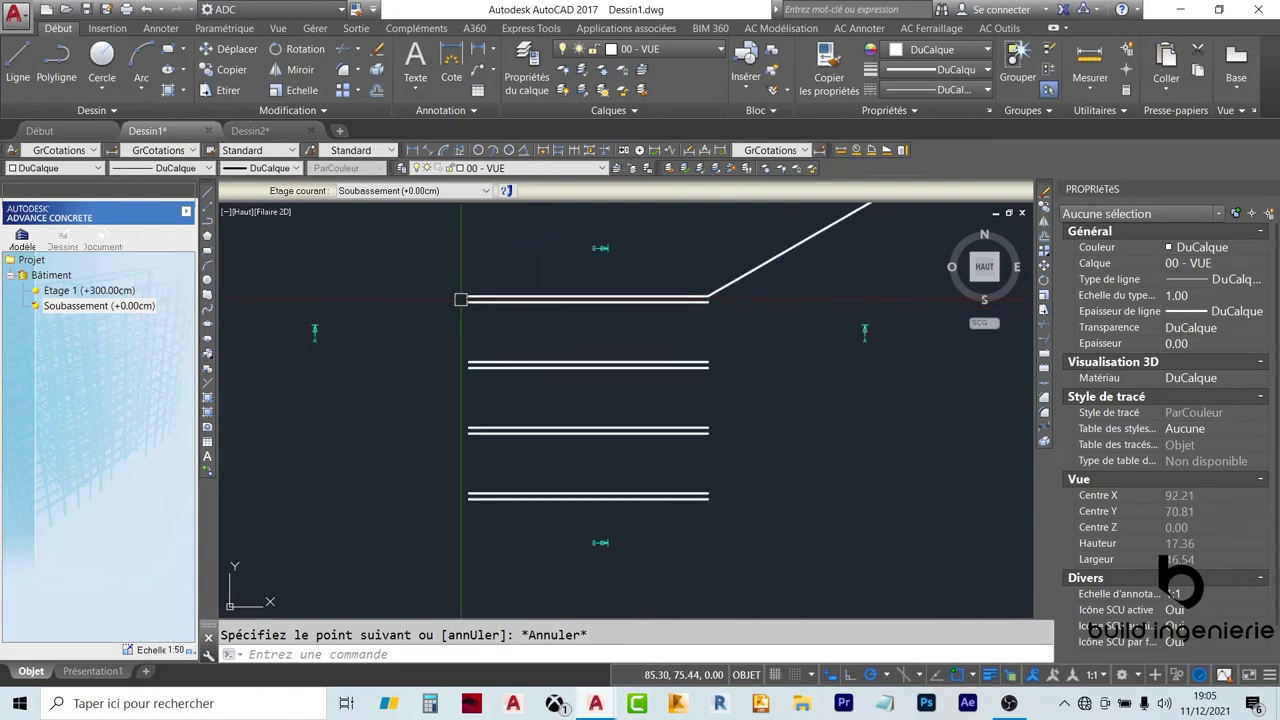
Start lines at the walls' left end and at the wall corner, cancelling both
{"action": "key", "text": "Return"}
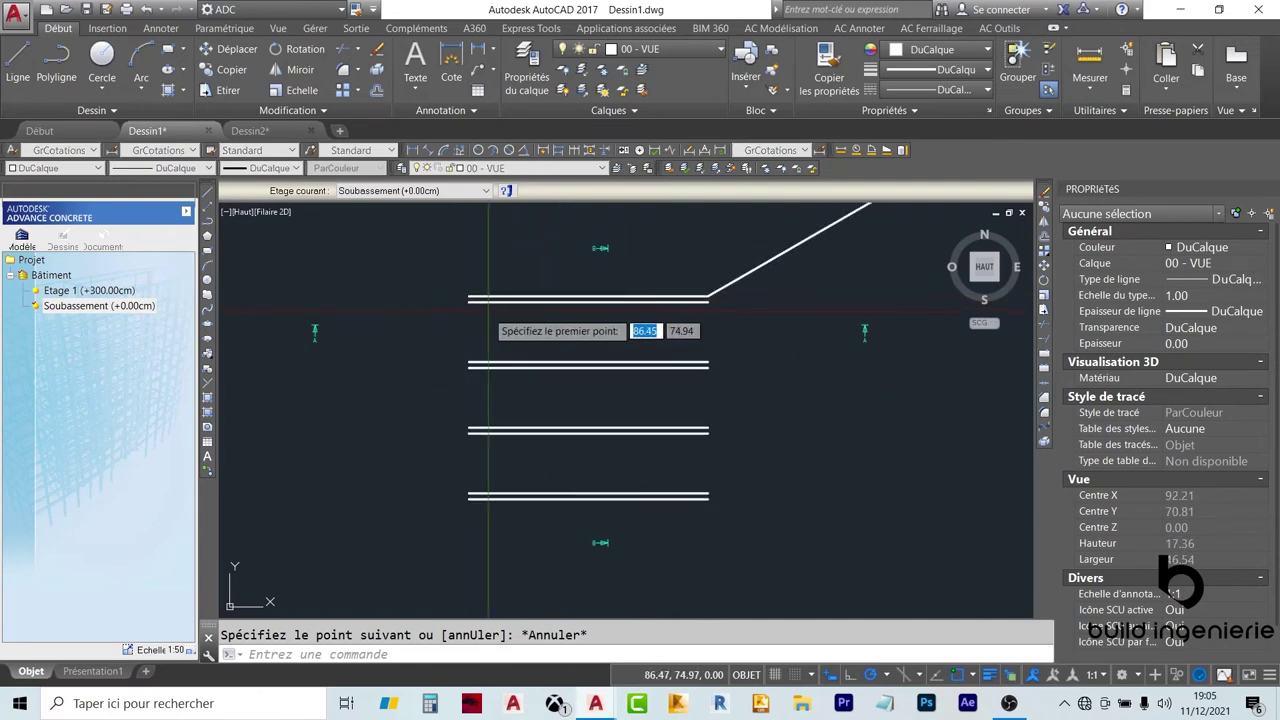
{"action": "scroll", "coordinate": [480, 322], "scroll_direction": "up", "scroll_amount": 4}
{"action": "left_click", "coordinate": [451, 268]}
{"action": "scroll", "coordinate": [471, 340], "scroll_direction": "down", "scroll_amount": 3}
{"action": "scroll", "coordinate": [471, 380], "scroll_direction": "up", "scroll_amount": 1}
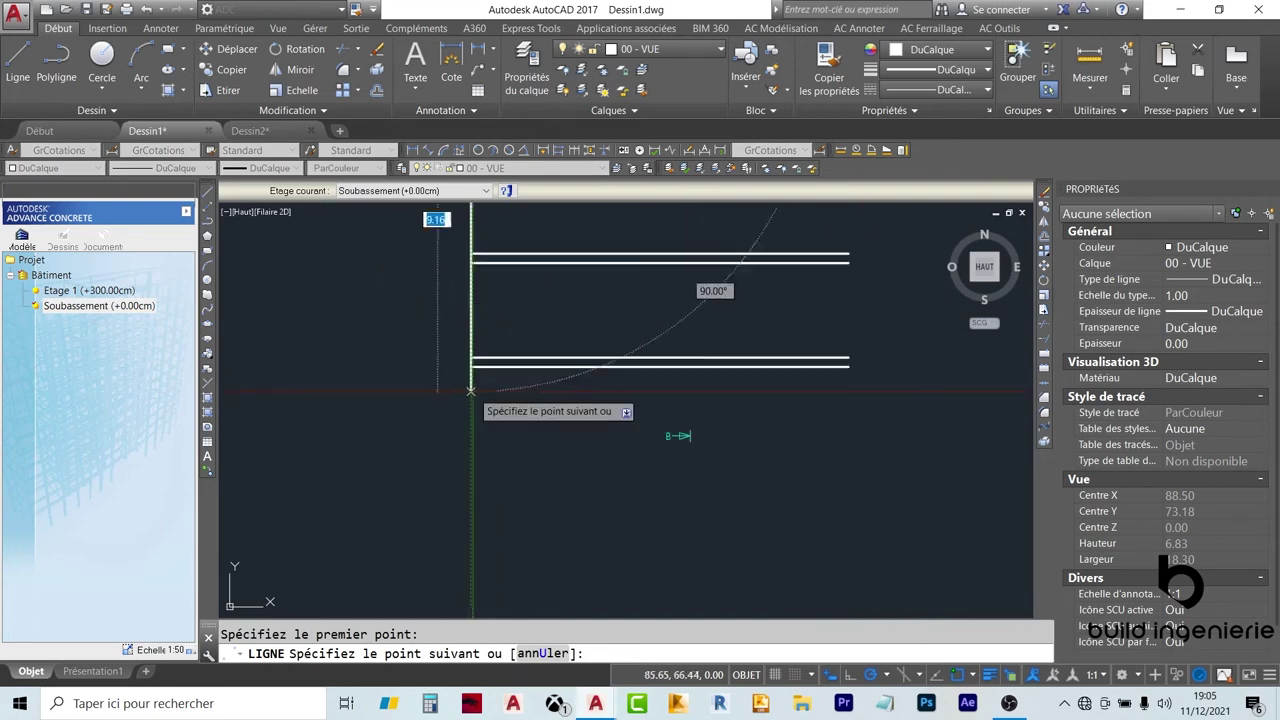
{"action": "scroll", "coordinate": [470, 350], "scroll_direction": "up", "scroll_amount": 1}
{"action": "key", "text": "Escape"}
{"action": "scroll", "coordinate": [470, 350], "scroll_direction": "down", "scroll_amount": 3}
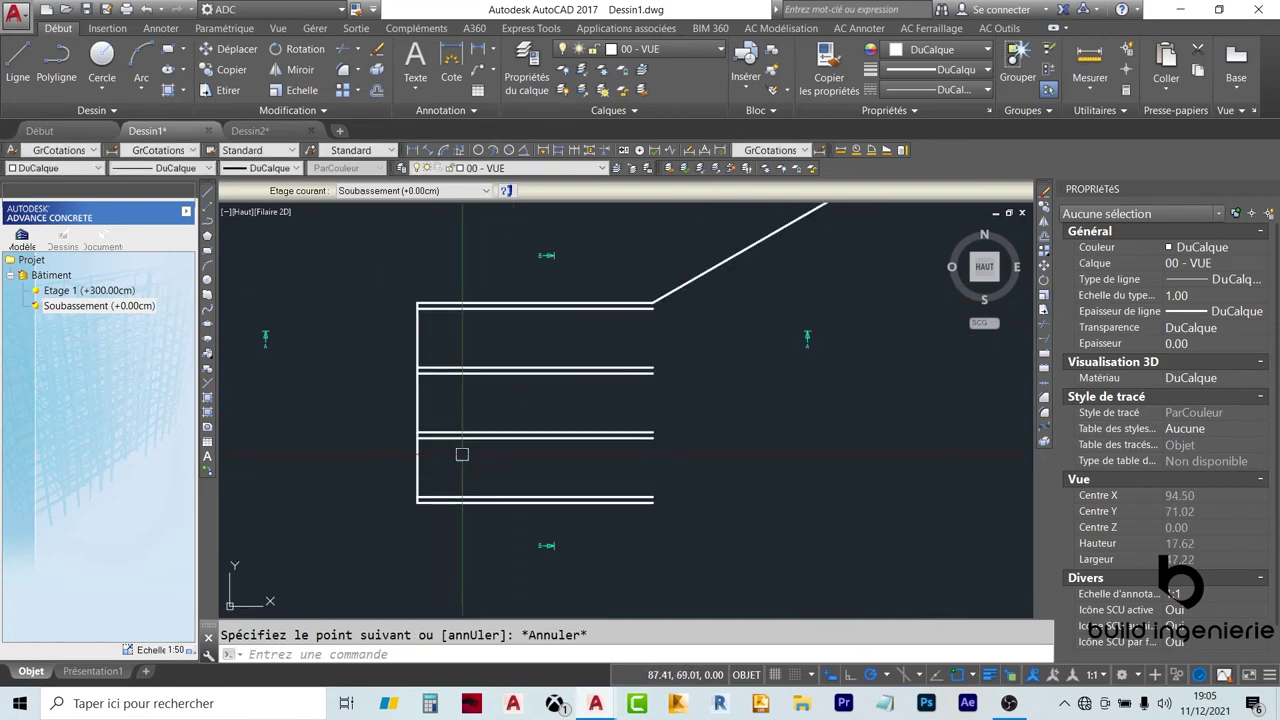
{"action": "scroll", "coordinate": [640, 338], "scroll_direction": "up", "scroll_amount": 1}
{"action": "key", "text": "Return"}
{"action": "left_click", "coordinate": [670, 248]}
{"action": "scroll", "coordinate": [677, 443], "scroll_direction": "up", "scroll_amount": 2}
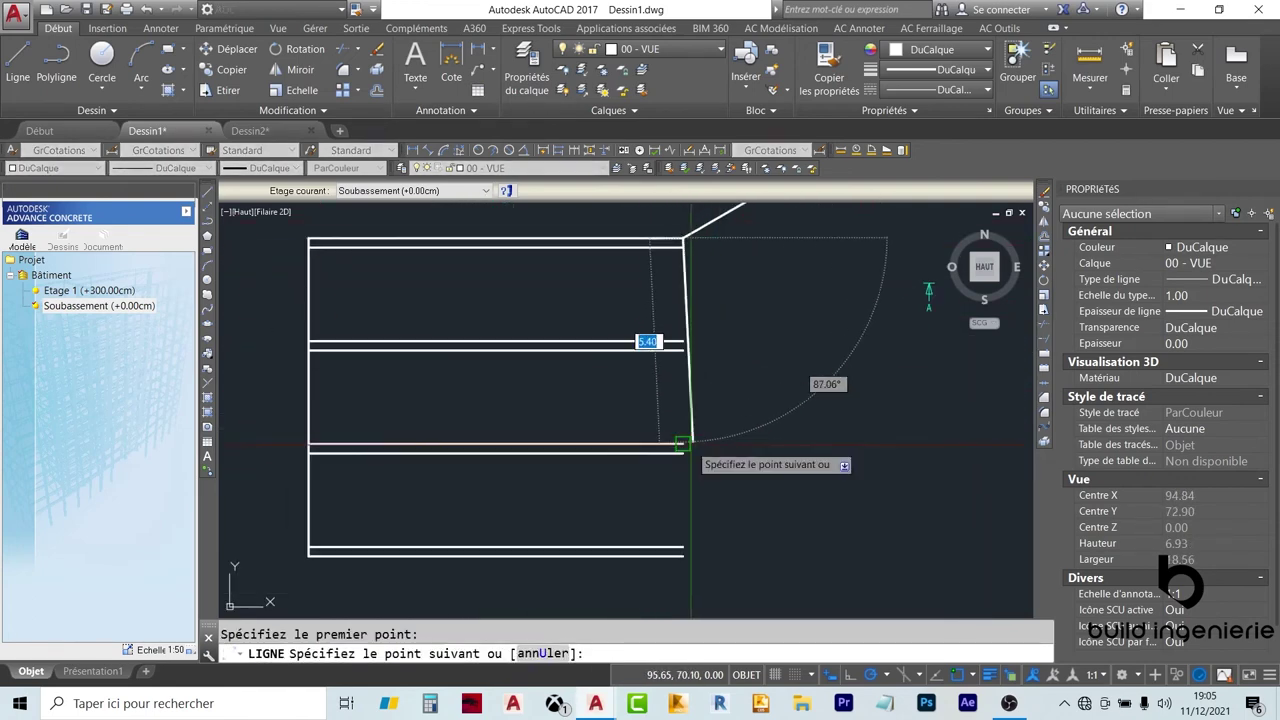
{"action": "key", "text": "Escape"}
{"action": "scroll", "coordinate": [720, 500], "scroll_direction": "down", "scroll_amount": 3}
Offset the right wall line 0.25 inward with DC to show the wall's thickness
{"action": "type", "text": "dc"}
{"action": "key", "text": "Return"}
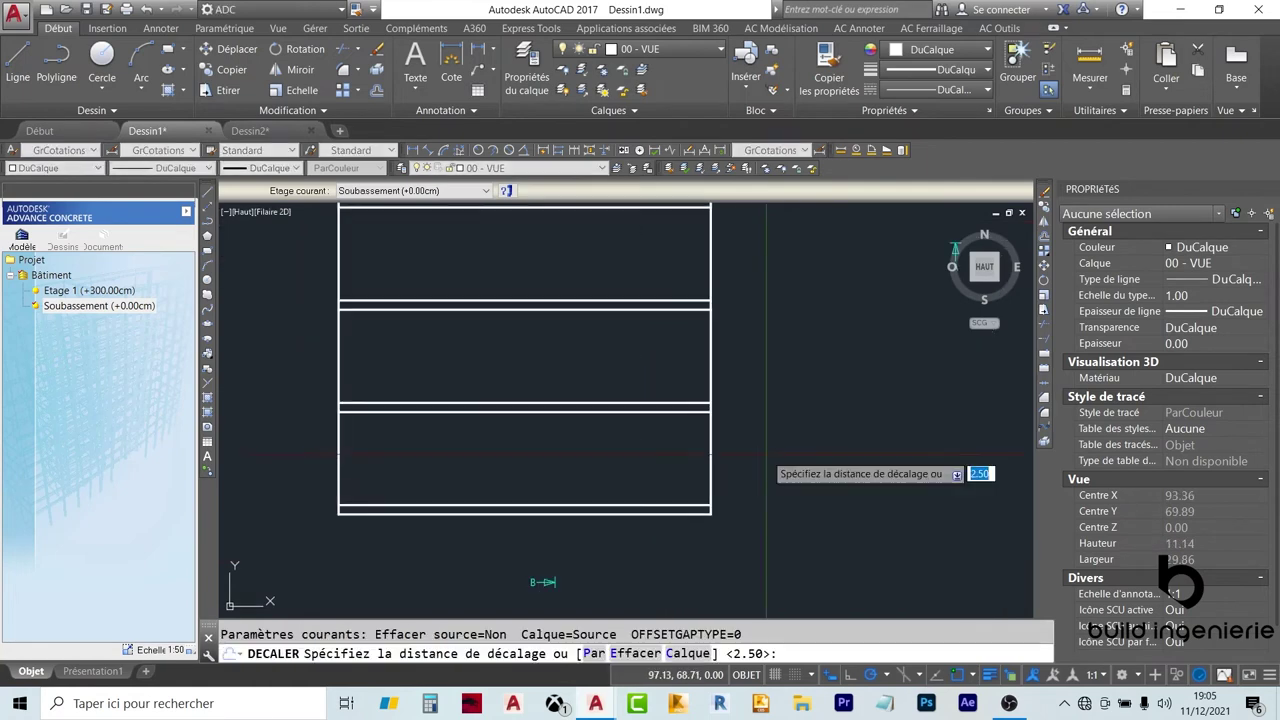
{"action": "type", "text": "0.25"}
{"action": "key", "text": "Return"}
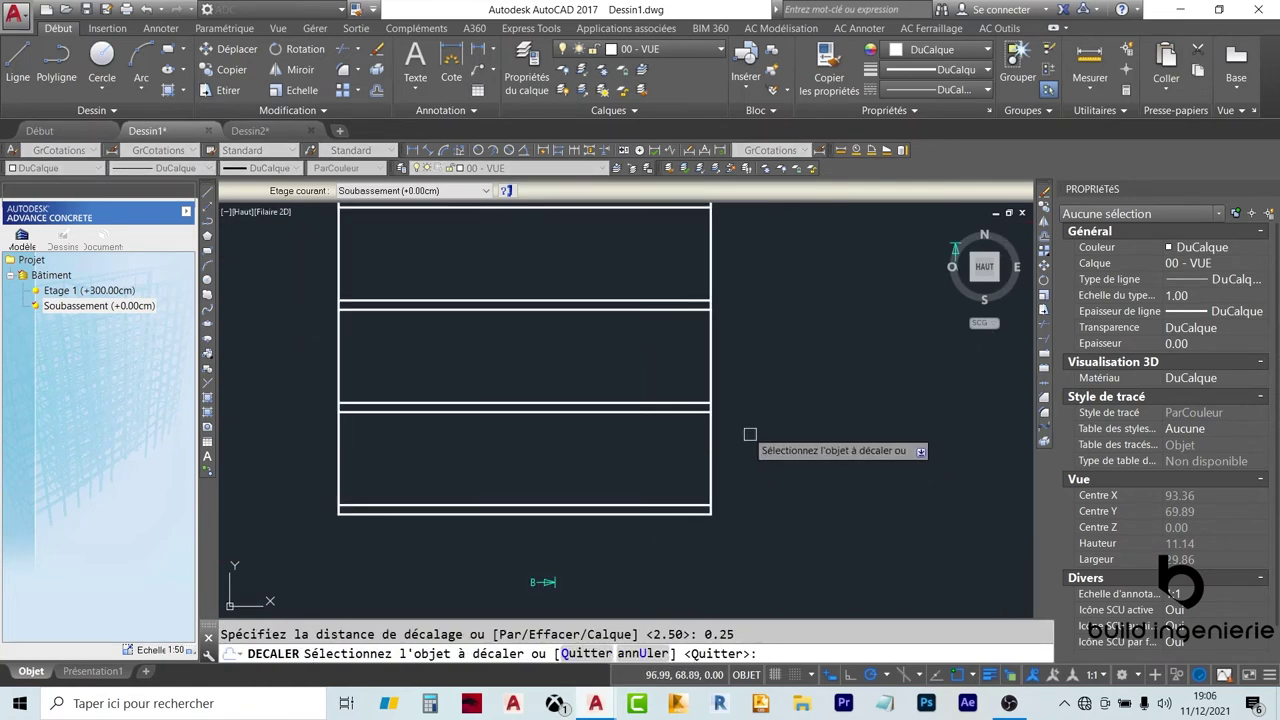
{"action": "left_click", "coordinate": [710, 362]}
{"action": "left_click", "coordinate": [626, 380]}
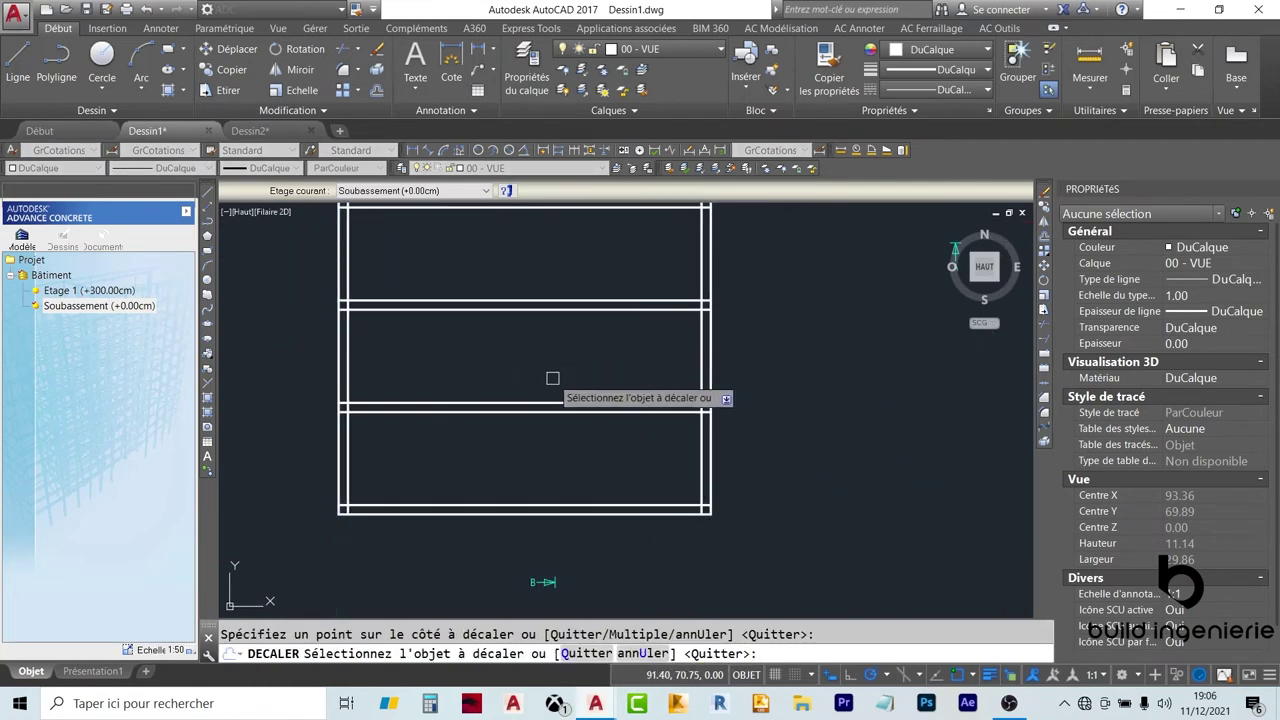
{"action": "key", "text": "Escape"}
{"action": "scroll", "coordinate": [551, 383], "scroll_direction": "down", "scroll_amount": 2}
{"action": "scroll", "coordinate": [618, 337], "scroll_direction": "up", "scroll_amount": 2}
{"action": "scroll", "coordinate": [664, 485], "scroll_direction": "up", "scroll_amount": 2}
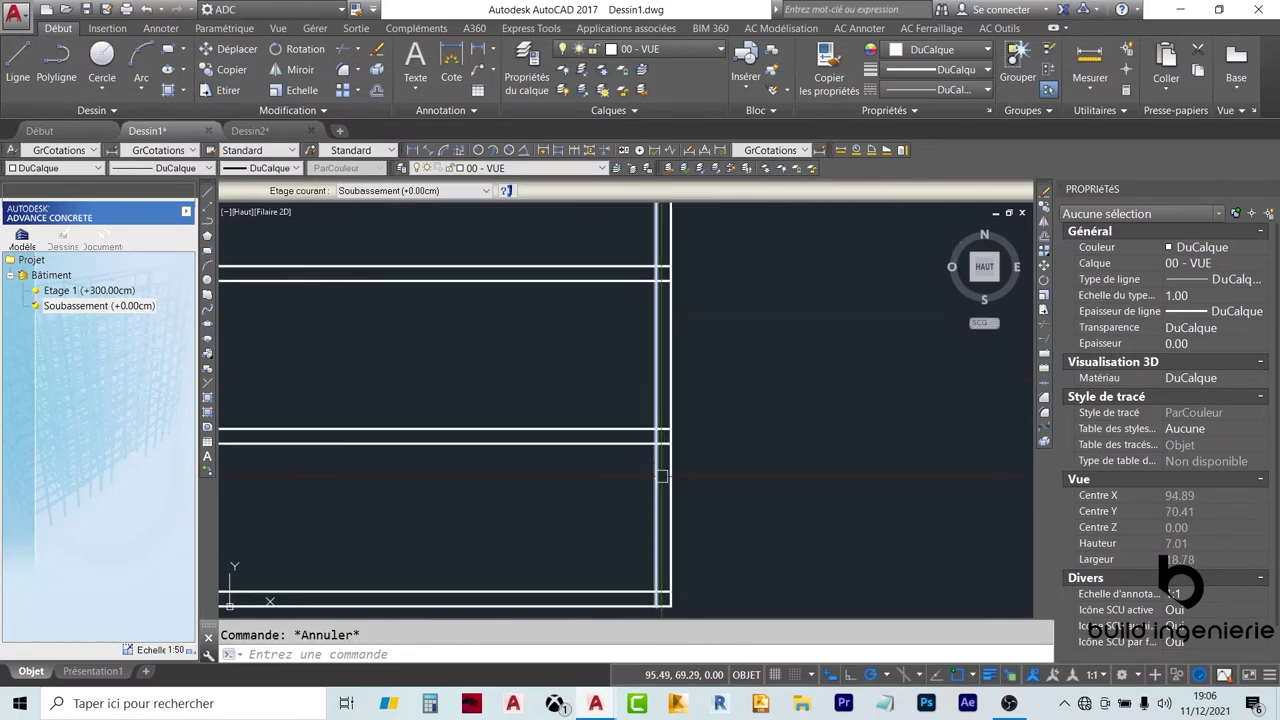
{"action": "scroll", "coordinate": [661, 487], "scroll_direction": "down", "scroll_amount": 3}
{"action": "scroll", "coordinate": [560, 500], "scroll_direction": "up", "scroll_amount": 1}
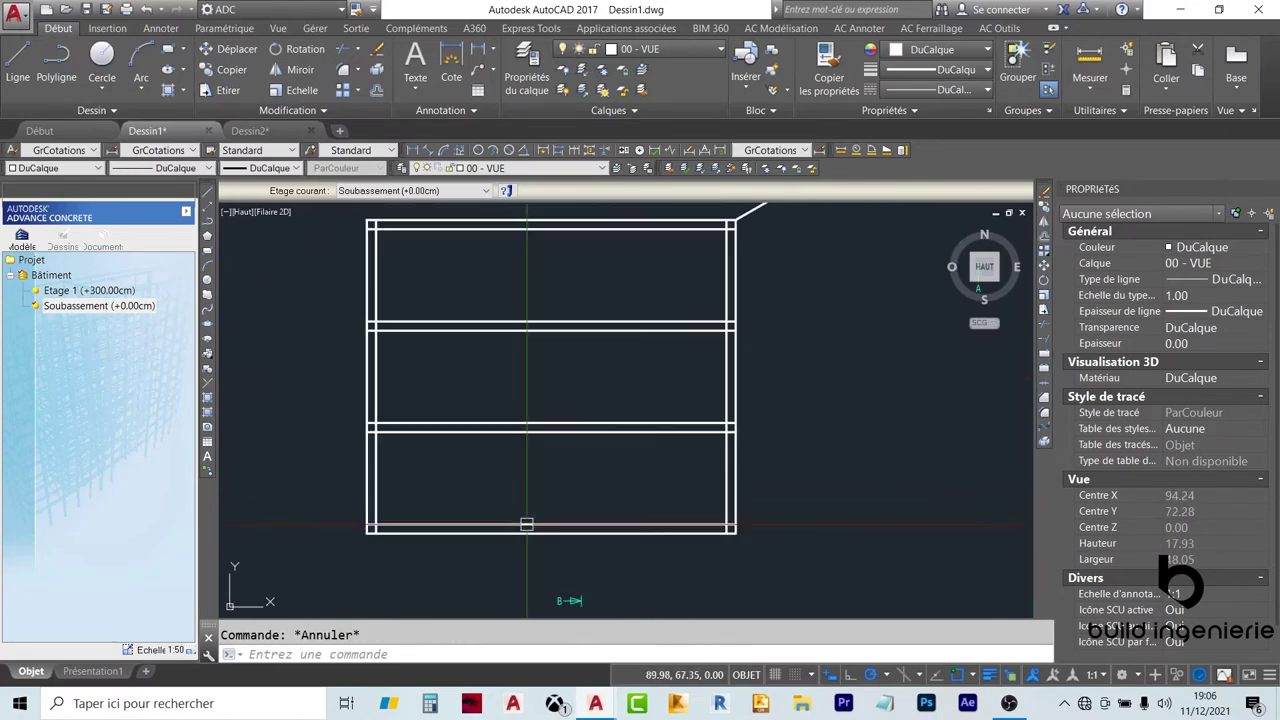
Give the six inner horizontal wall lines the GrPointillés dashed linetype
{"action": "left_click", "coordinate": [527, 524]}
{"action": "left_click", "coordinate": [614, 514]}
{"action": "left_click", "coordinate": [500, 215]}
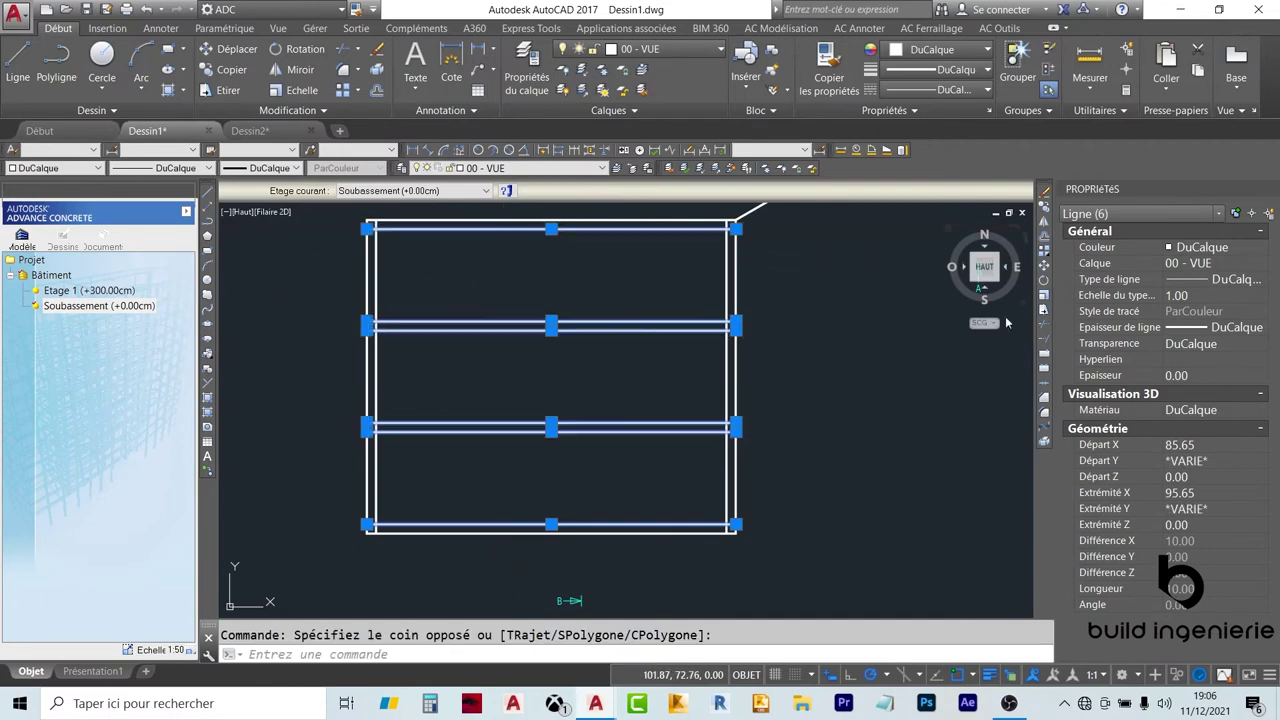
{"action": "left_click", "coordinate": [1261, 285]}
{"action": "left_click", "coordinate": [1215, 327]}
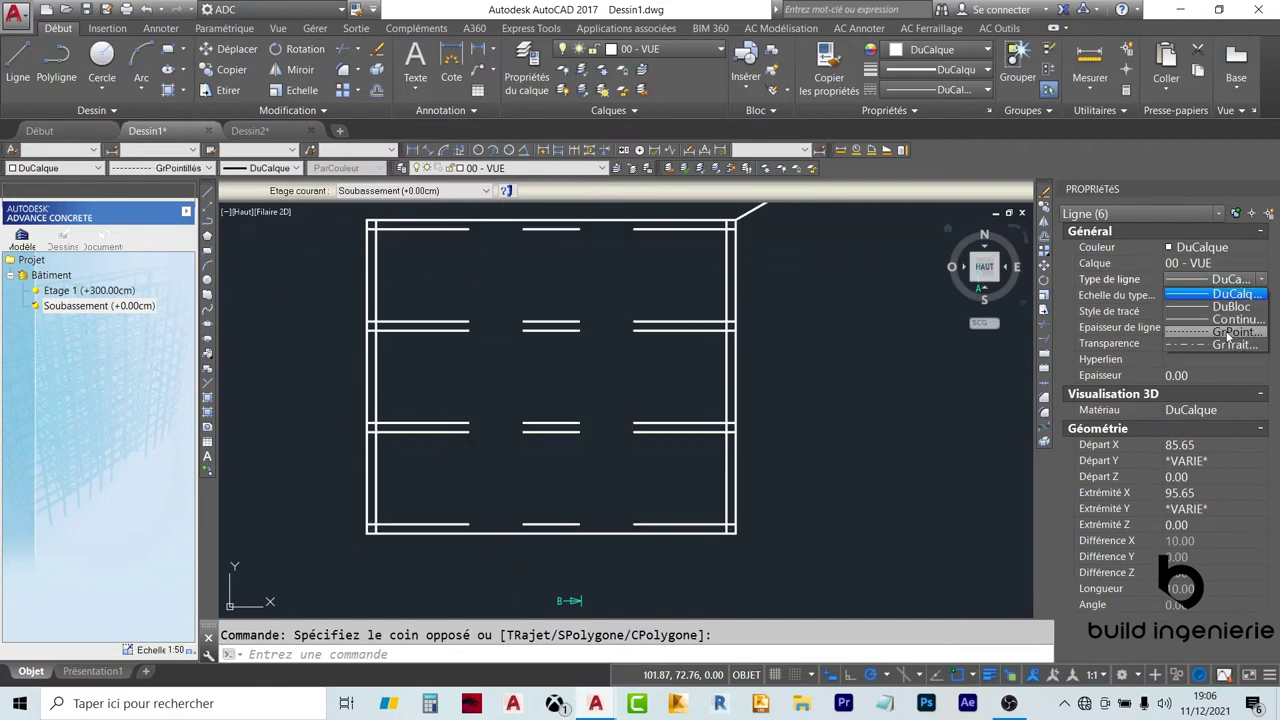
{"action": "key", "text": "Escape"}
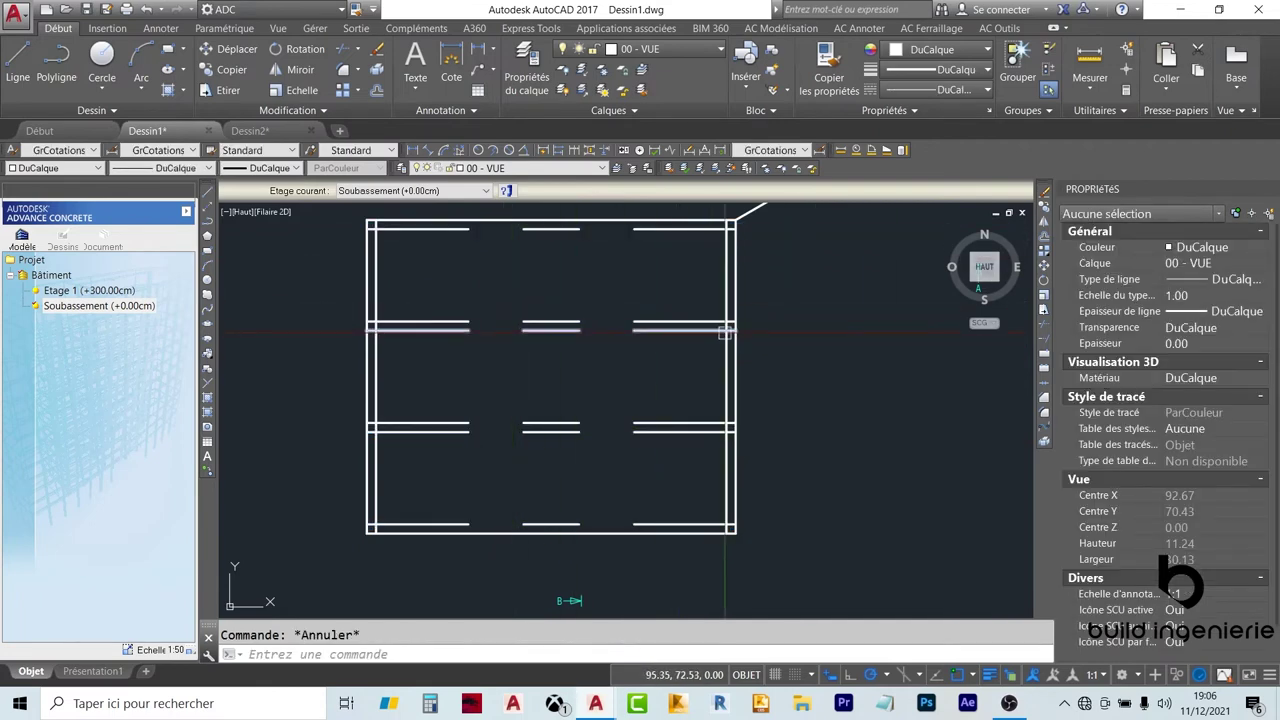
{"action": "middle_click_drag", "start_coordinate": [802, 335], "coordinate": [777, 335]}
Set the linetype scale to 1 and regenerate so the dashes display
{"action": "type", "text": "S"}
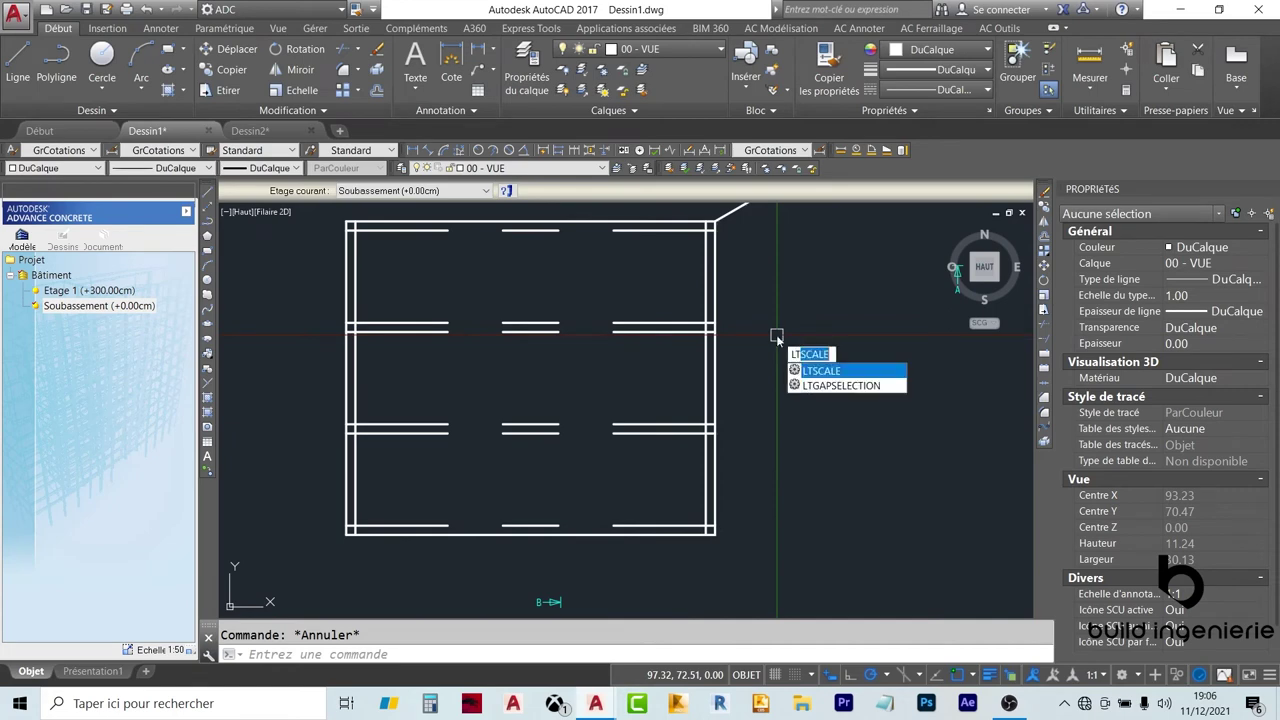
{"action": "type", "text": "CALE"}
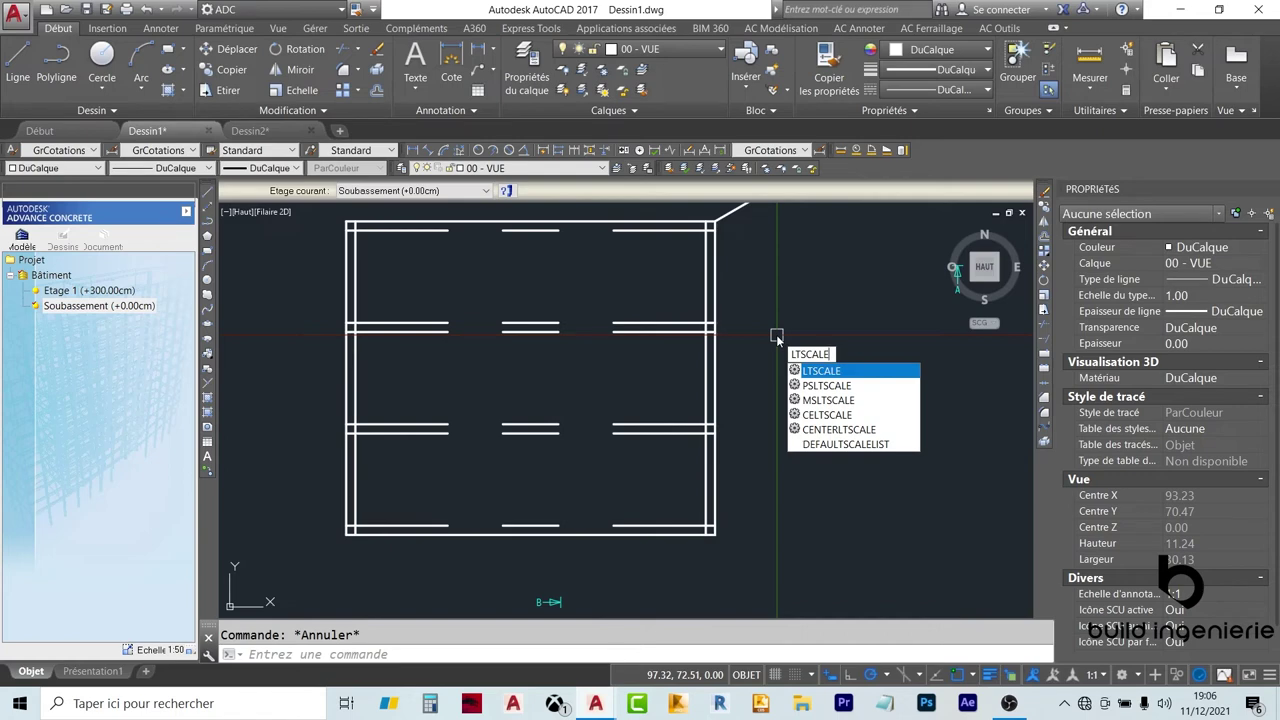
{"action": "key", "text": "Return"}
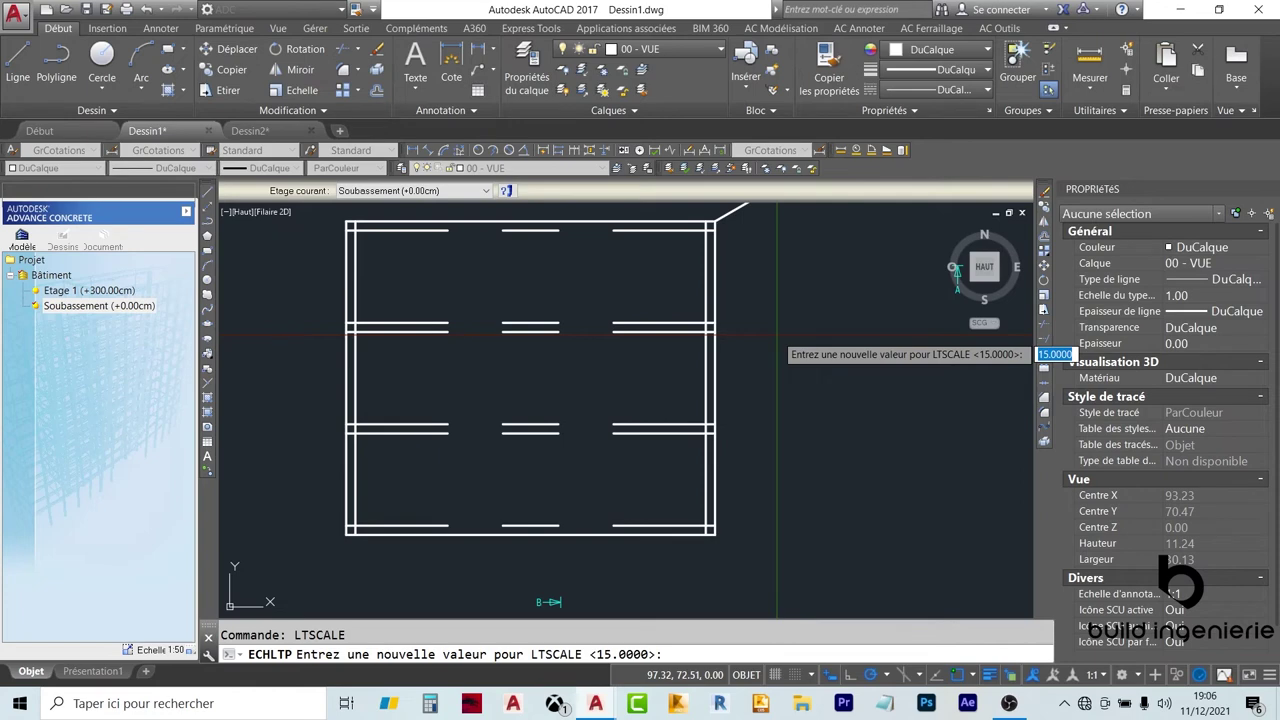
{"action": "type", "text": "1"}
{"action": "key", "text": "Return"}
{"action": "type", "text": "REGEN"}
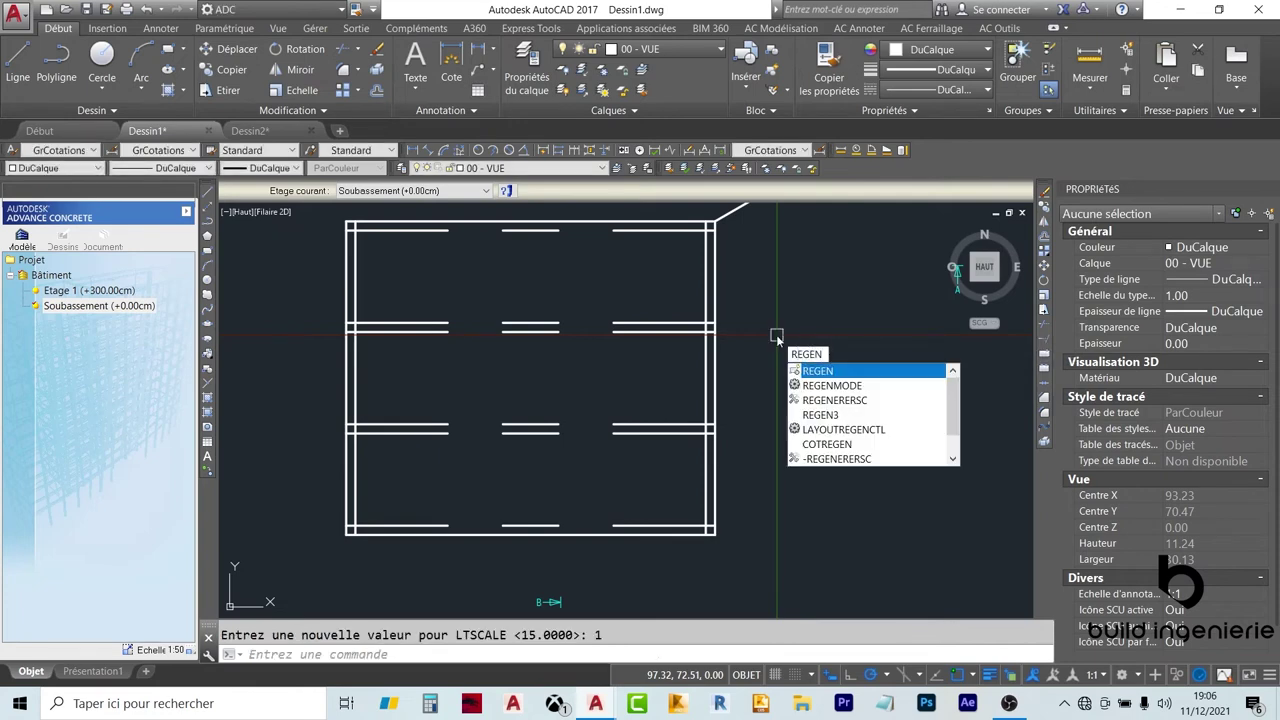
{"action": "key", "text": "Return"}
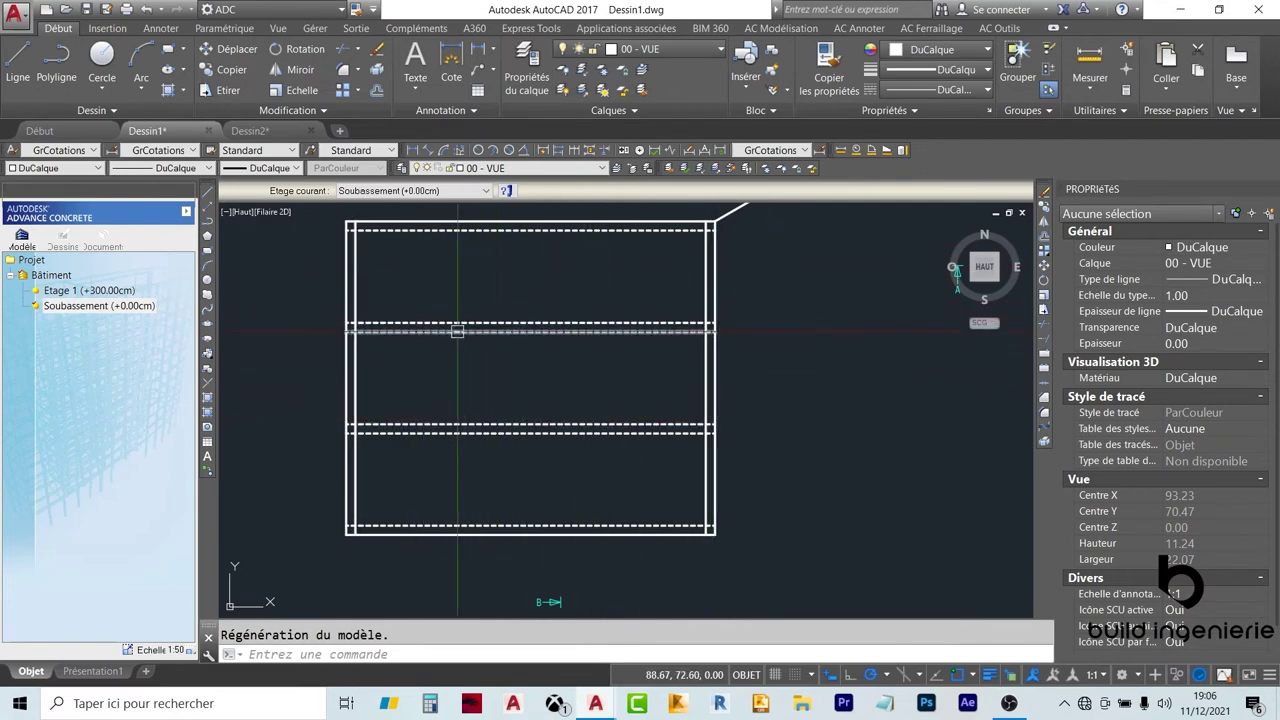
{"action": "scroll", "coordinate": [386, 318], "scroll_direction": "up", "scroll_amount": 2}
{"action": "scroll", "coordinate": [476, 291], "scroll_direction": "down", "scroll_amount": 2}
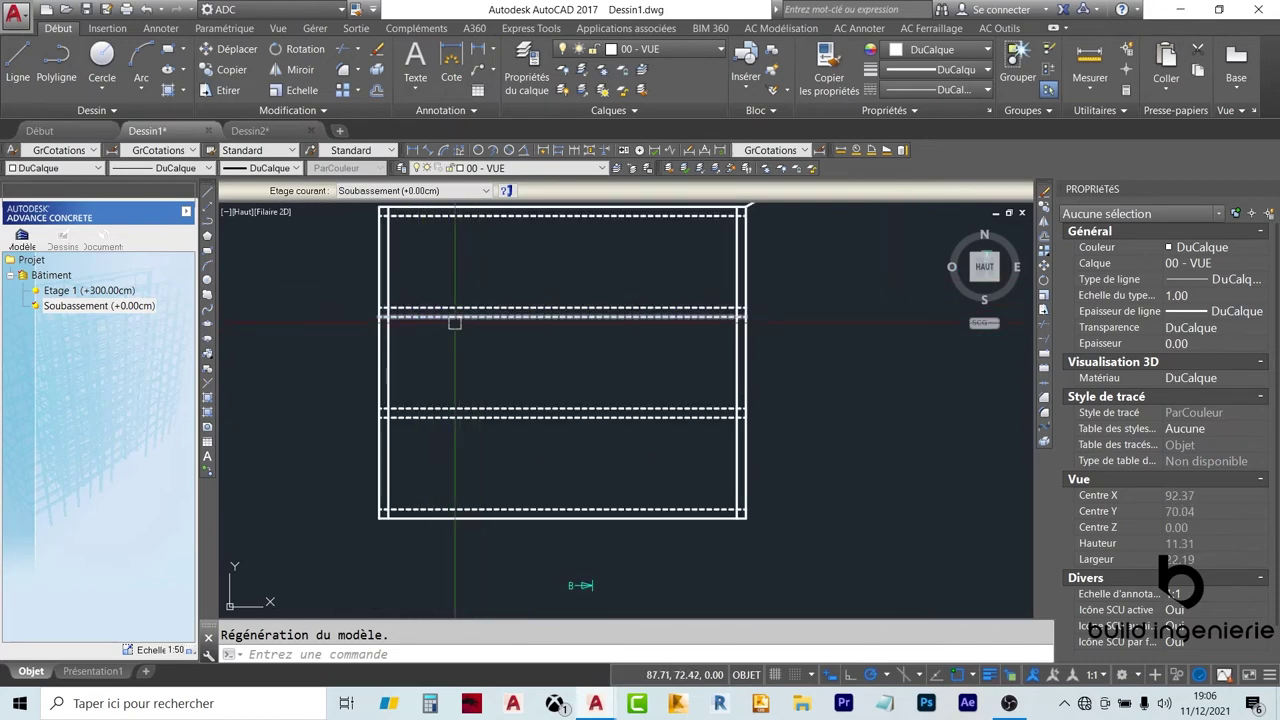
{"action": "scroll", "coordinate": [394, 240], "scroll_direction": "up", "scroll_amount": 2}
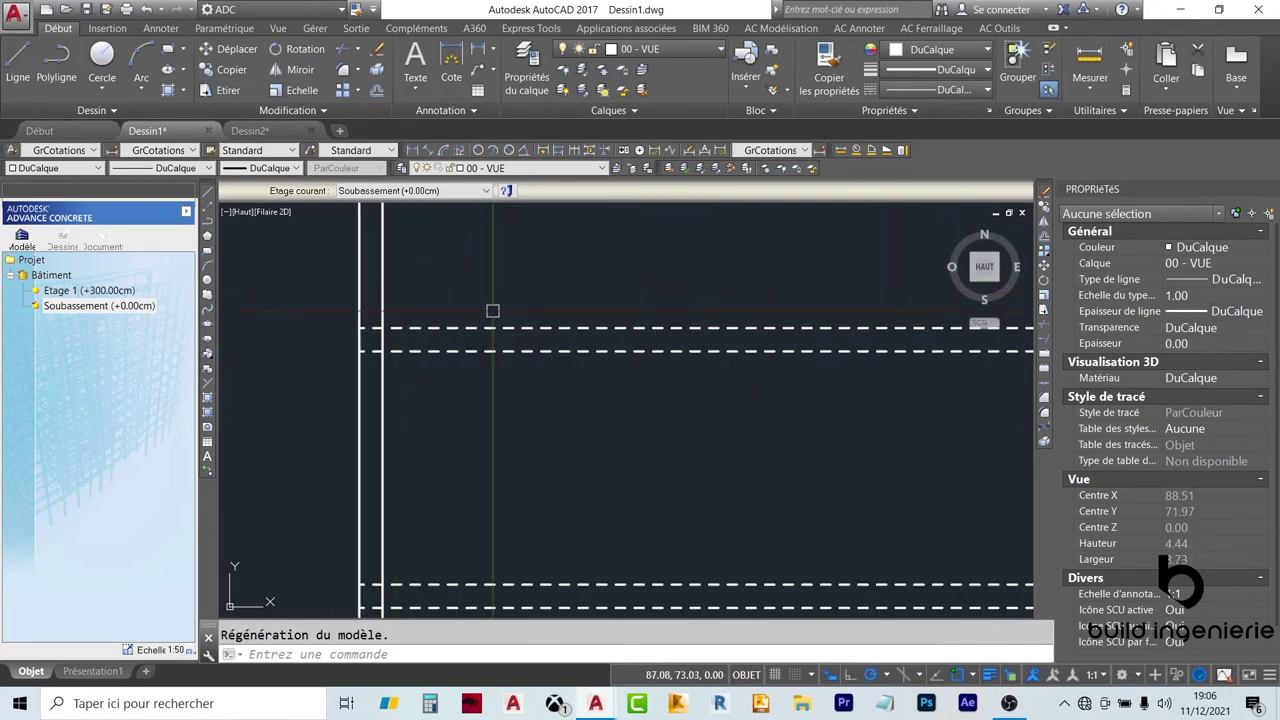
{"action": "scroll", "coordinate": [579, 303], "scroll_direction": "down", "scroll_amount": 2}
{"action": "middle_click_drag", "start_coordinate": [579, 303], "coordinate": [684, 279]}
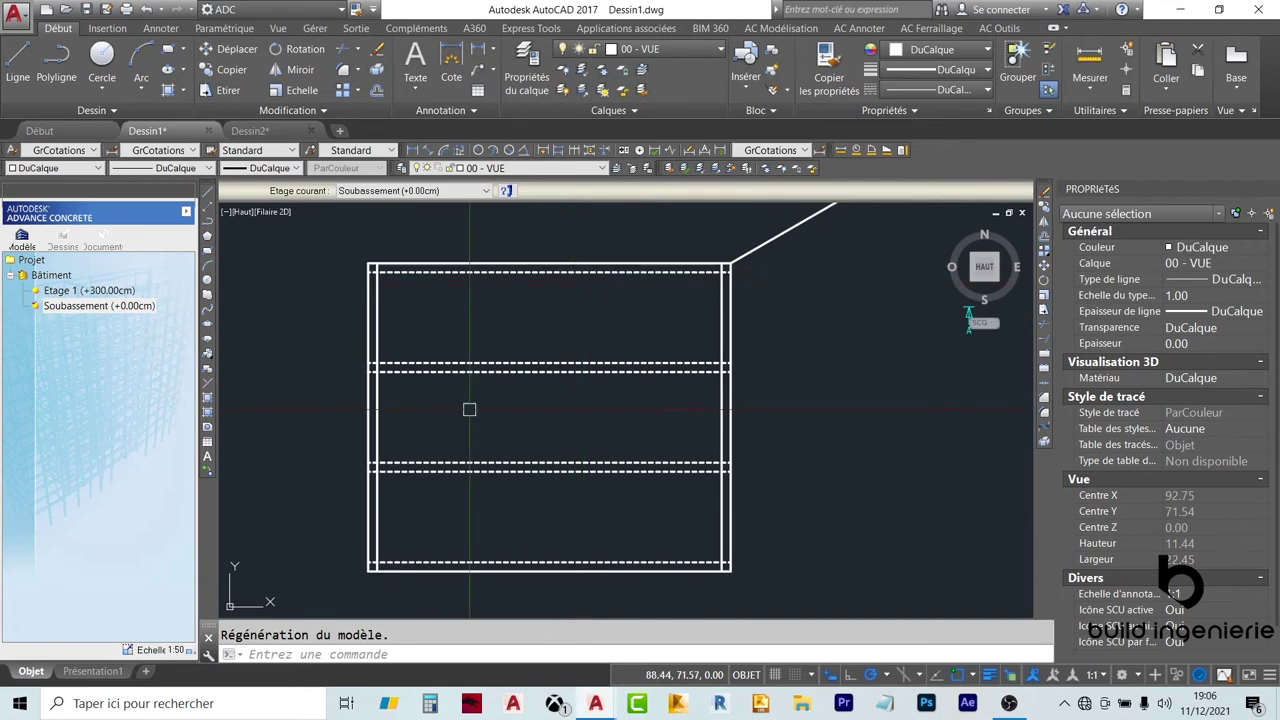
{"action": "middle_click_drag", "start_coordinate": [497, 500], "coordinate": [548, 510]}
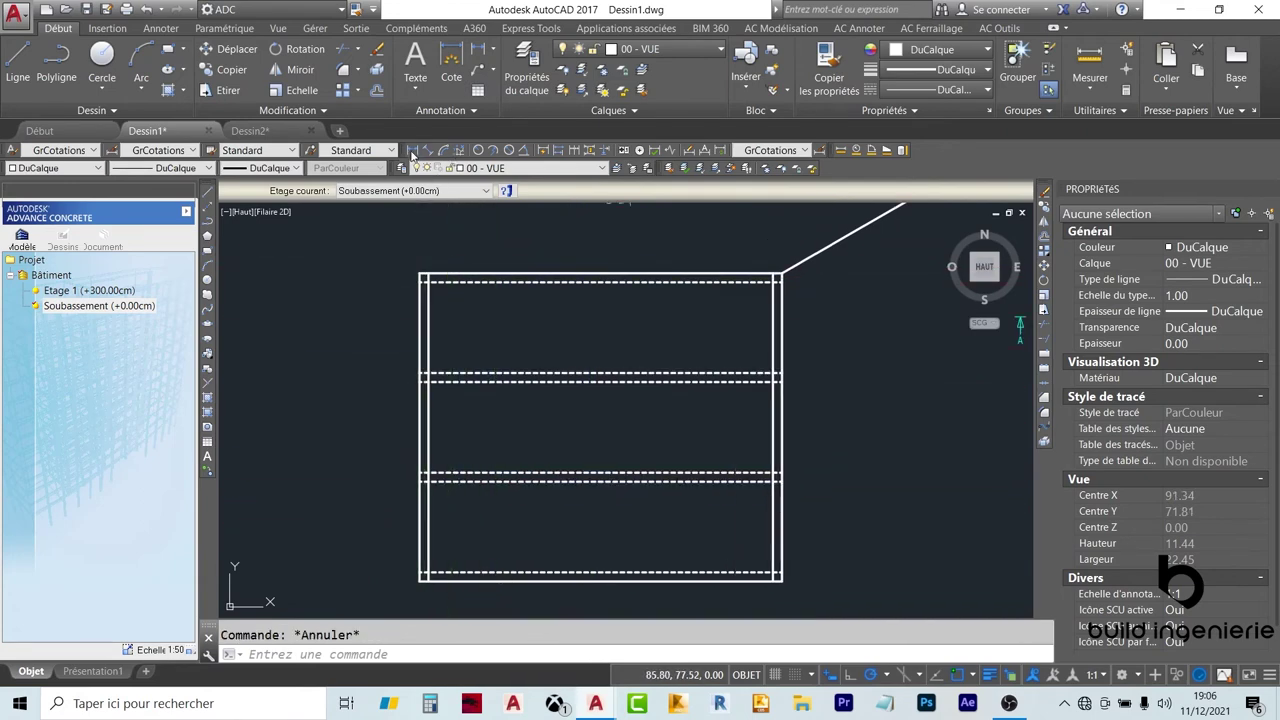
Dimension the top-left wall thickness as 25, then chain a 250 dimension below it
{"action": "left_click", "coordinate": [412, 150]}
{"action": "scroll", "coordinate": [400, 250], "scroll_direction": "up", "scroll_amount": 3}
{"action": "left_click", "coordinate": [434, 286]}
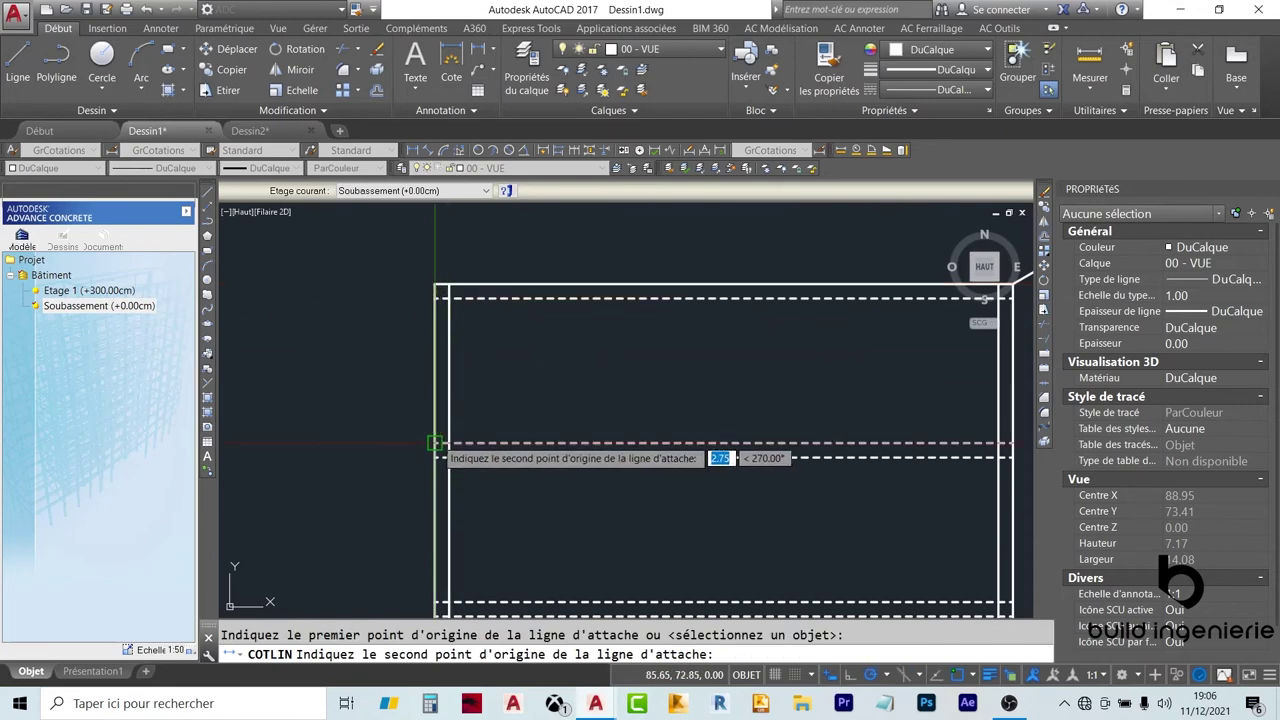
{"action": "key", "text": "Escape"}
{"action": "key", "text": "Return"}
{"action": "left_click", "coordinate": [435, 286]}
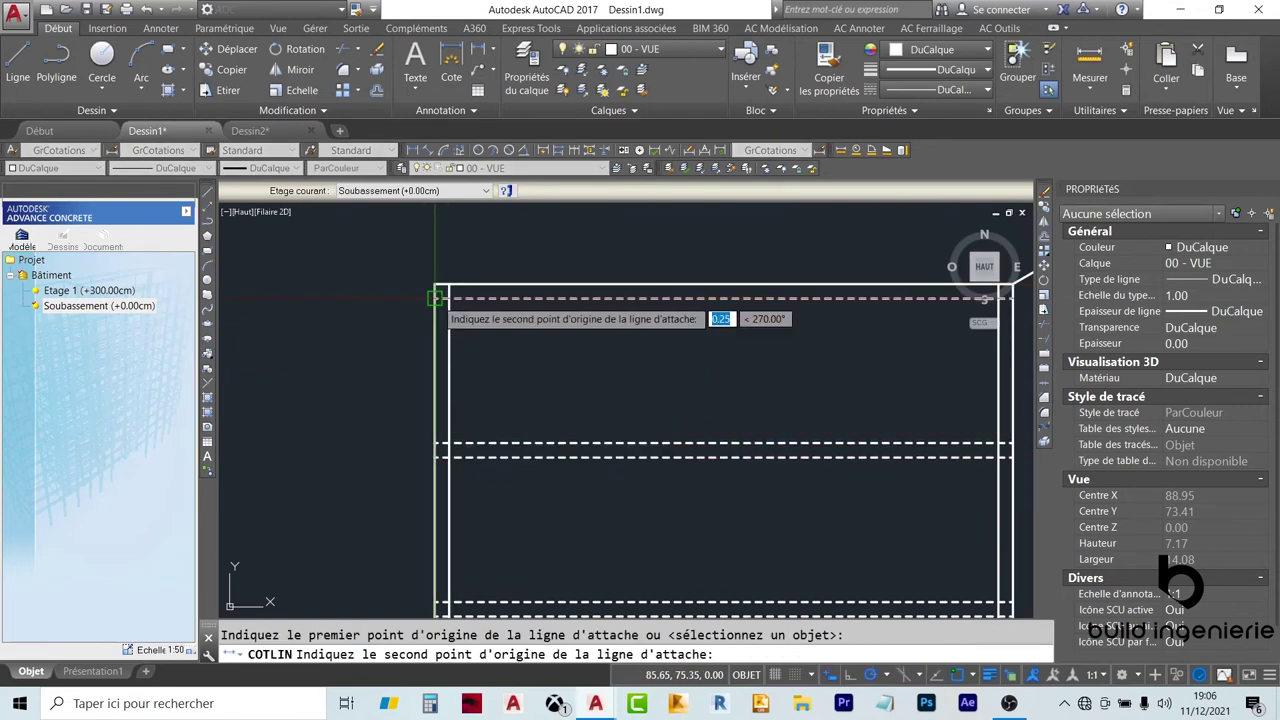
{"action": "left_click", "coordinate": [436, 297]}
{"action": "left_click", "coordinate": [389, 297]}
{"action": "middle_click_drag", "start_coordinate": [389, 297], "coordinate": [473, 247]}
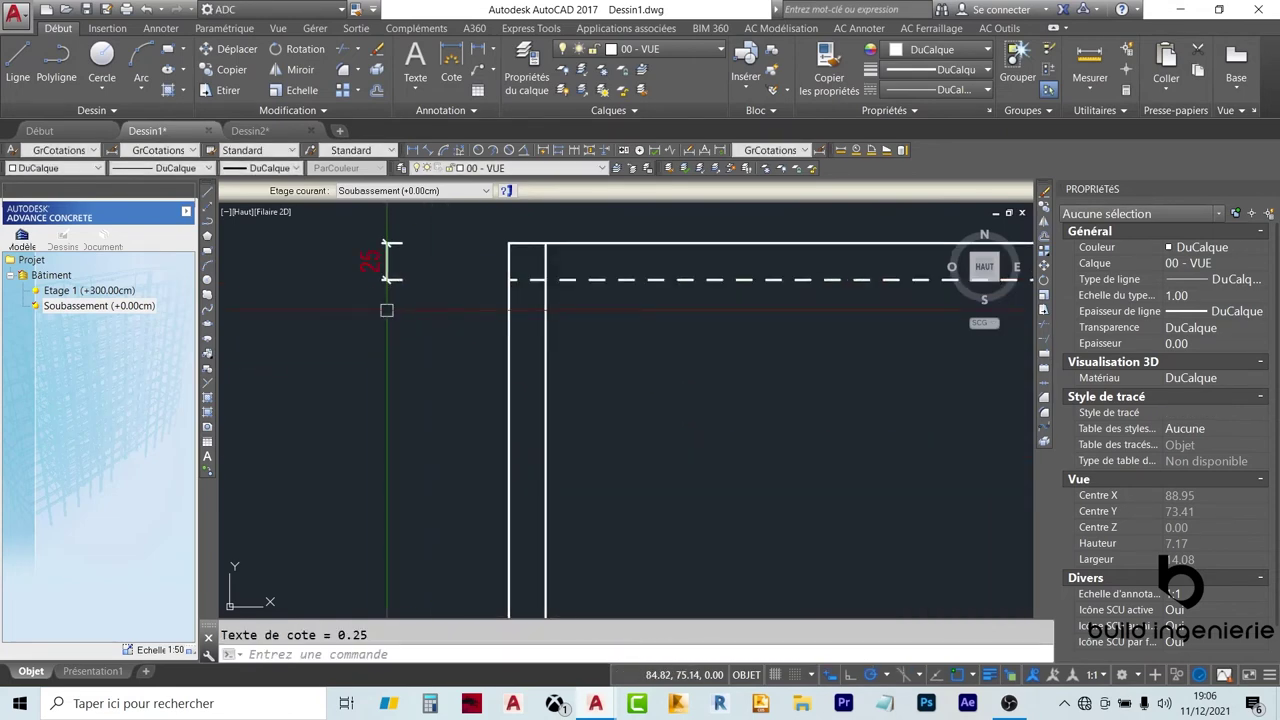
{"action": "left_click", "coordinate": [573, 150]}
{"action": "scroll", "coordinate": [480, 360], "scroll_direction": "up", "scroll_amount": 4}
{"action": "left_click", "coordinate": [568, 455]}
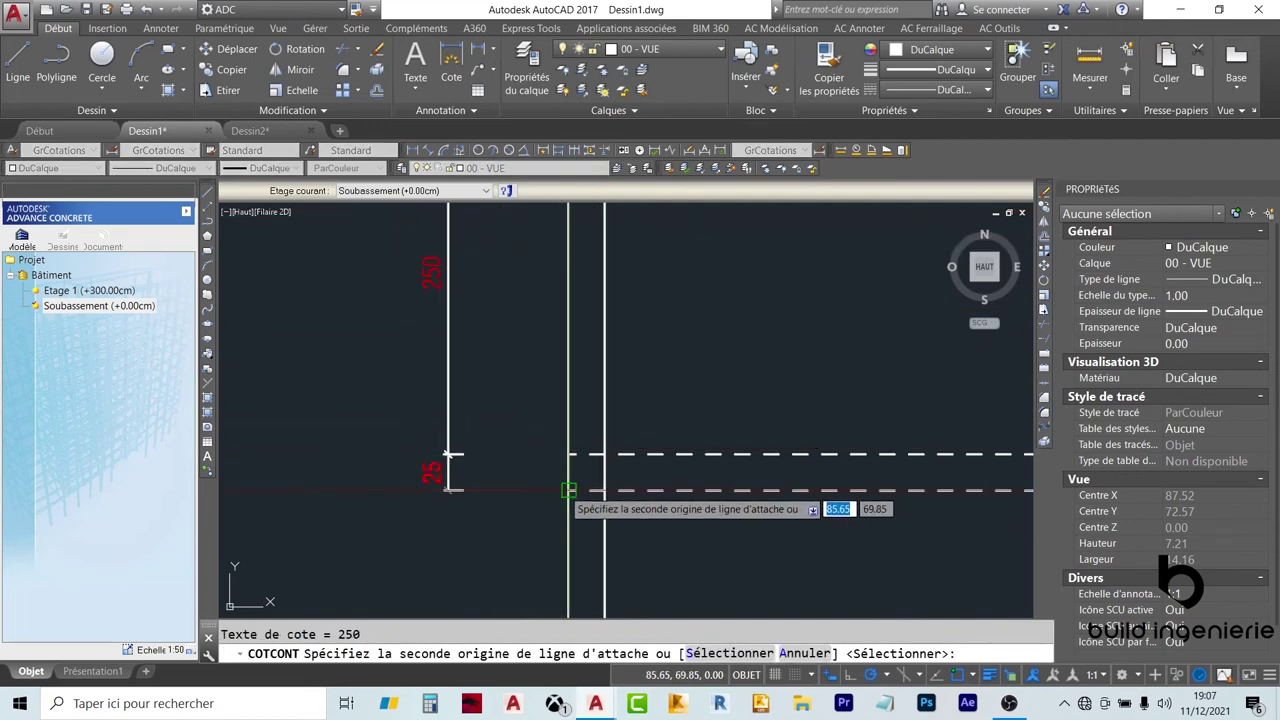
End the dimension chain and adjust the view to review the left-side dimensions
{"action": "key", "text": "Escape"}
{"action": "scroll", "coordinate": [600, 550], "scroll_direction": "down", "scroll_amount": 3}
{"action": "scroll", "coordinate": [560, 550], "scroll_direction": "up", "scroll_amount": 3}
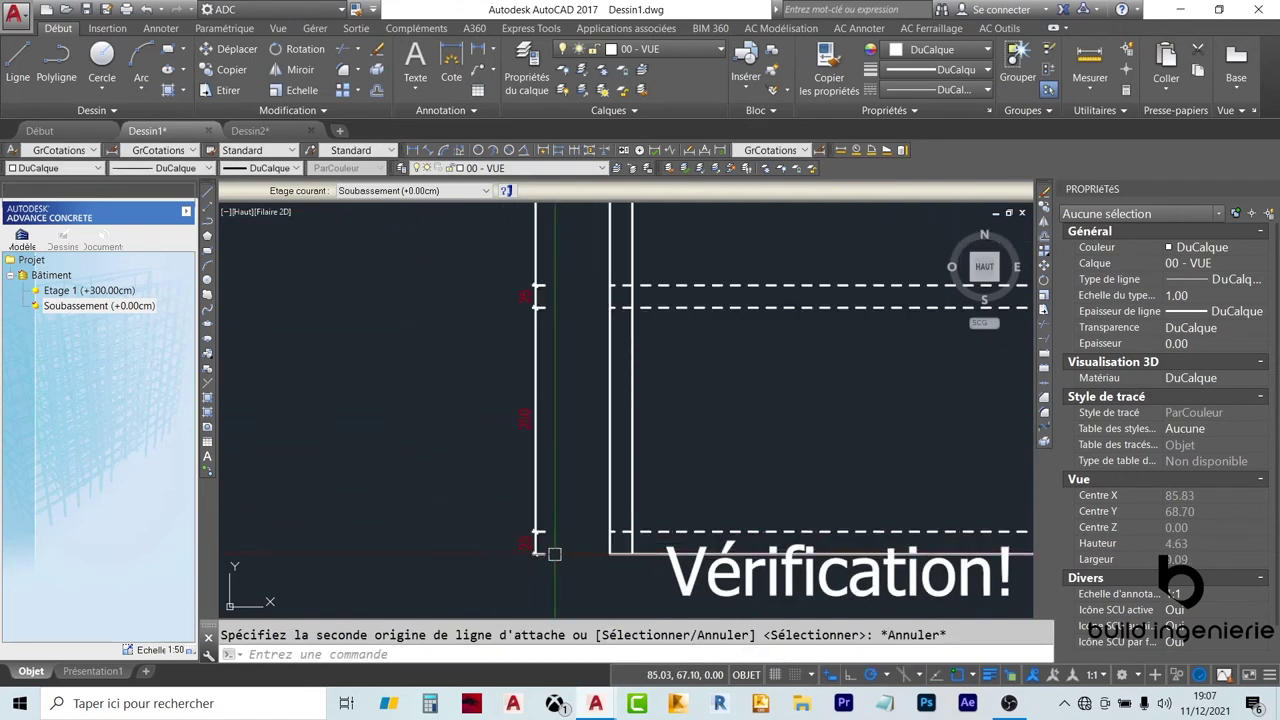
{"action": "scroll", "coordinate": [554, 553], "scroll_direction": "down", "scroll_amount": 2}
{"action": "middle_click_drag", "start_coordinate": [706, 505], "coordinate": [624, 500]}
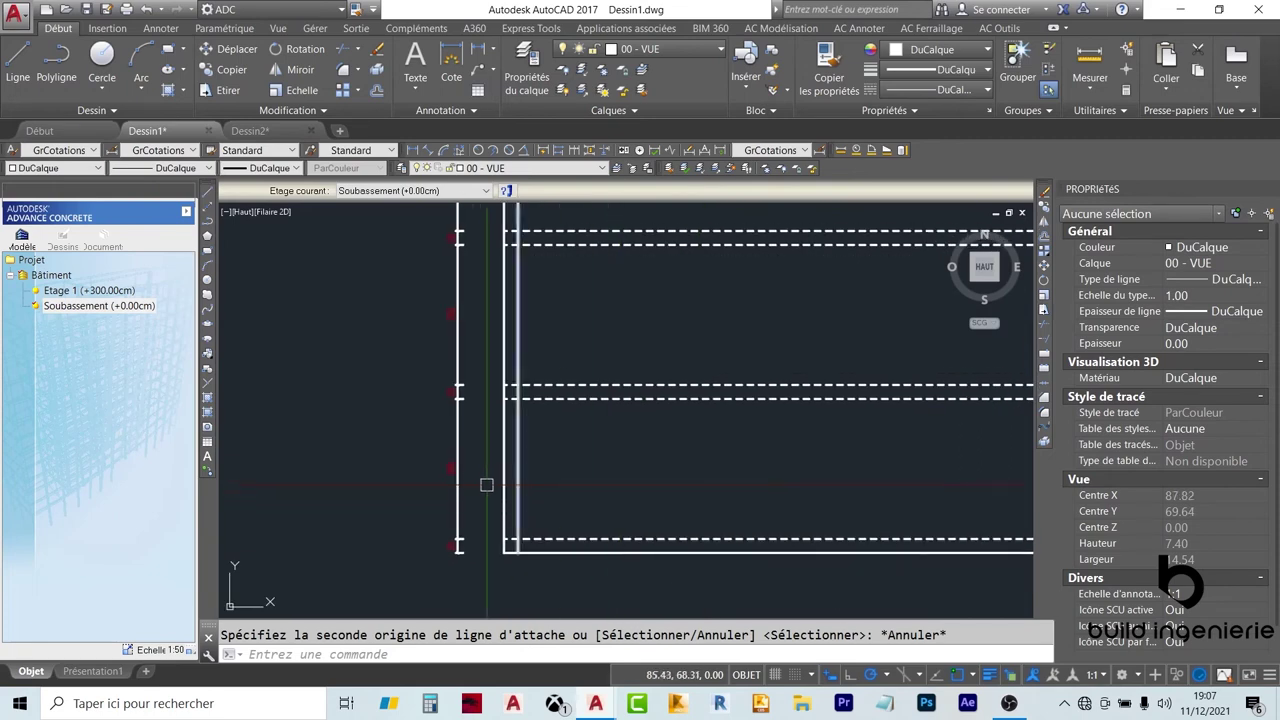
{"action": "scroll", "coordinate": [471, 452], "scroll_direction": "down", "scroll_amount": 2}
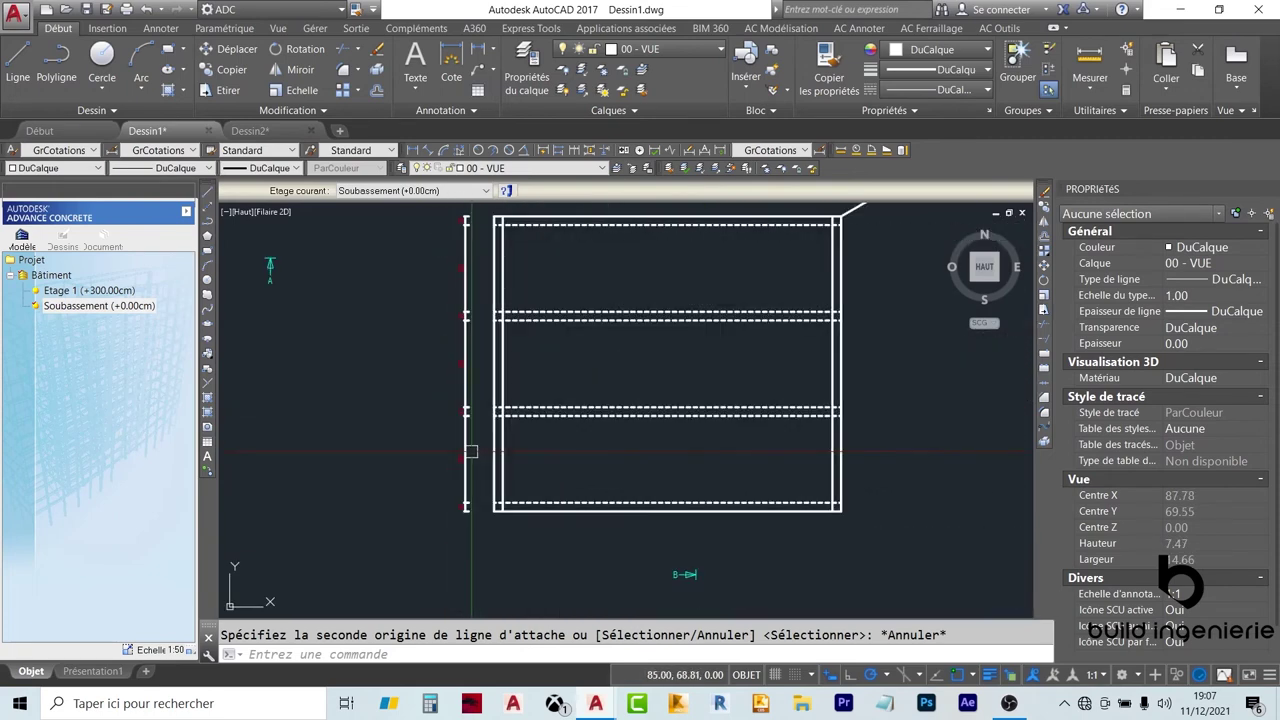
{"action": "scroll", "coordinate": [475, 419], "scroll_direction": "up", "scroll_amount": 2}
{"action": "middle_click_drag", "start_coordinate": [481, 485], "coordinate": [450, 425]}
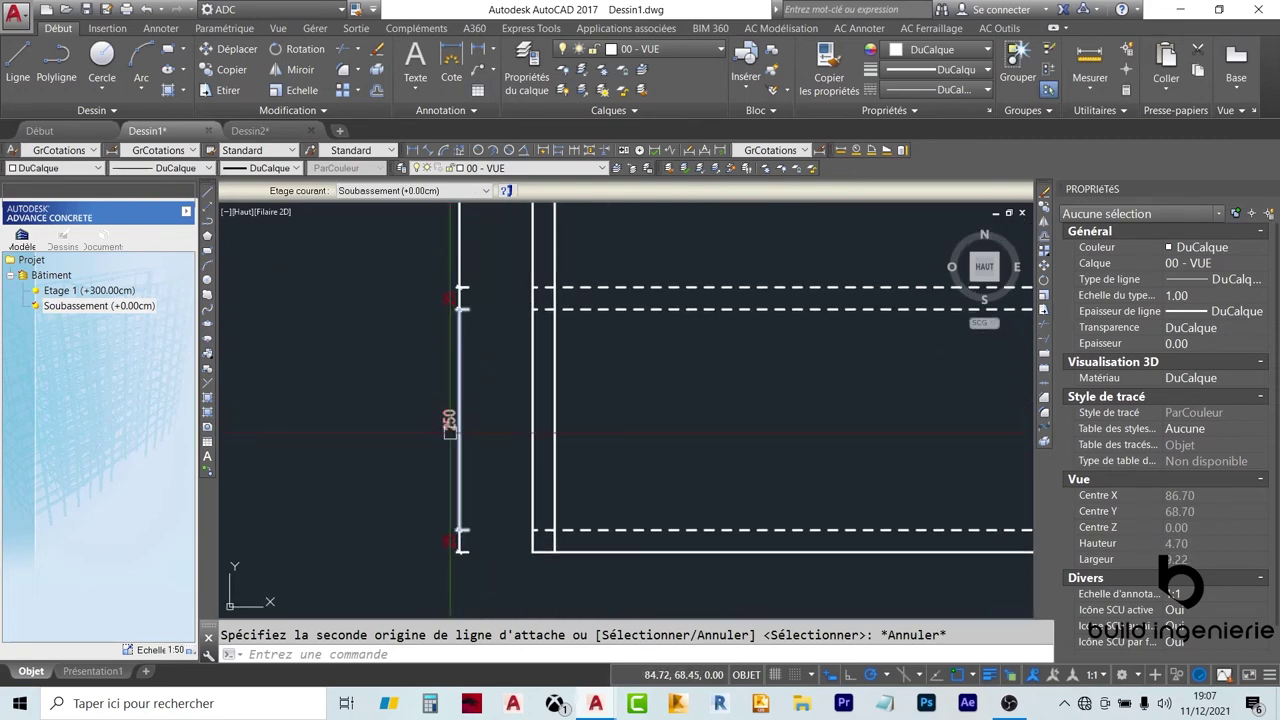
{"action": "scroll", "coordinate": [548, 465], "scroll_direction": "down", "scroll_amount": 2}
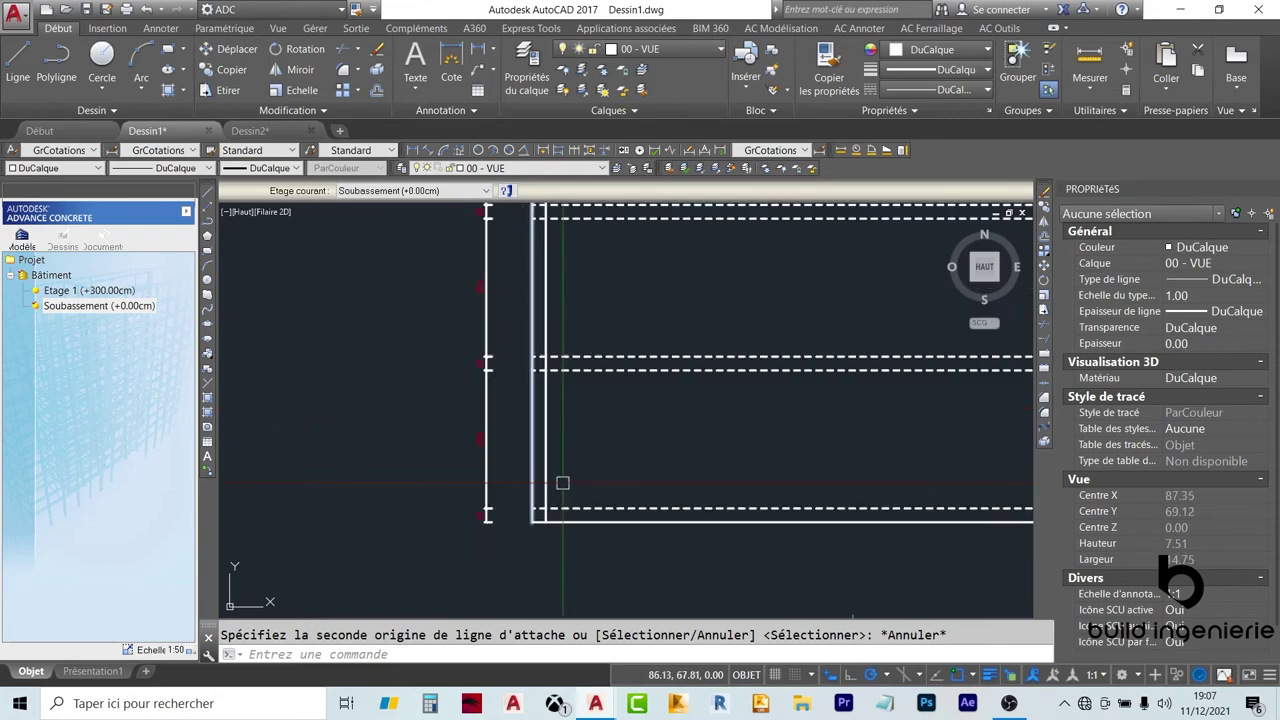
{"action": "mouse_move", "coordinate": [543, 420]}
{"action": "middle_mouse_down"}
{"action": "mouse_move", "coordinate": [506, 443]}
{"action": "mouse_move", "coordinate": [459, 399]}
{"action": "middle_mouse_up"}
{"action": "scroll", "coordinate": [520, 470], "scroll_direction": "up", "scroll_amount": 1}
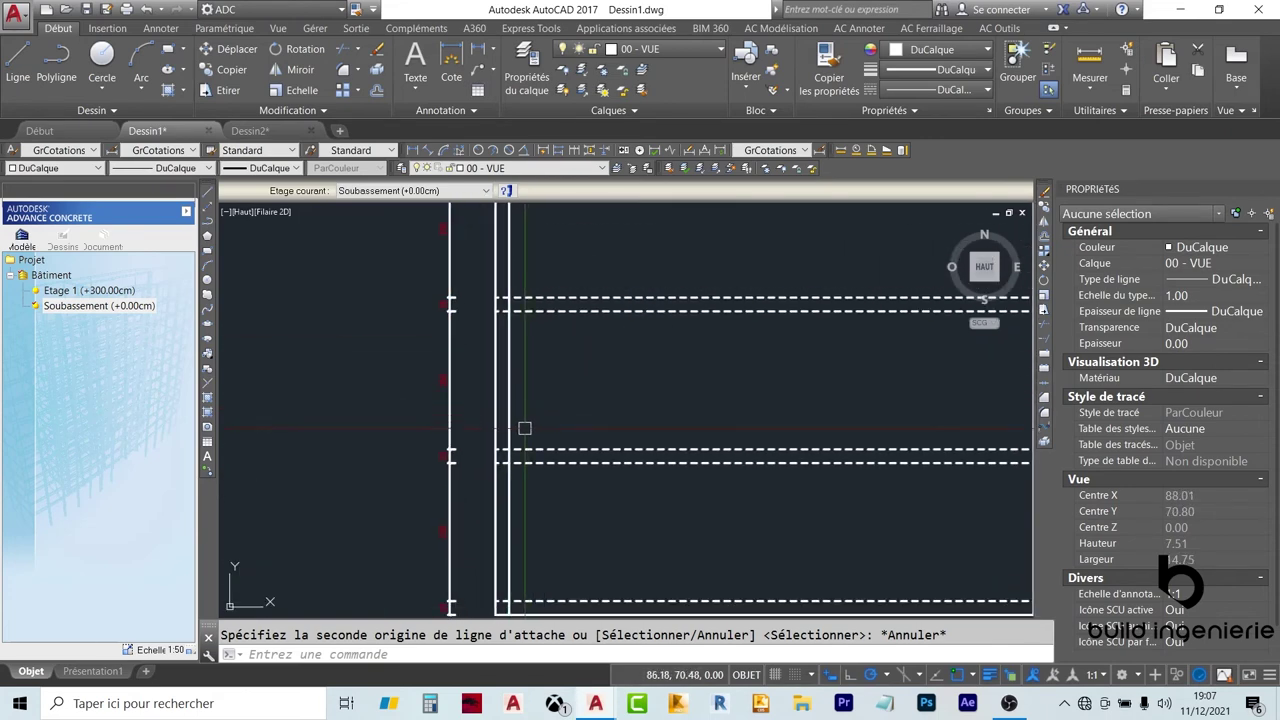
{"action": "scroll", "coordinate": [486, 445], "scroll_direction": "up", "scroll_amount": 1}
{"action": "scroll", "coordinate": [463, 456], "scroll_direction": "down", "scroll_amount": 4}
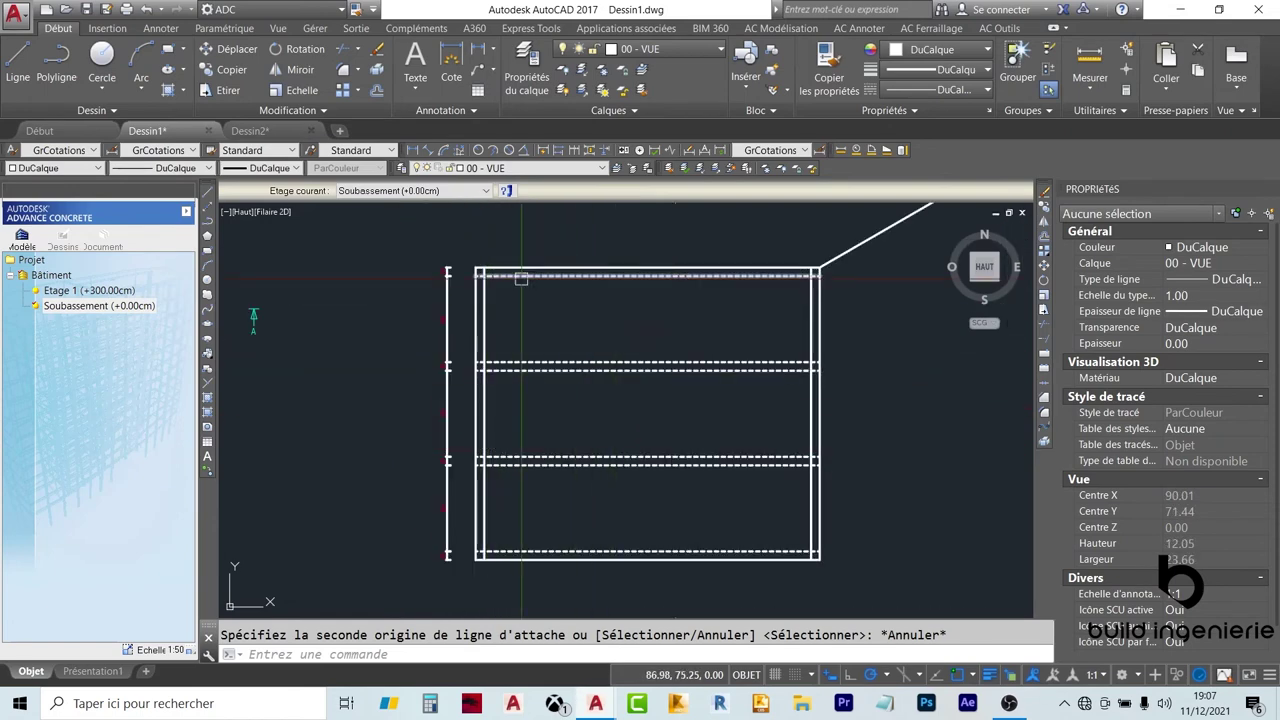
{"action": "scroll", "coordinate": [444, 268], "scroll_direction": "up", "scroll_amount": 2}
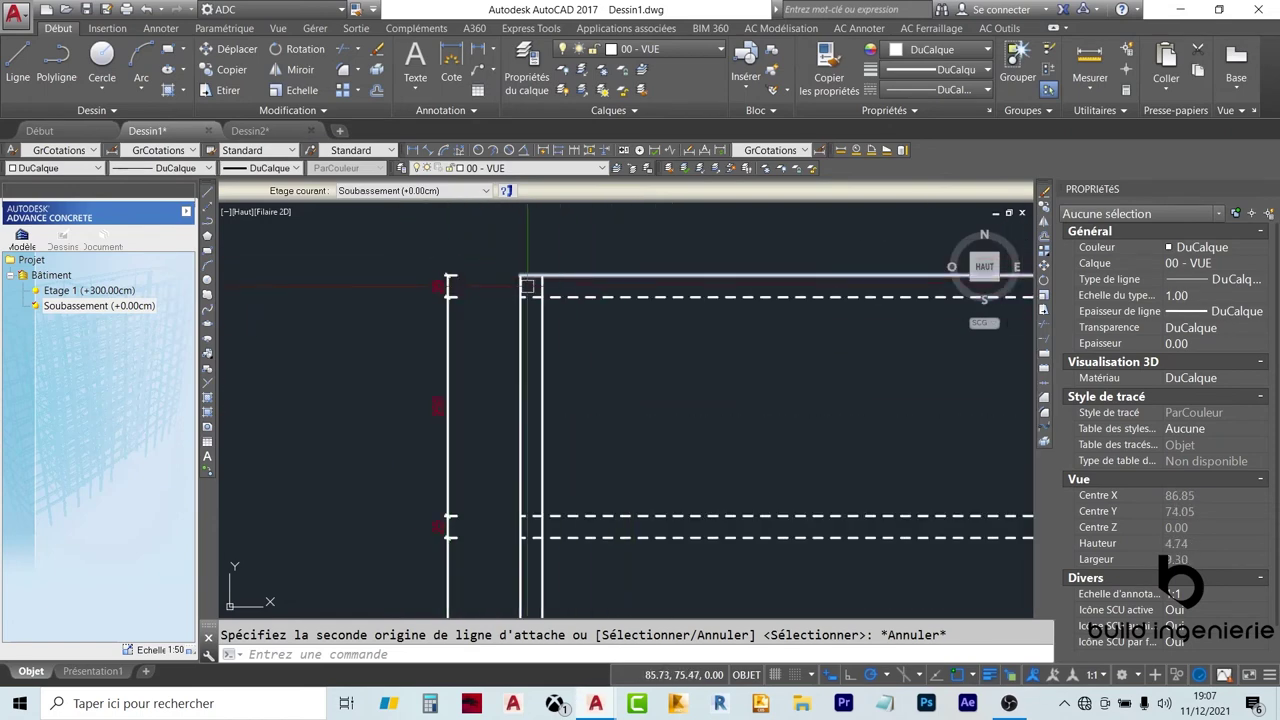
{"action": "scroll", "coordinate": [488, 315], "scroll_direction": "down", "scroll_amount": 4}
{"action": "scroll", "coordinate": [452, 312], "scroll_direction": "up", "scroll_amount": 2}
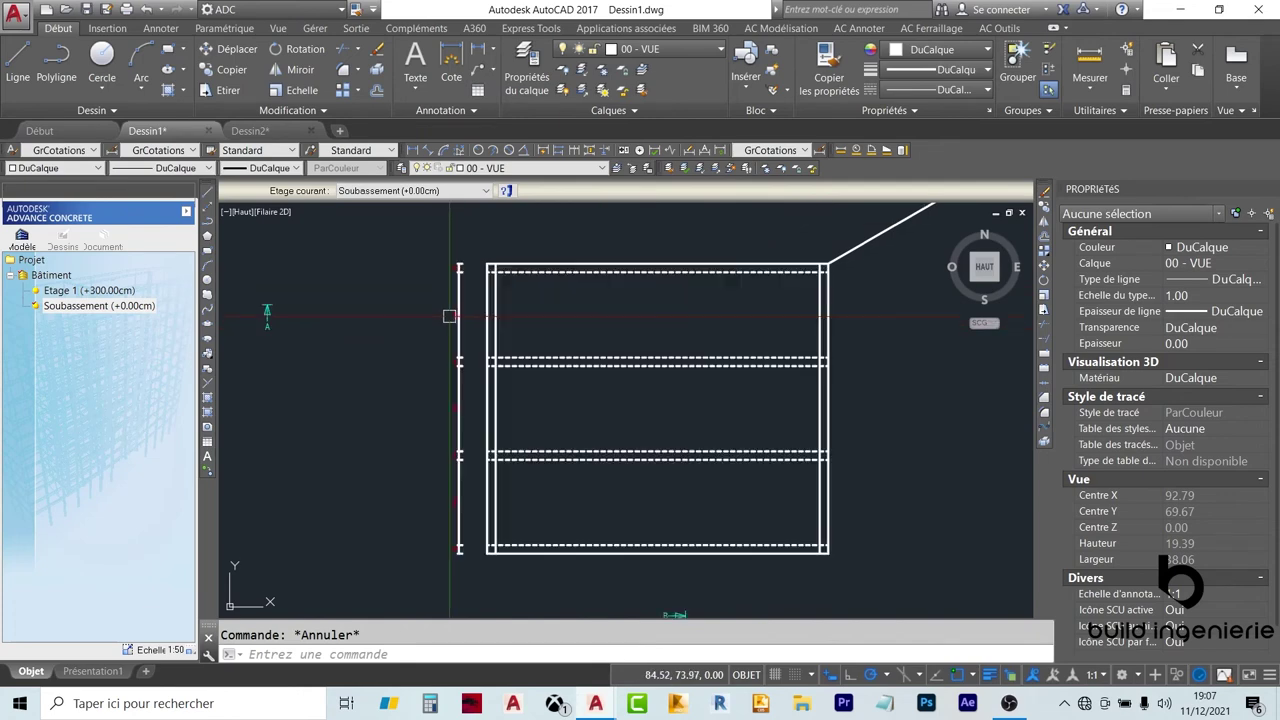
{"action": "scroll", "coordinate": [452, 310], "scroll_direction": "up", "scroll_amount": 2}
Mirror the 30° diagonal about the horizontal axis, keeping the original line
{"action": "scroll", "coordinate": [470, 316], "scroll_direction": "down", "scroll_amount": 6}
{"action": "left_click", "coordinate": [700, 241]}
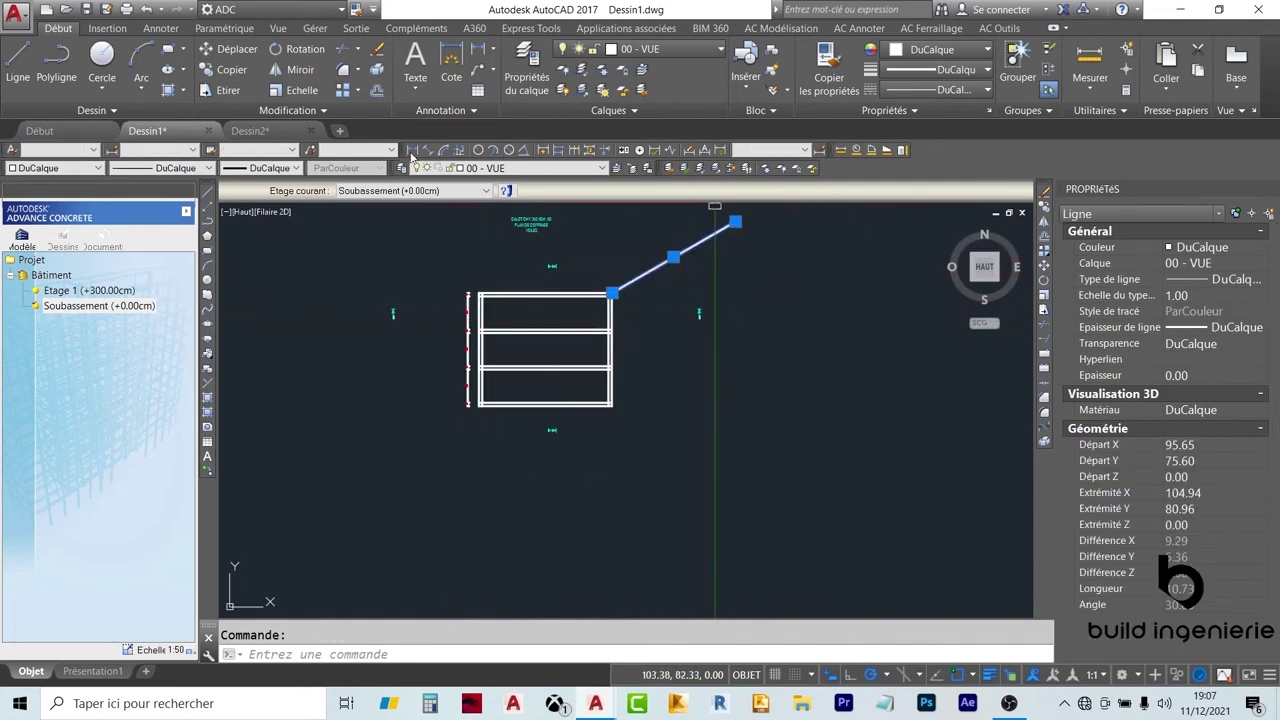
{"action": "left_click", "coordinate": [1045, 219]}
{"action": "scroll", "coordinate": [624, 323], "scroll_direction": "up", "scroll_amount": 4}
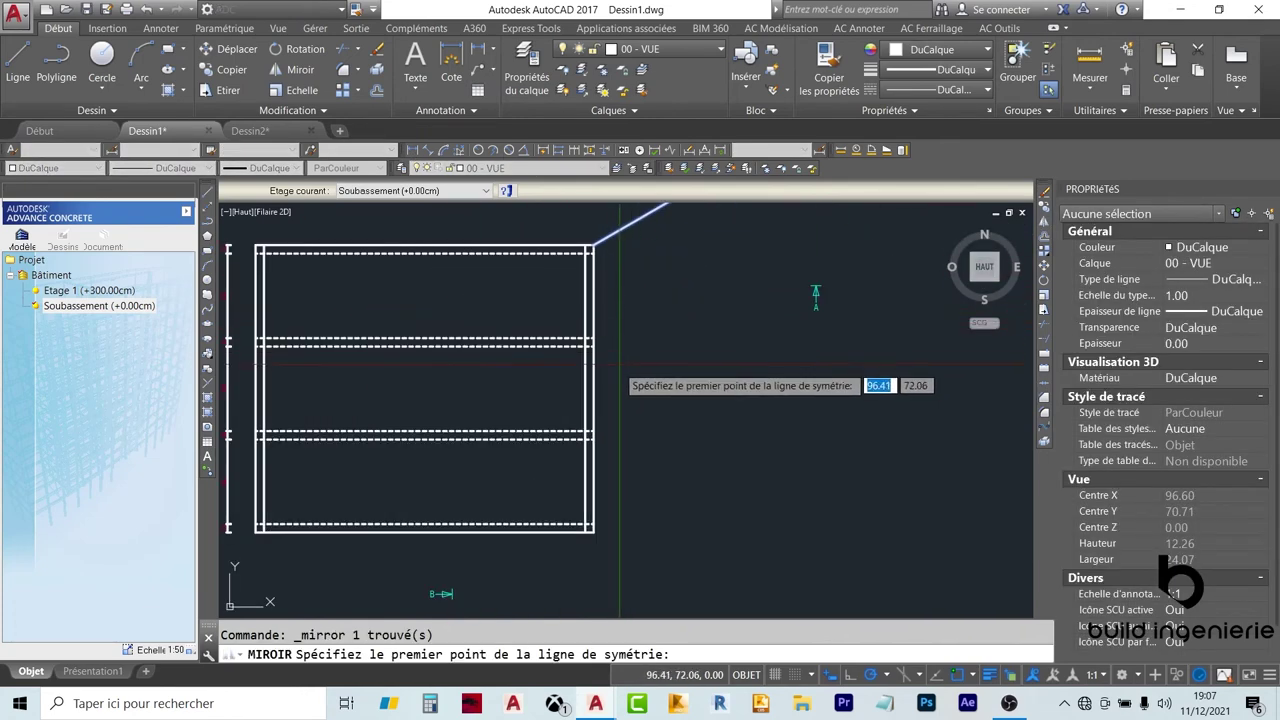
{"action": "left_click", "coordinate": [781, 388]}
{"action": "key", "text": "Return"}
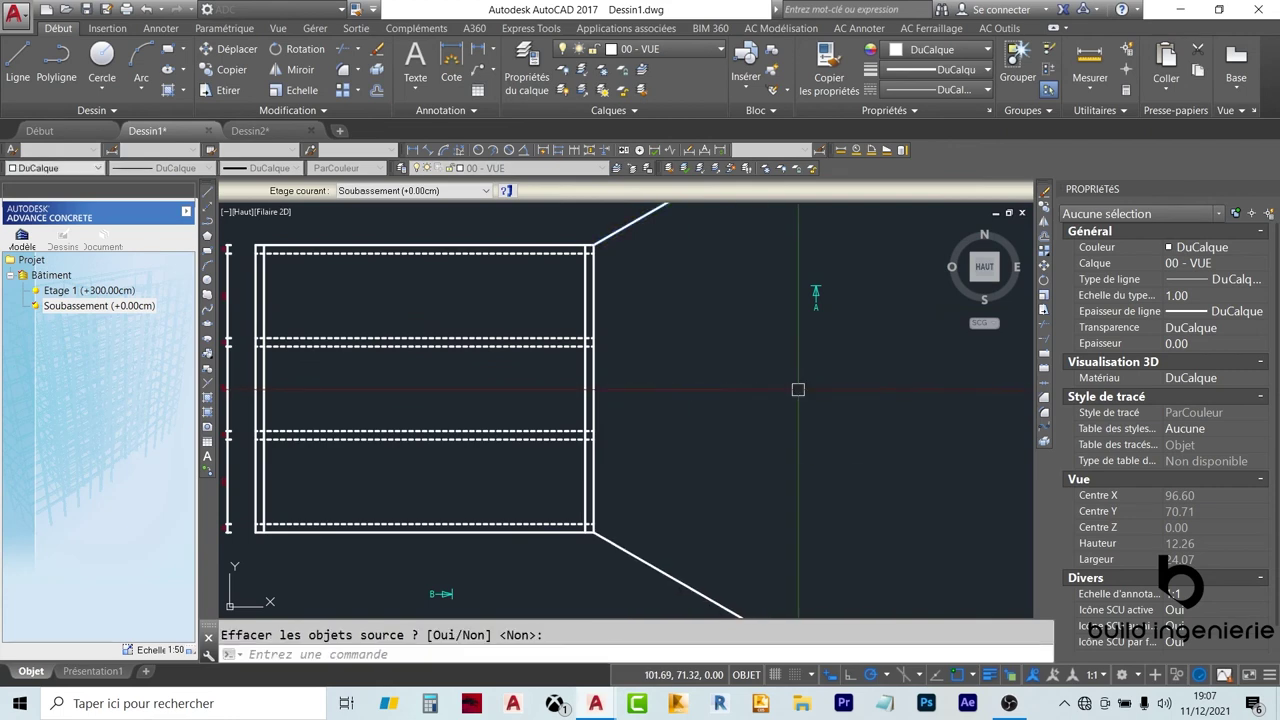
{"action": "scroll", "coordinate": [622, 293], "scroll_direction": "down", "scroll_amount": 5}
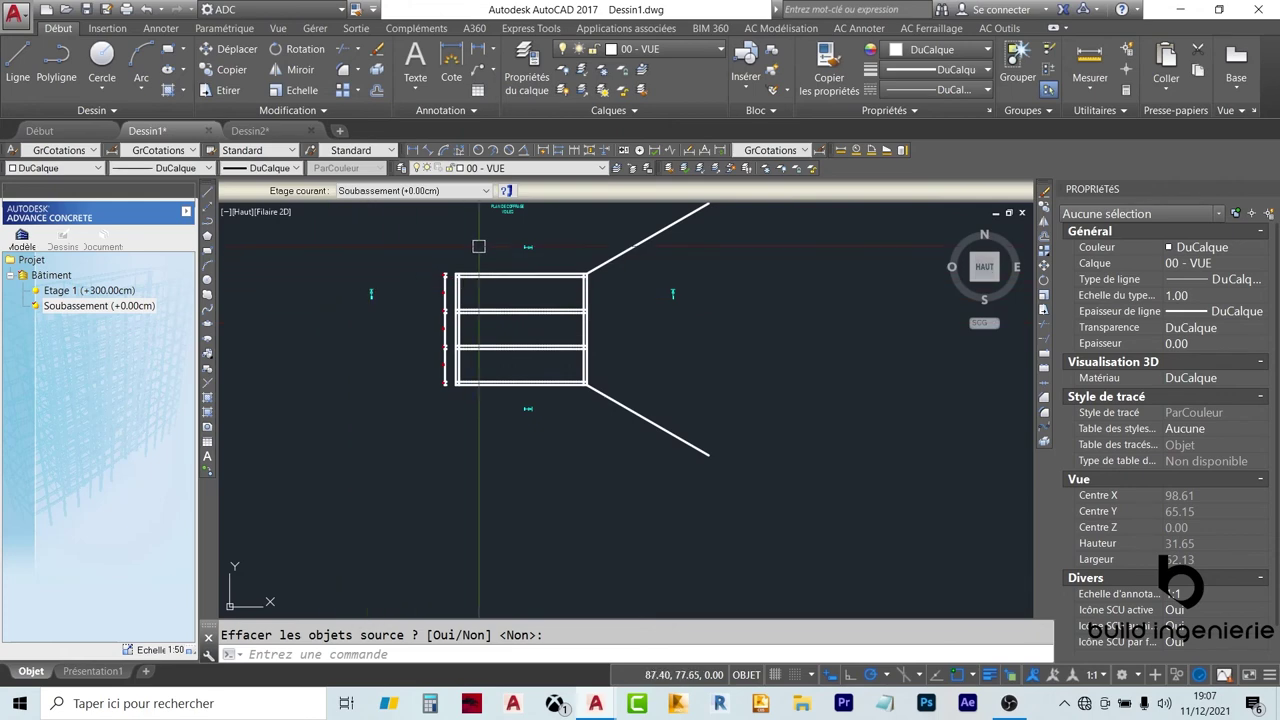
{"action": "scroll", "coordinate": [400, 285], "scroll_direction": "up", "scroll_amount": 3}
{"action": "scroll", "coordinate": [400, 285], "scroll_direction": "down", "scroll_amount": 3}
Select the section markers and start a move, then cancel it
{"action": "key", "text": "Return"}
{"action": "left_click", "coordinate": [336, 241]}
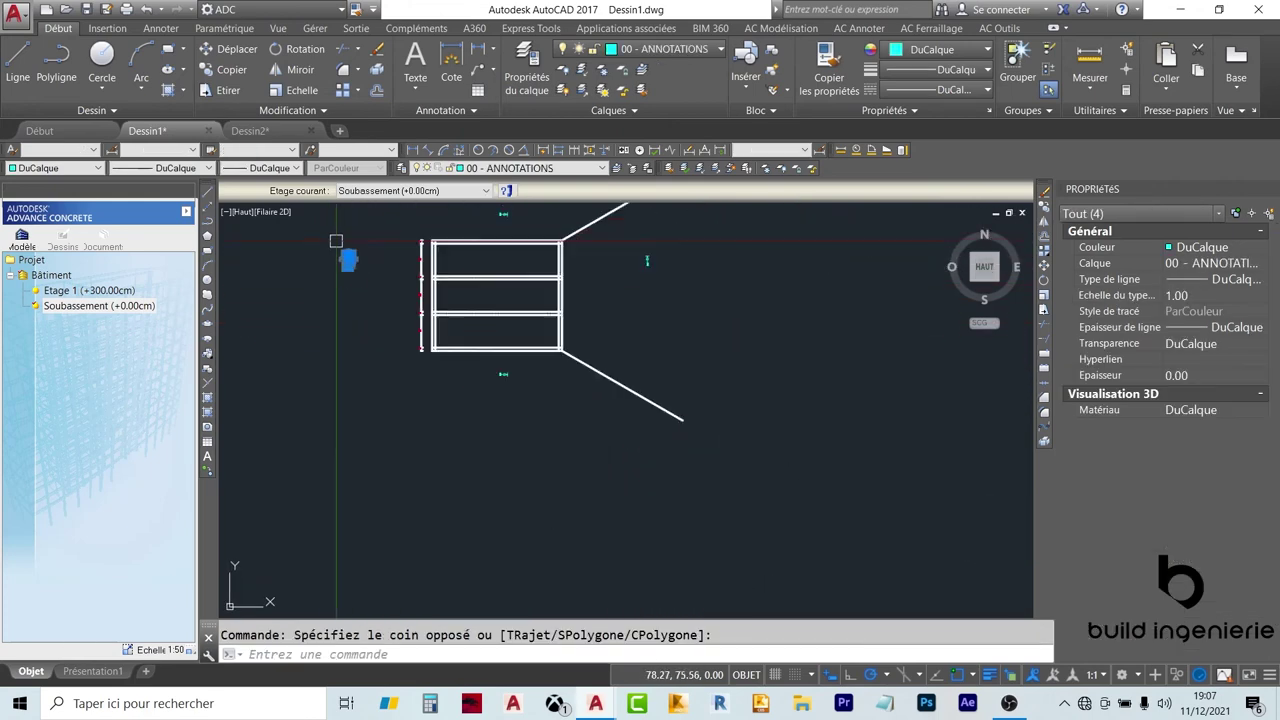
{"action": "scroll", "coordinate": [336, 241], "scroll_direction": "down", "scroll_amount": 2}
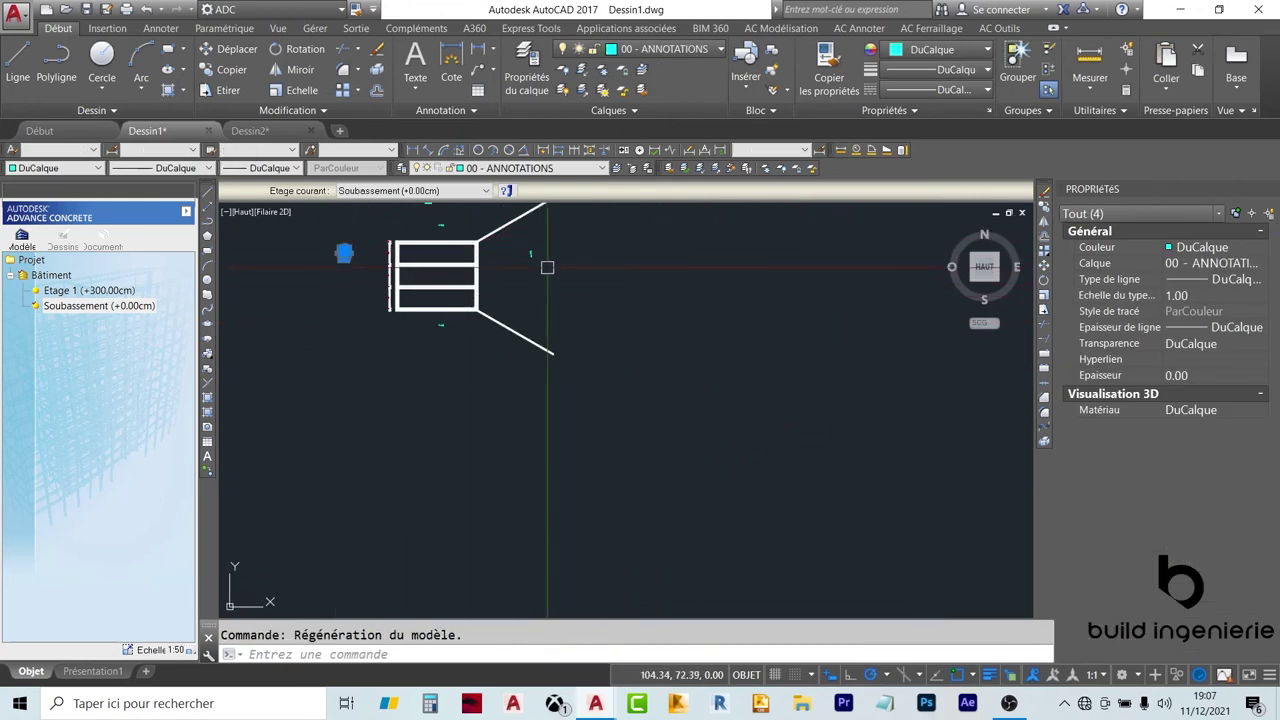
{"action": "left_click", "coordinate": [1043, 268]}
{"action": "left_click", "coordinate": [1014, 294]}
{"action": "key", "text": "Escape"}
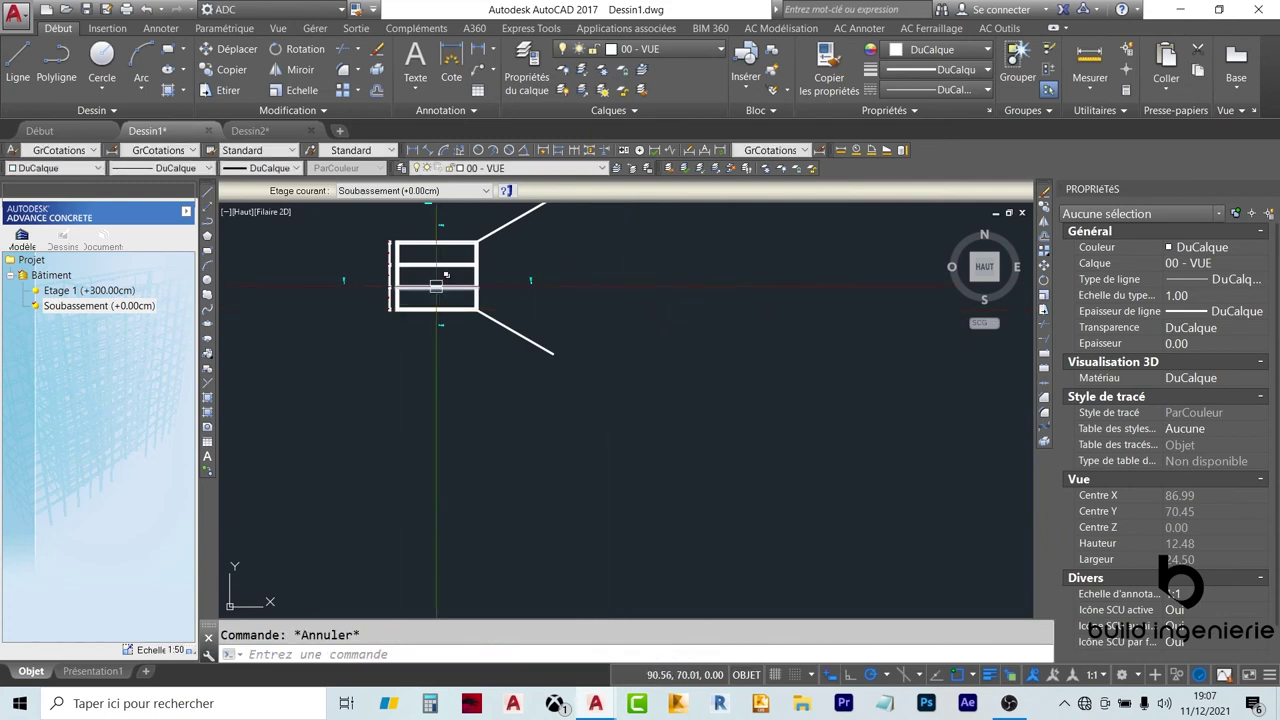
{"action": "scroll", "coordinate": [360, 300], "scroll_direction": "up", "scroll_amount": 4}
Draw a horizontal line across the culvert between the two A markers
{"action": "type", "text": "l"}
{"action": "key", "text": "Return"}
{"action": "scroll", "coordinate": [372, 326], "scroll_direction": "up", "scroll_amount": 3}
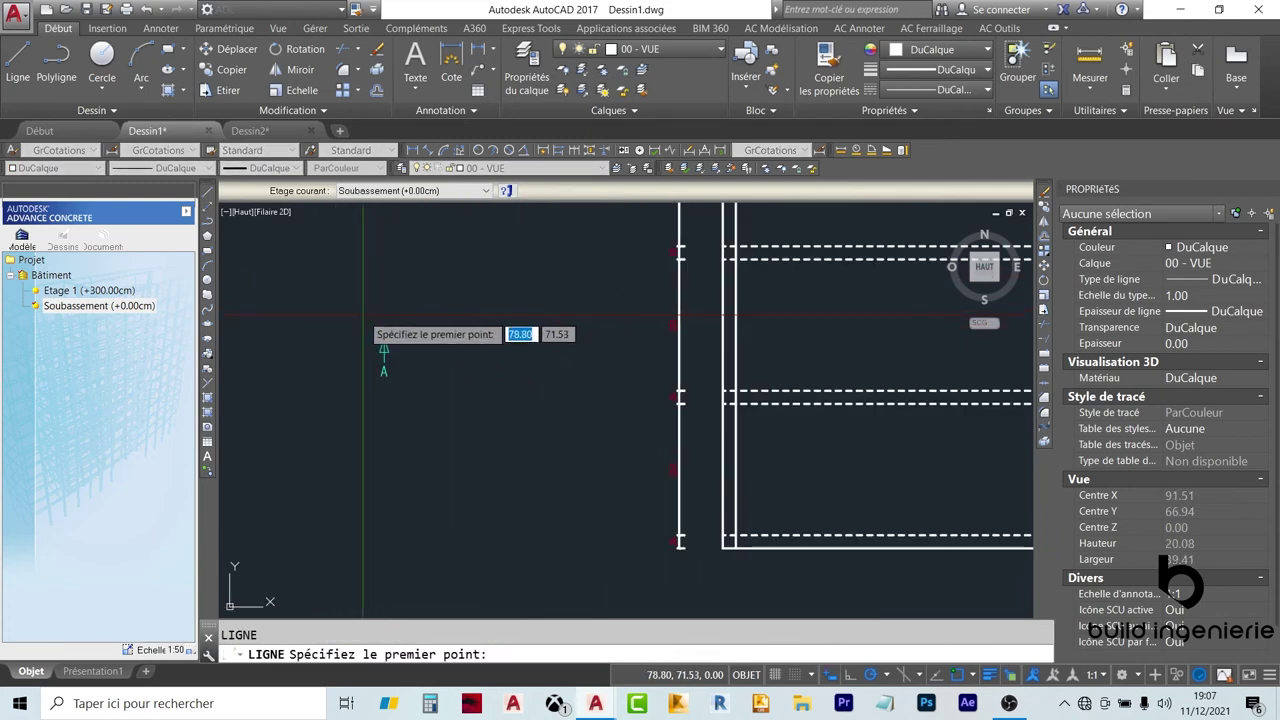
{"action": "left_click", "coordinate": [345, 316]}
{"action": "scroll", "coordinate": [345, 316], "scroll_direction": "down", "scroll_amount": 4}
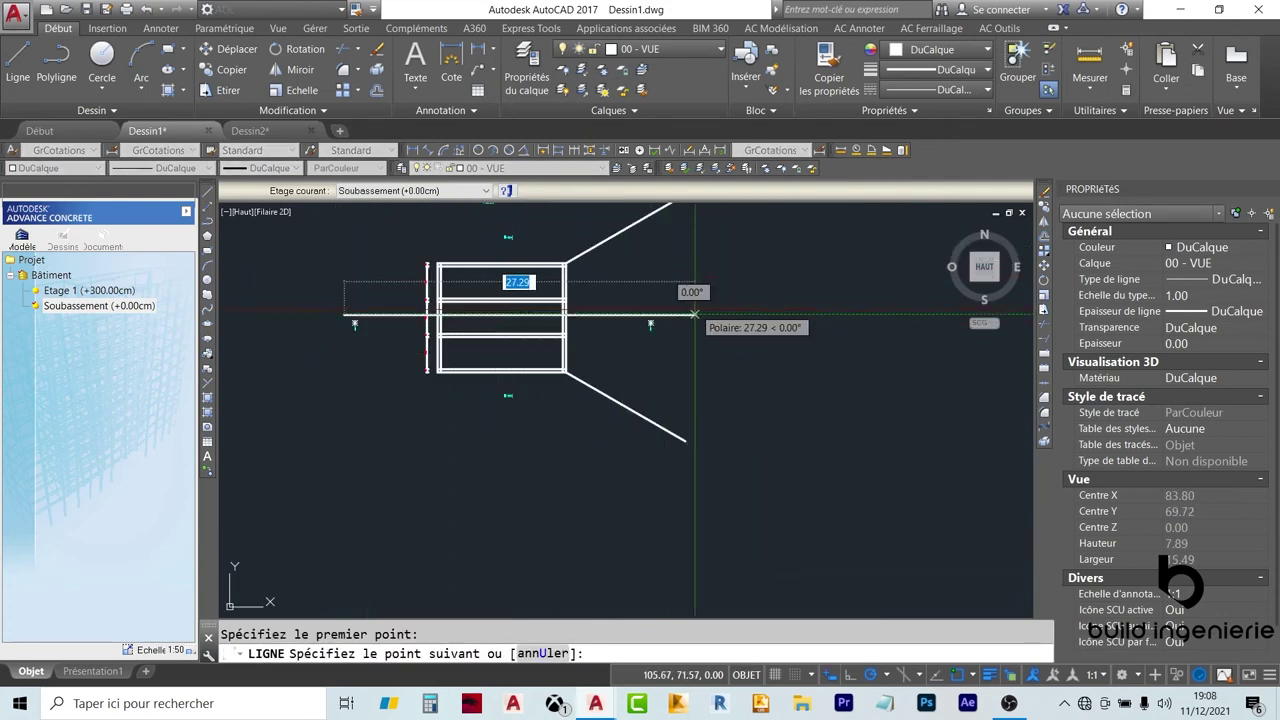
{"action": "left_click", "coordinate": [662, 314]}
{"action": "scroll", "coordinate": [662, 314], "scroll_direction": "up", "scroll_amount": 3}
{"action": "scroll", "coordinate": [646, 314], "scroll_direction": "down", "scroll_amount": 3}
{"action": "key", "text": "Escape"}
{"action": "scroll", "coordinate": [386, 286], "scroll_direction": "up", "scroll_amount": 3}
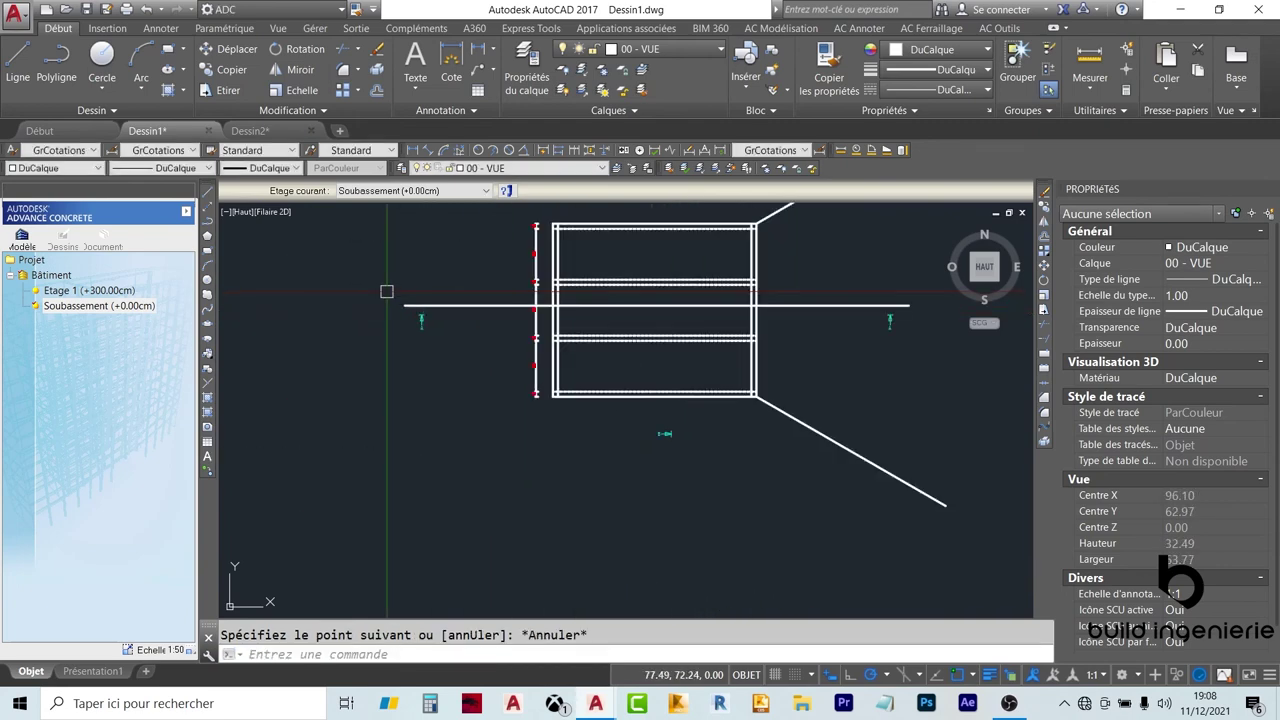
{"action": "scroll", "coordinate": [434, 271], "scroll_direction": "up", "scroll_amount": 2}
{"action": "scroll", "coordinate": [434, 271], "scroll_direction": "down", "scroll_amount": 3}
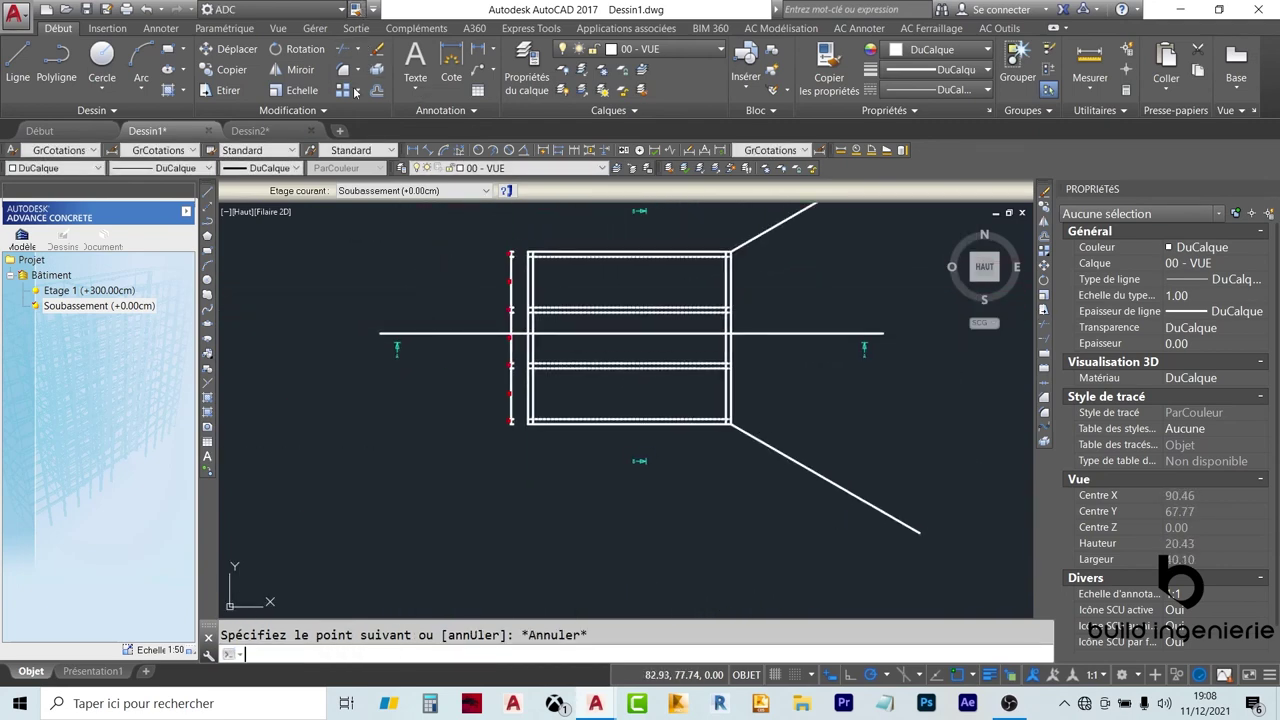
Match the line to the cyan A marker's properties and set its linetype to GrPointillés
{"action": "type", "text": "ma"}
{"action": "scroll", "coordinate": [408, 329], "scroll_direction": "up", "scroll_amount": 3}
{"action": "left_click", "coordinate": [372, 326]}
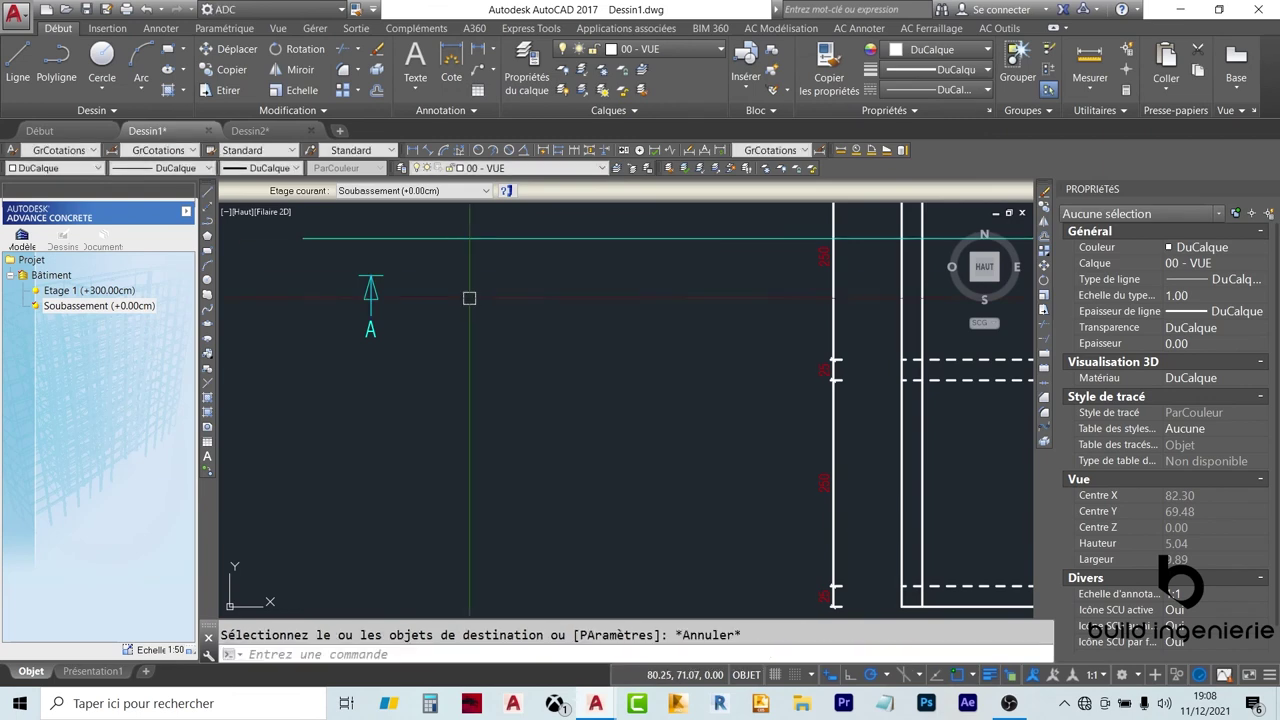
{"action": "key", "text": "Escape"}
{"action": "left_click", "coordinate": [586, 277]}
{"action": "left_click", "coordinate": [534, 232]}
{"action": "left_click", "coordinate": [1261, 265]}
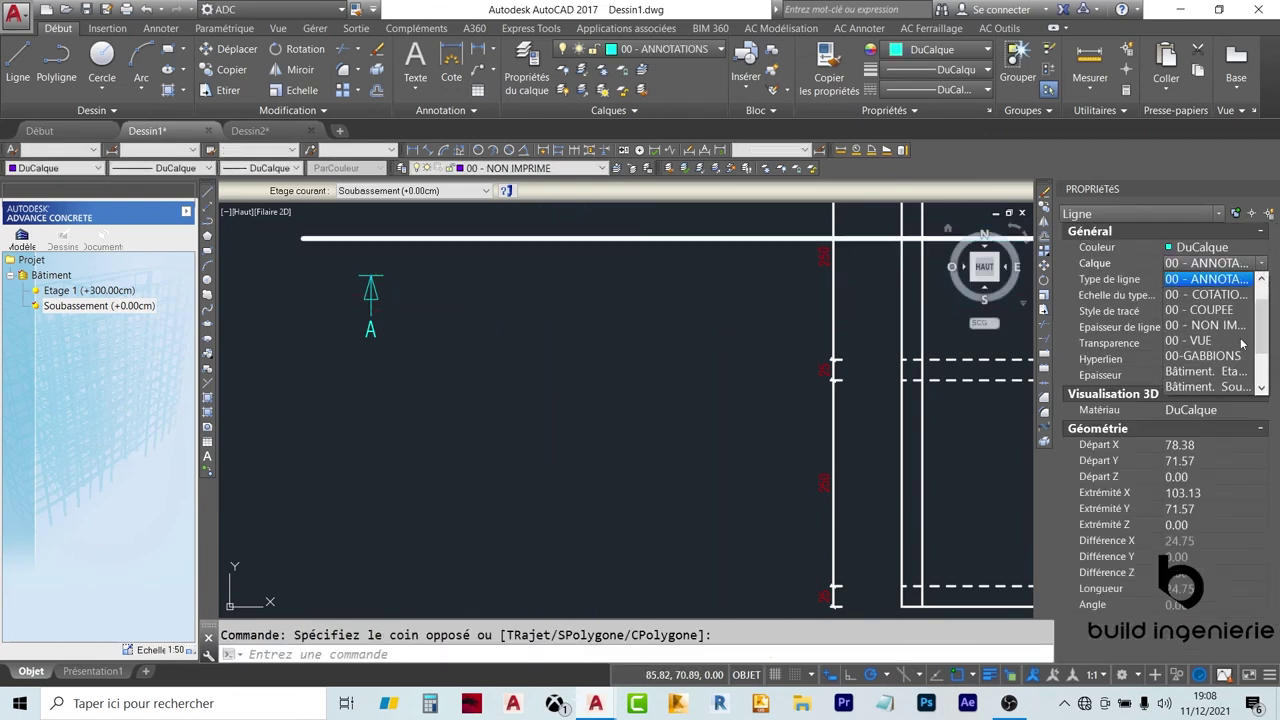
{"action": "left_click", "coordinate": [1257, 268]}
{"action": "left_click", "coordinate": [1261, 281]}
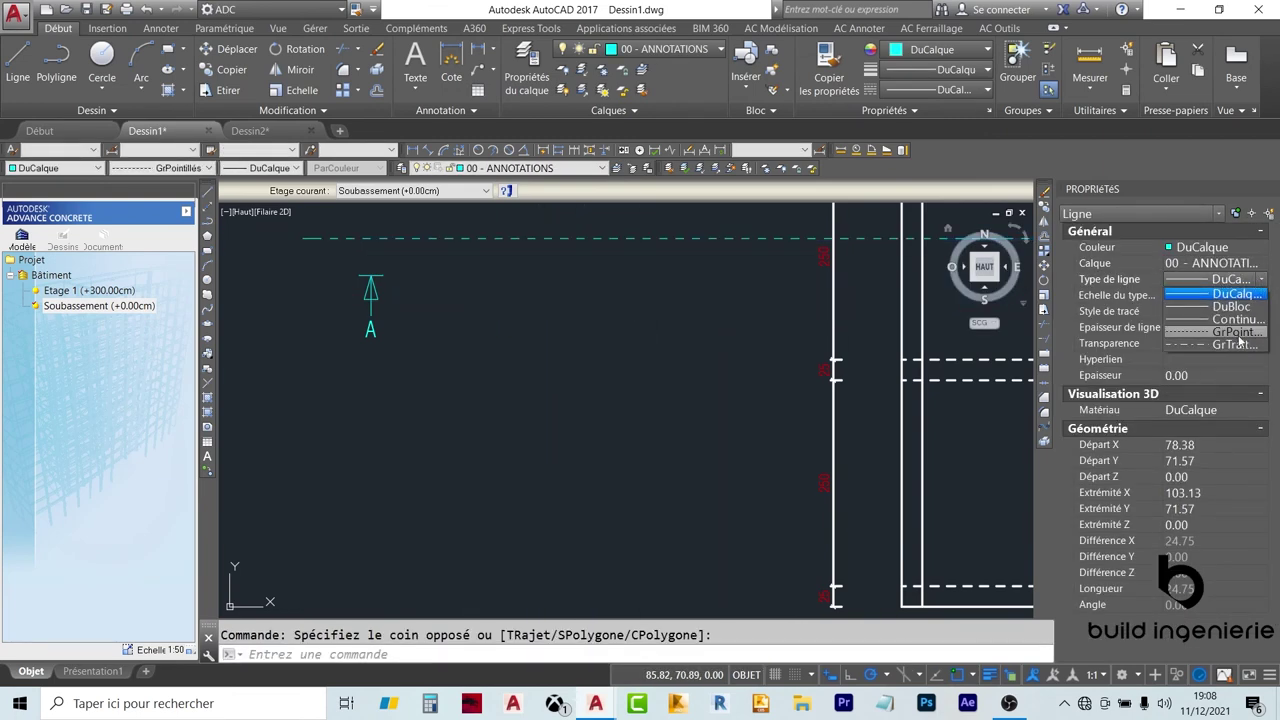
{"action": "left_click", "coordinate": [1243, 333]}
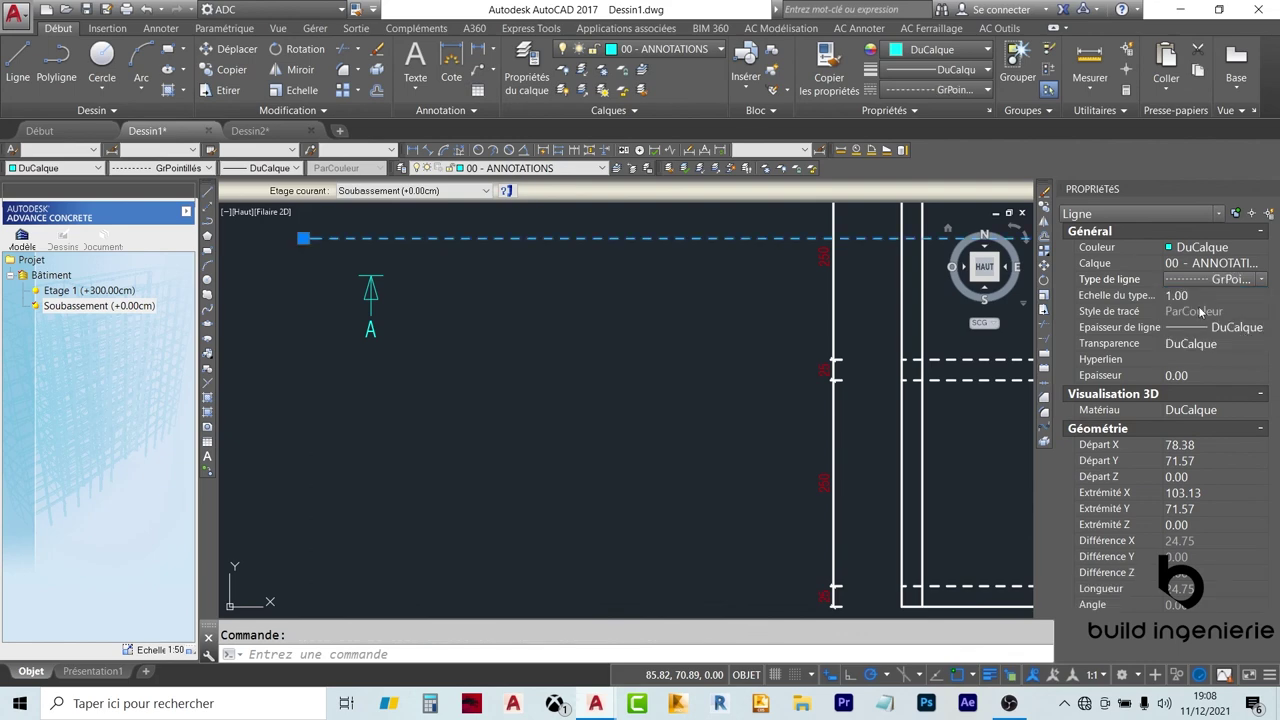
{"action": "left_click", "coordinate": [1265, 283]}
Draw a 13.64-long vertical line across the culvert between the two B markers
{"action": "key", "text": "Escape"}
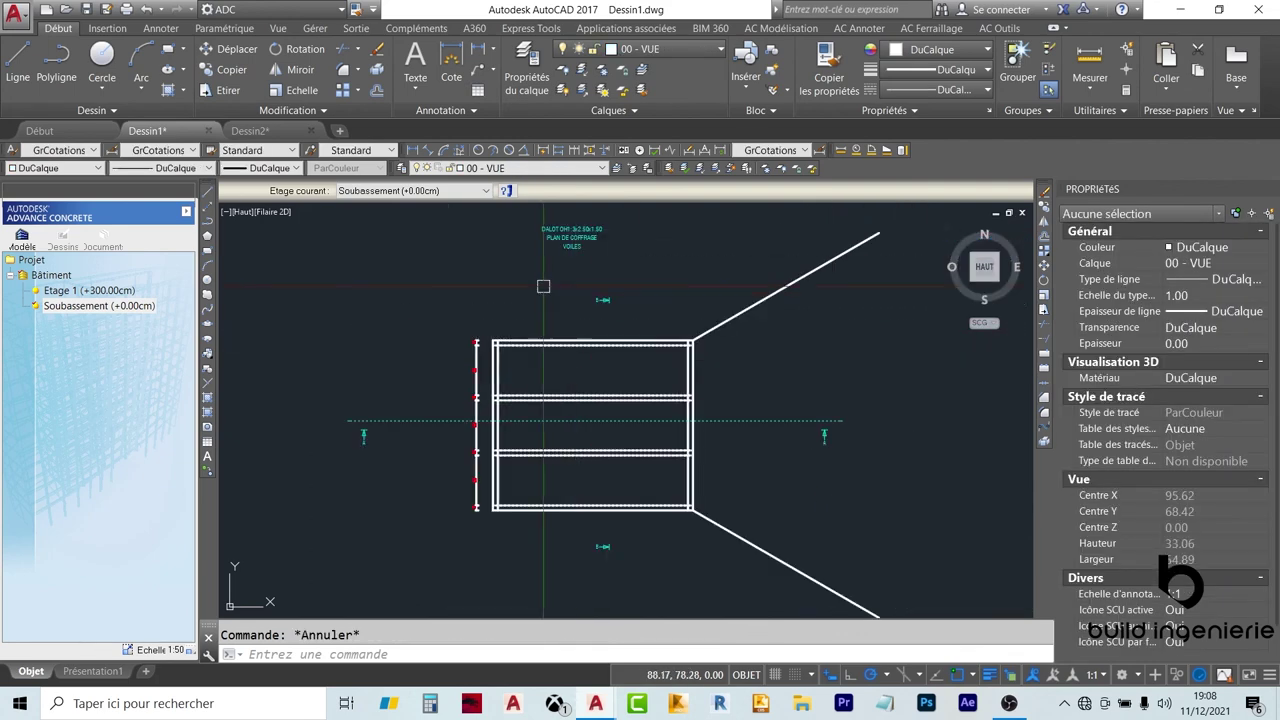
{"action": "type", "text": "l"}
{"action": "key", "text": "Return"}
{"action": "scroll", "coordinate": [650, 330], "scroll_direction": "up", "scroll_amount": 3}
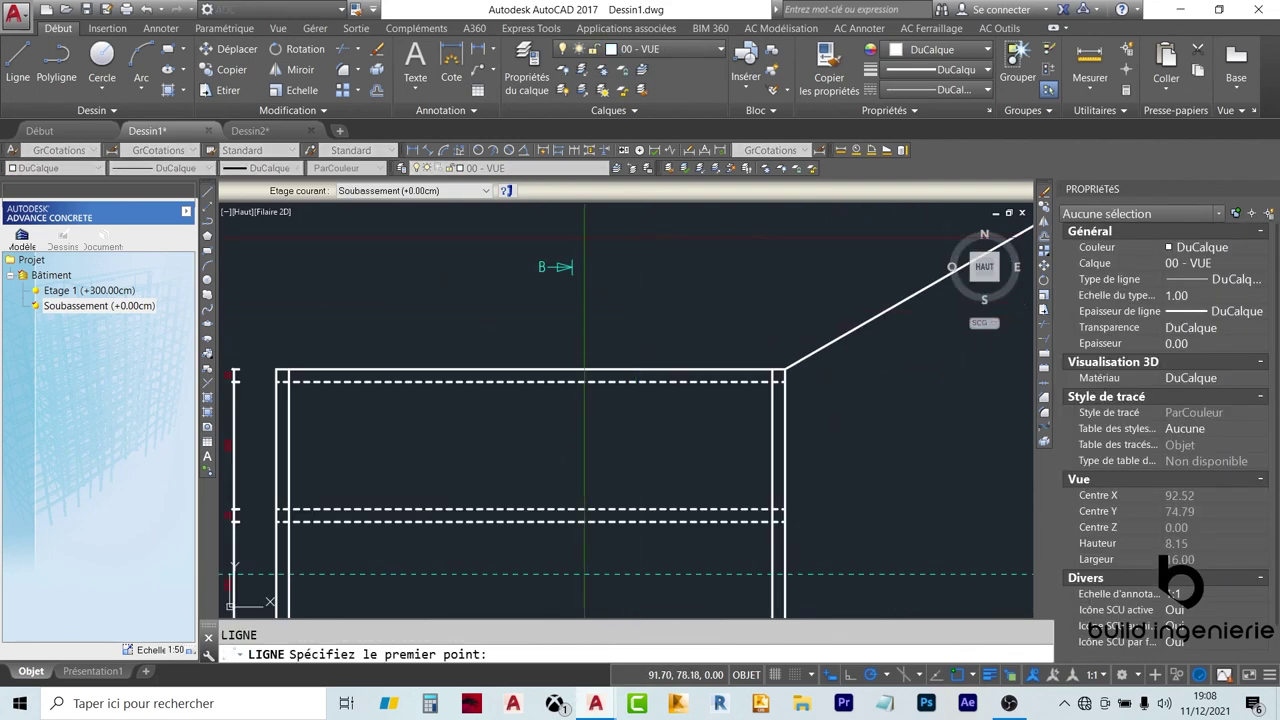
{"action": "scroll", "coordinate": [600, 300], "scroll_direction": "down", "scroll_amount": 3}
{"action": "left_click", "coordinate": [587, 249]}
{"action": "scroll", "coordinate": [587, 519], "scroll_direction": "up", "scroll_amount": 2}
{"action": "left_click", "coordinate": [588, 495]}
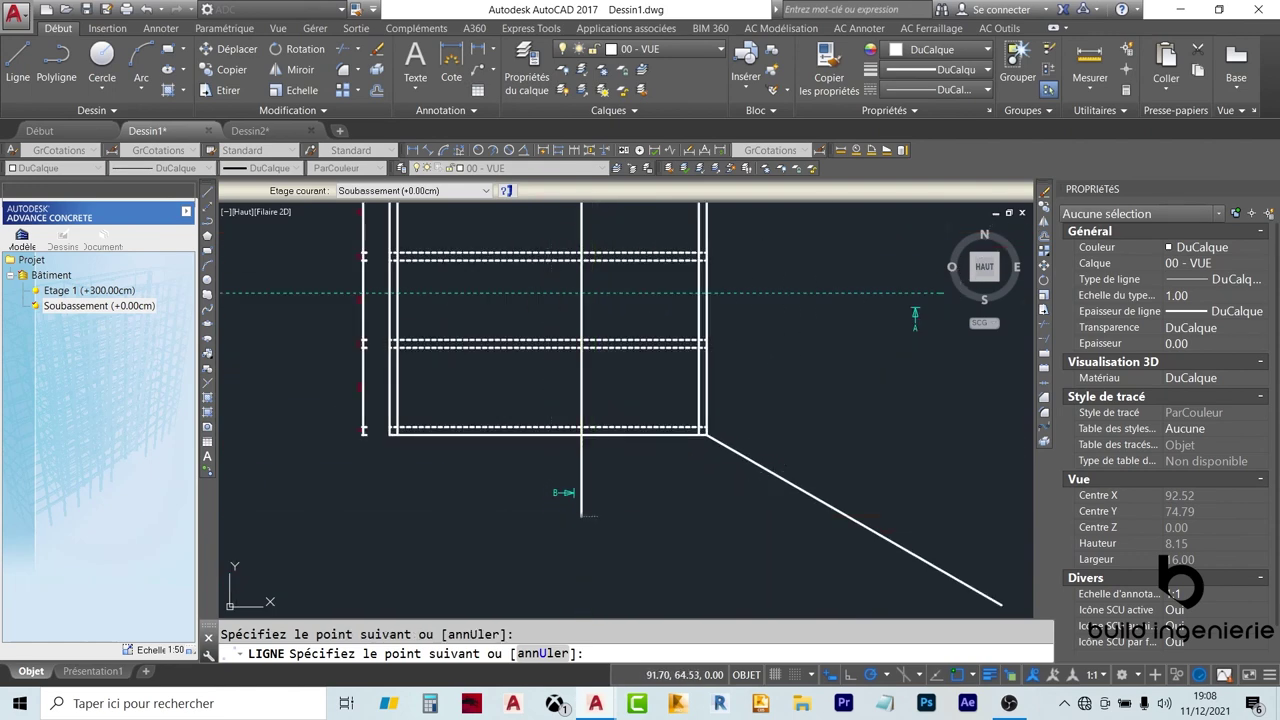
{"action": "key", "text": "Escape"}
{"action": "scroll", "coordinate": [590, 320], "scroll_direction": "down", "scroll_amount": 2}
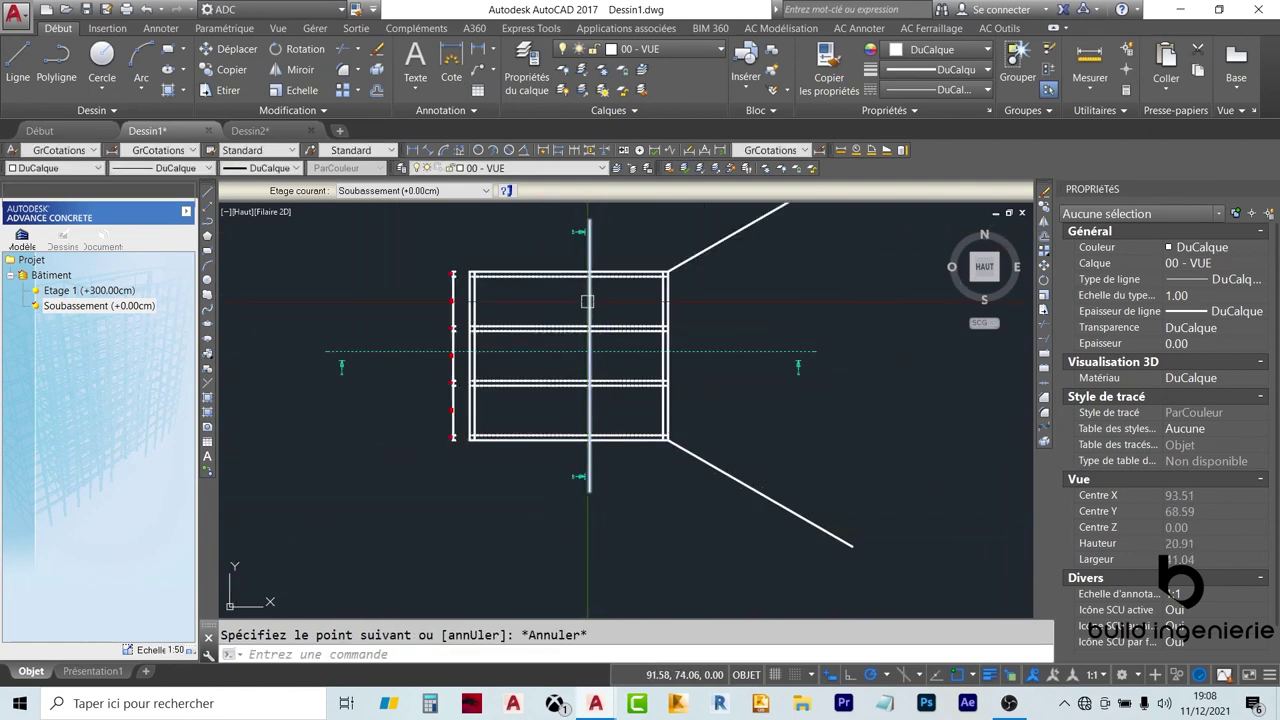
{"action": "left_click", "coordinate": [588, 301]}
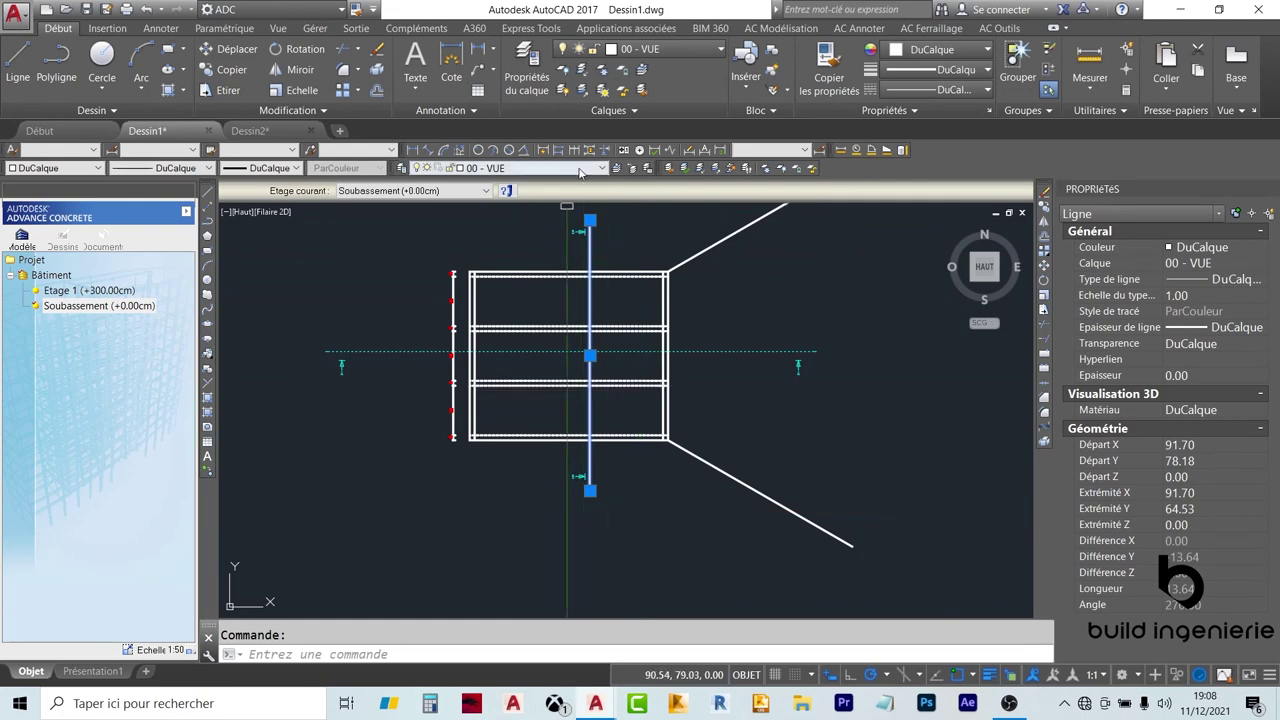
{"action": "key", "text": "Escape"}
Copy the cyan B section mark's properties onto the vertical line, placing it on 00 - ANNOTATIONS
{"action": "left_click", "coordinate": [216, 9]}
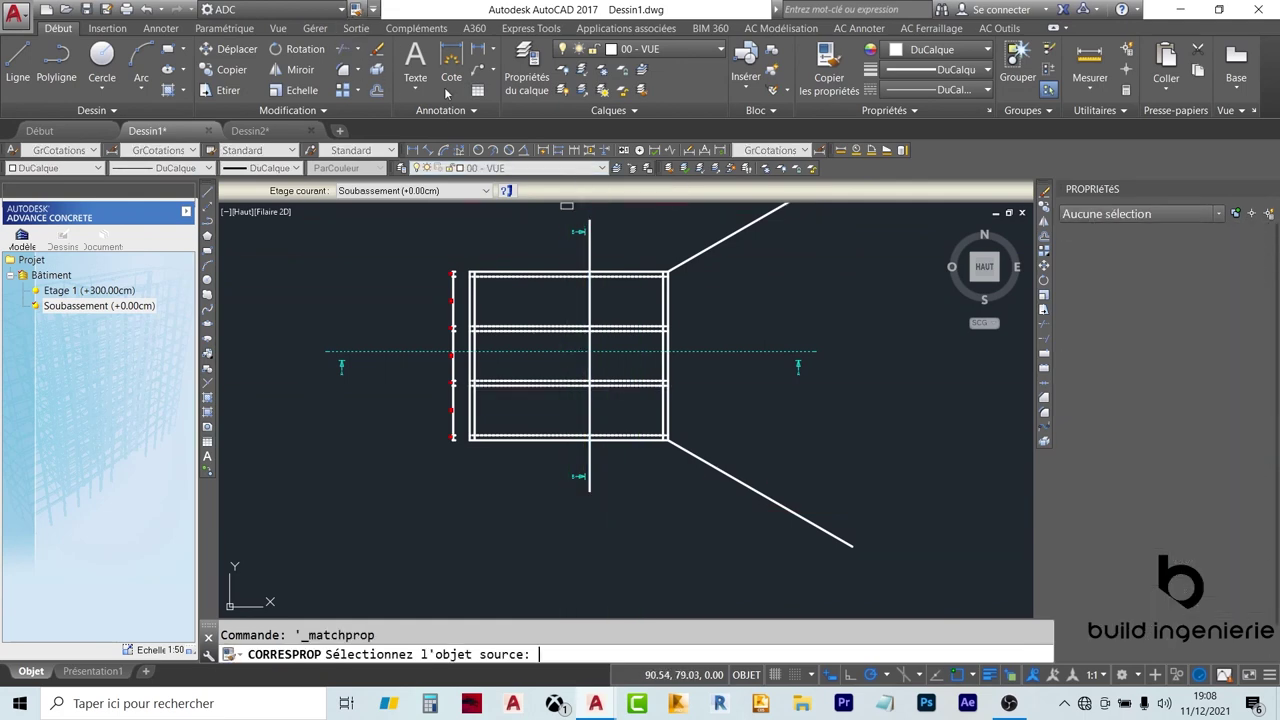
{"action": "scroll", "coordinate": [569, 237], "scroll_direction": "up", "scroll_amount": 5}
{"action": "middle_click_drag", "start_coordinate": [569, 237], "coordinate": [571, 273]}
{"action": "left_click", "coordinate": [595, 314]}
{"action": "left_click", "coordinate": [686, 252]}
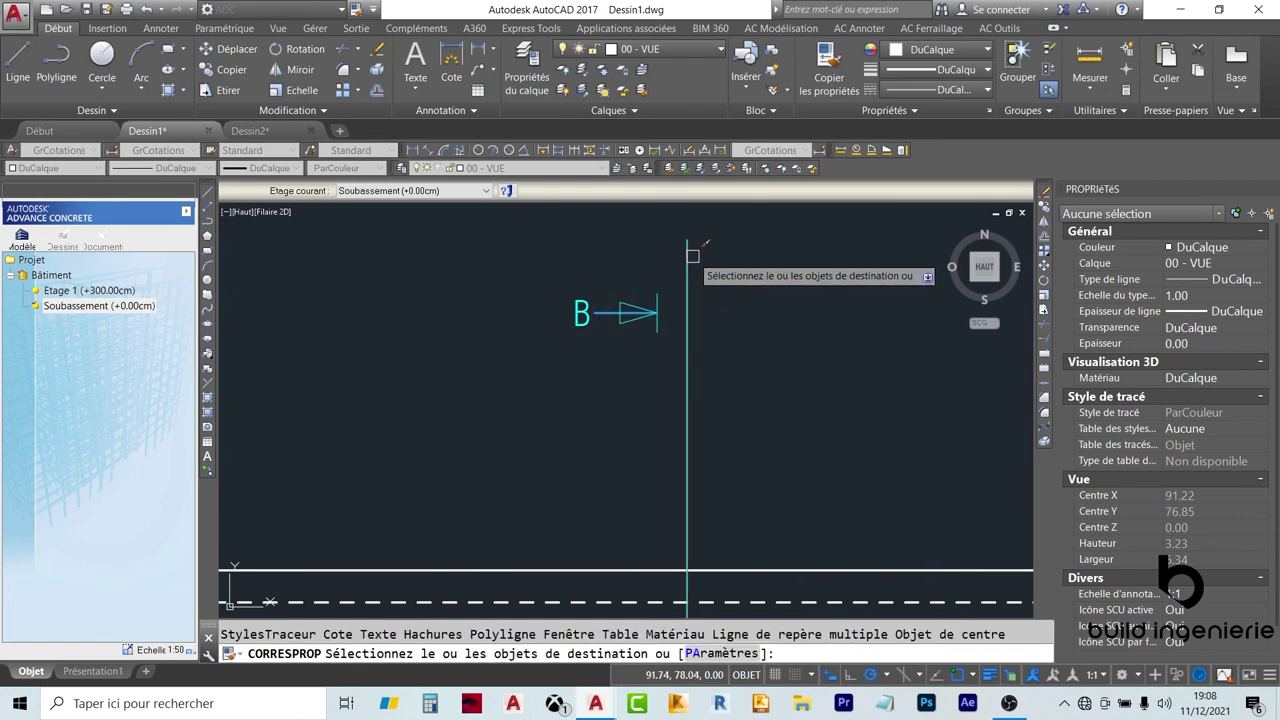
{"action": "key", "text": "Escape"}
Give the vertical line the GrPointillés linetype so it shows dashed
{"action": "left_click_drag", "start_coordinate": [752, 285], "coordinate": [670, 300]}
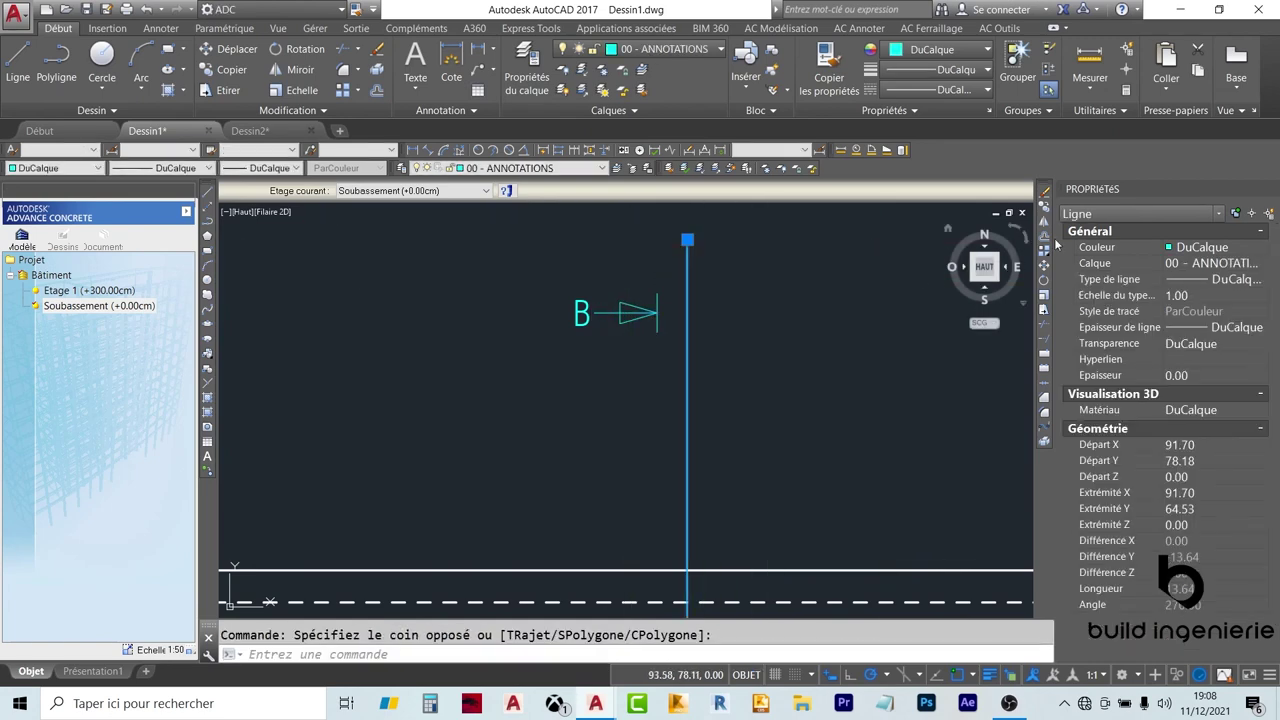
{"action": "left_click", "coordinate": [1260, 280]}
{"action": "left_click", "coordinate": [1235, 332]}
{"action": "key", "text": "Escape"}
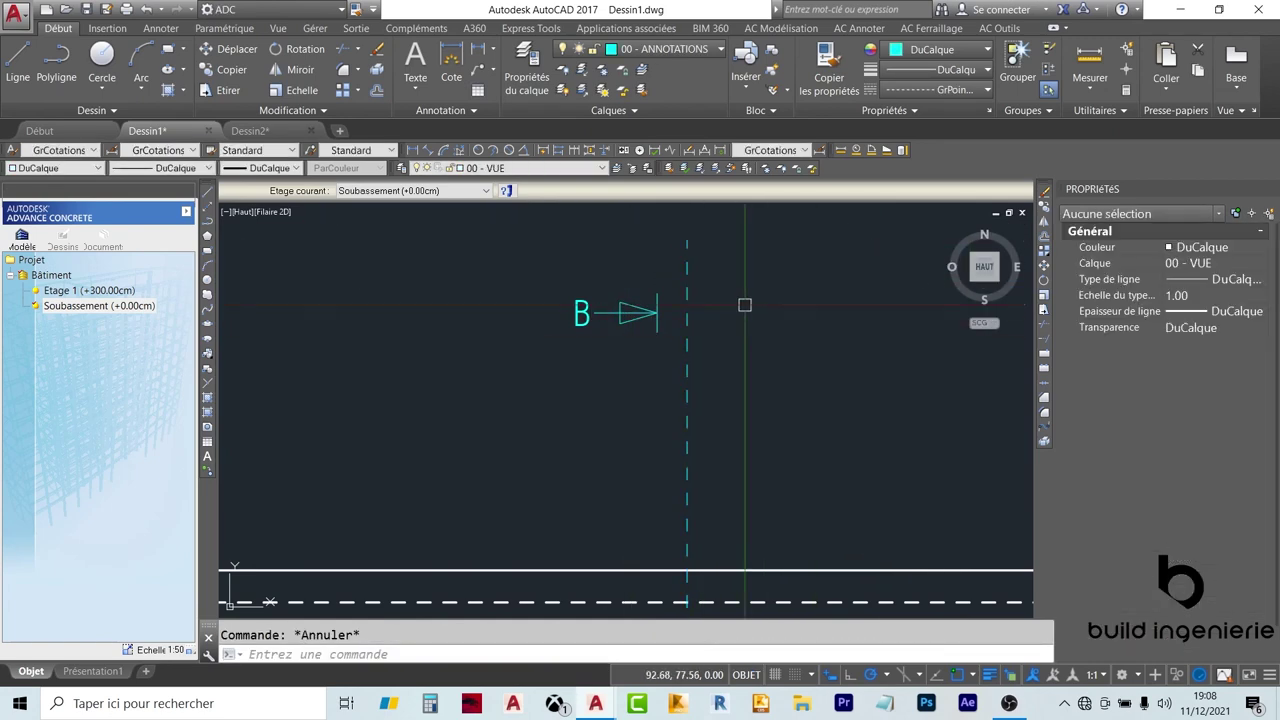
{"action": "scroll", "coordinate": [743, 300], "scroll_direction": "down", "scroll_amount": 3}
{"action": "scroll", "coordinate": [663, 280], "scroll_direction": "down", "scroll_amount": 2}
{"action": "scroll", "coordinate": [583, 339], "scroll_direction": "down", "scroll_amount": 2}
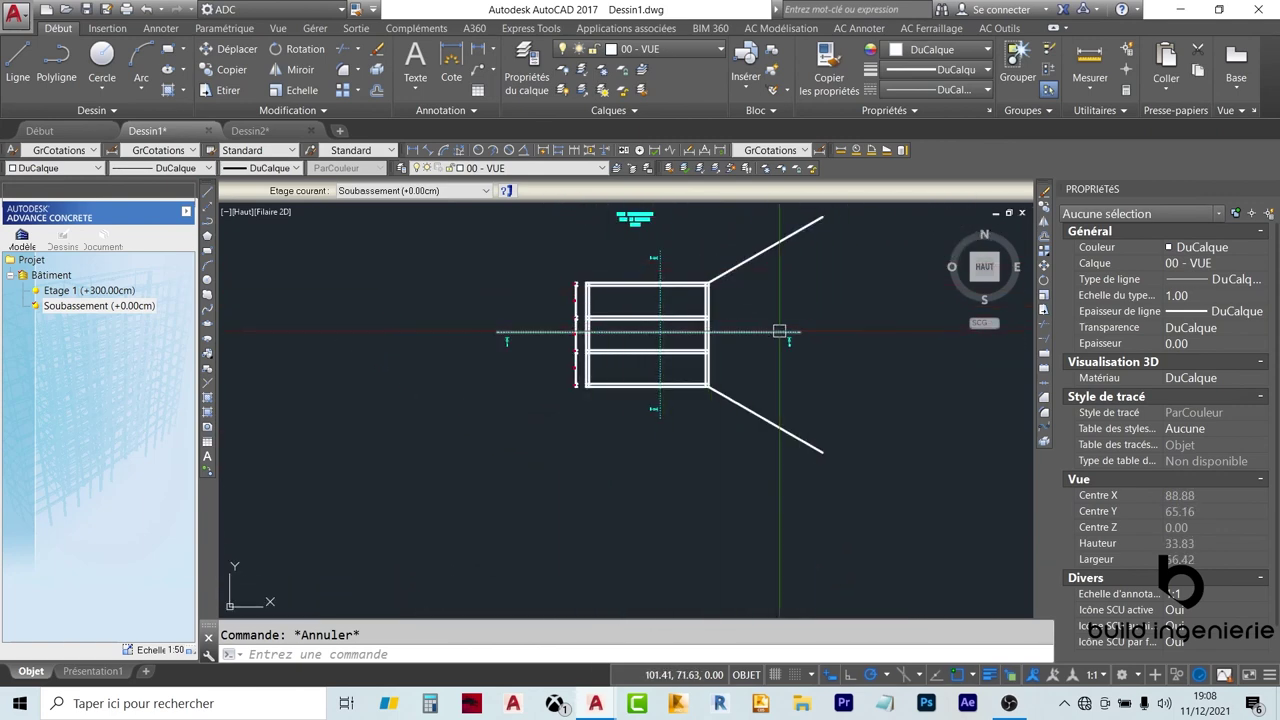
{"action": "scroll", "coordinate": [788, 321], "scroll_direction": "up", "scroll_amount": 2}
{"action": "scroll", "coordinate": [826, 366], "scroll_direction": "down", "scroll_amount": 2}
{"action": "scroll", "coordinate": [800, 340], "scroll_direction": "down", "scroll_amount": 1}
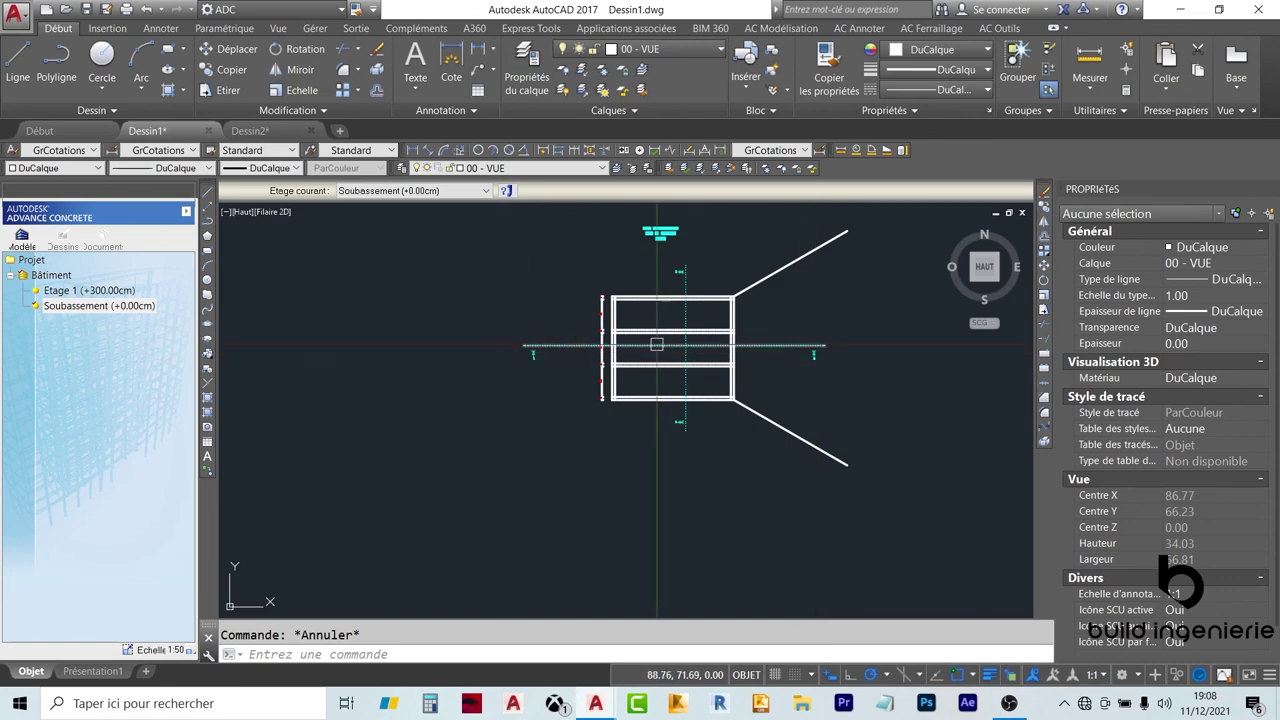
{"action": "scroll", "coordinate": [791, 314], "scroll_direction": "up", "scroll_amount": 2}
{"action": "scroll", "coordinate": [814, 299], "scroll_direction": "up", "scroll_amount": 1}
{"action": "scroll", "coordinate": [630, 300], "scroll_direction": "down", "scroll_amount": 2}
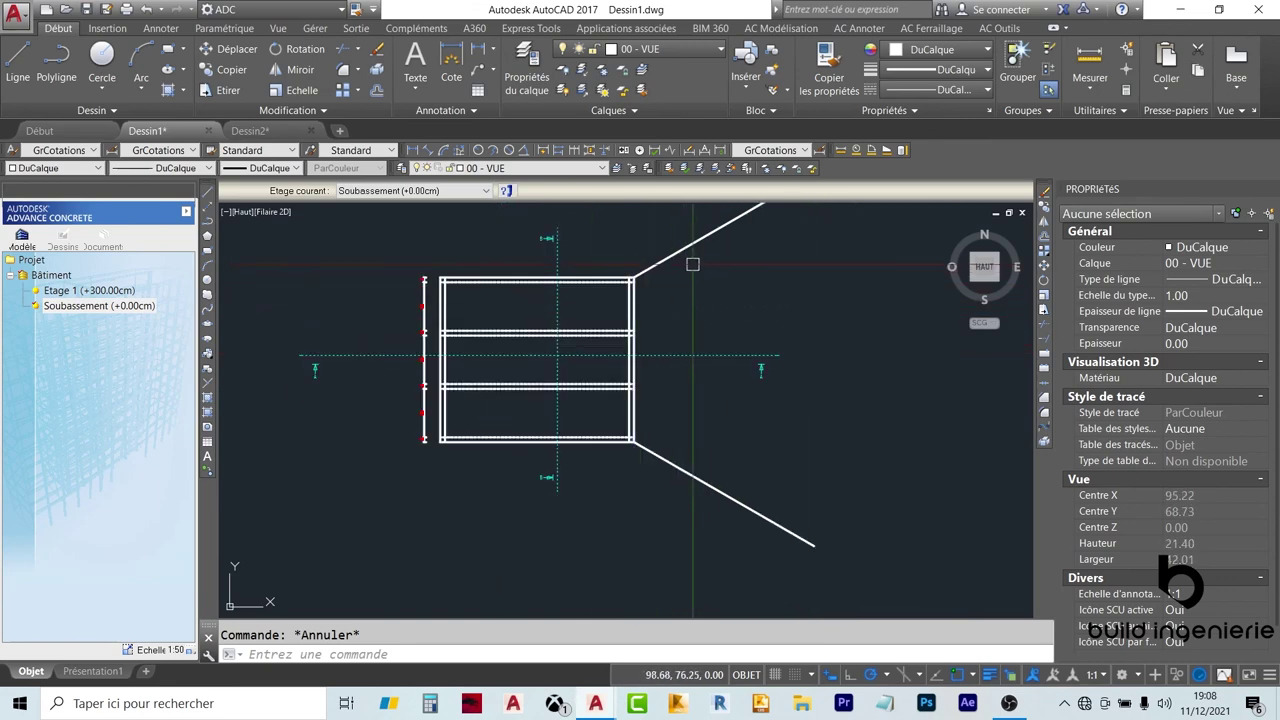